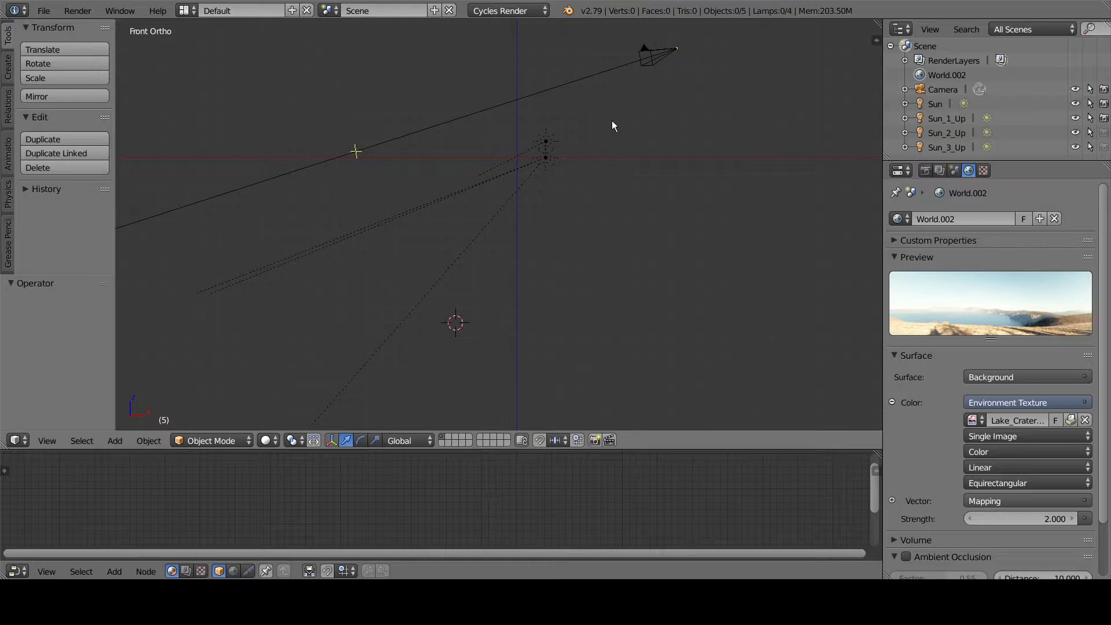
Reset the 3D cursor to the world origin, try several other spots, and leave it on the X axis at about X -15.28
key(shift+c)
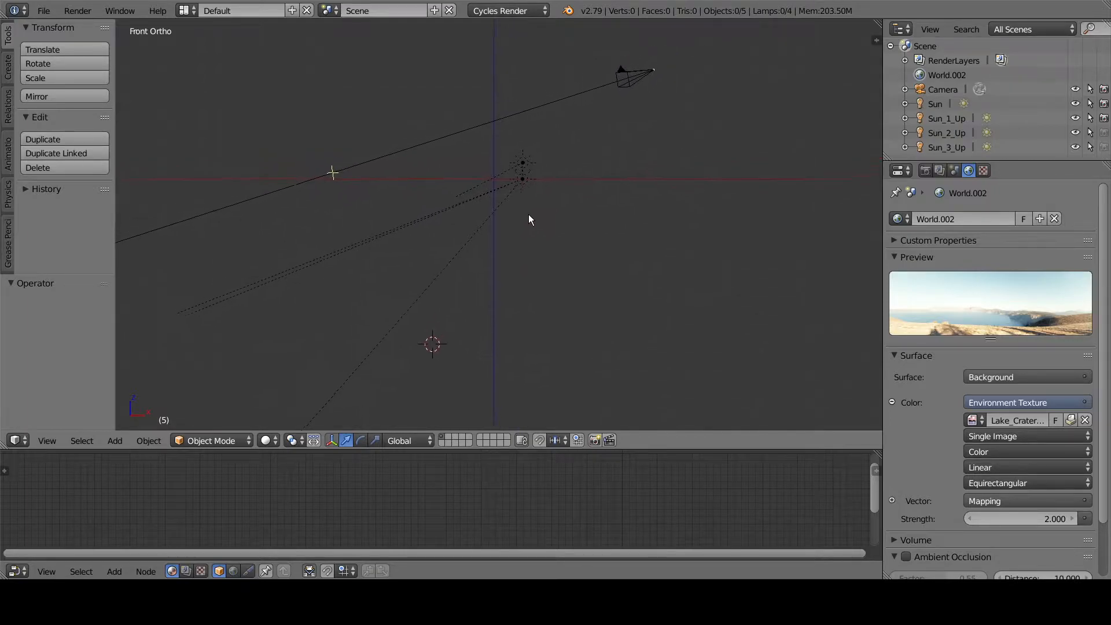
shift+middle_drag(466, 244, 596, 161)
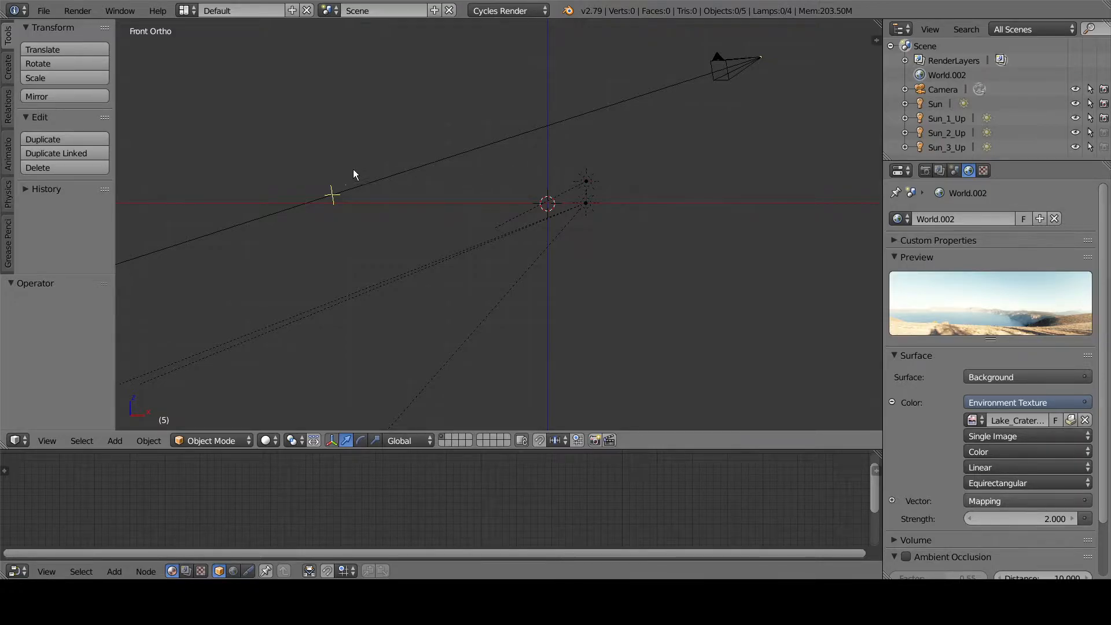
click(254, 242)
click(431, 336)
click(726, 311)
click(557, 102)
click(289, 231)
click(719, 174)
click(505, 105)
click(325, 179)
click(367, 307)
click(242, 203)
Add a cube mesh at the 3D cursor's position
key(shift+a)
mouse_move(243, 205)
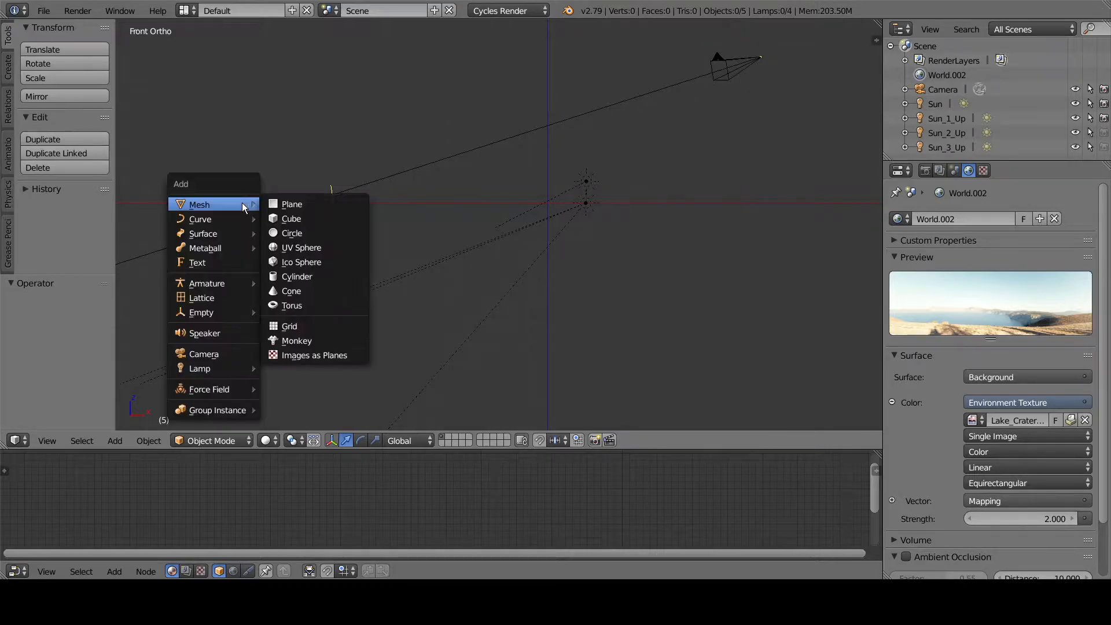
click(118, 442)
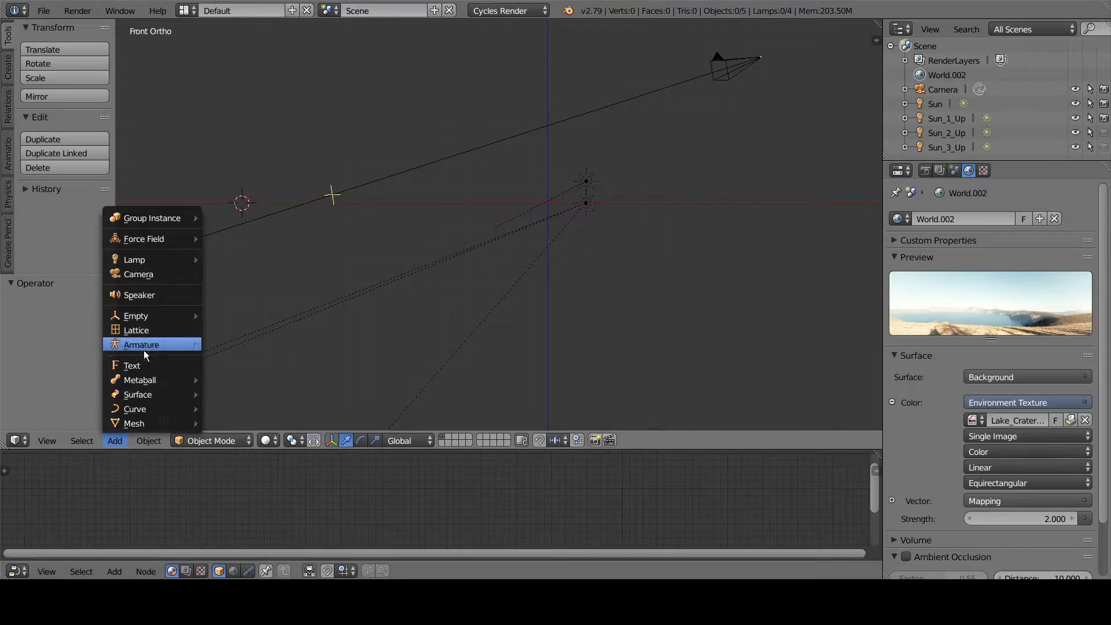
mouse_move(145, 424)
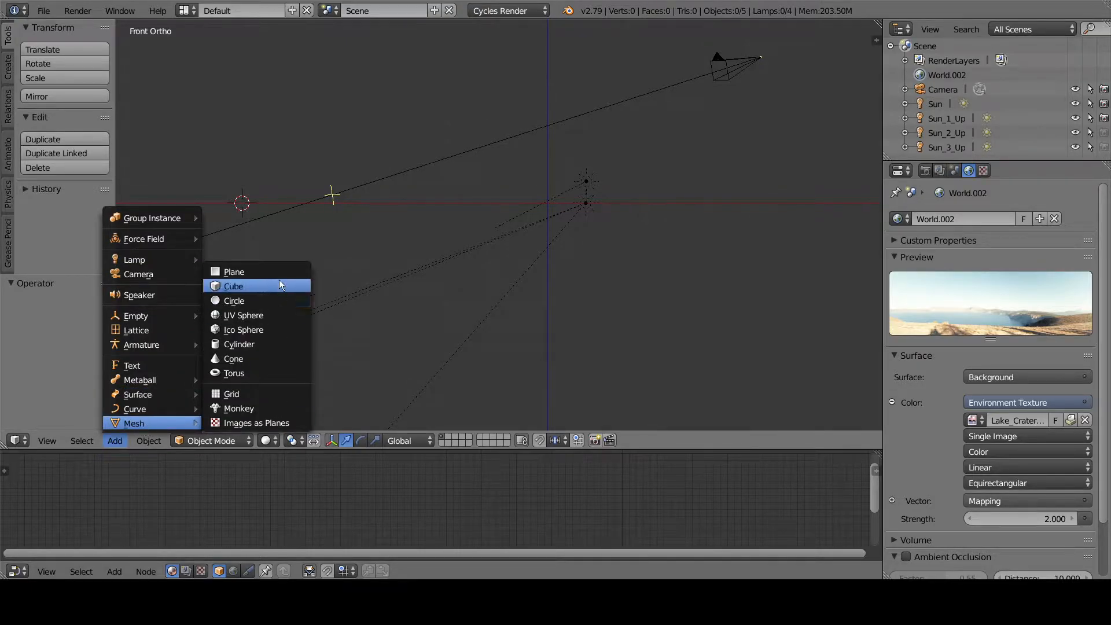
click(251, 286)
Examine the cube from the front, right and left views, comparing orthographic and perspective projection in the left view
middle_drag(263, 183, 225, 218)
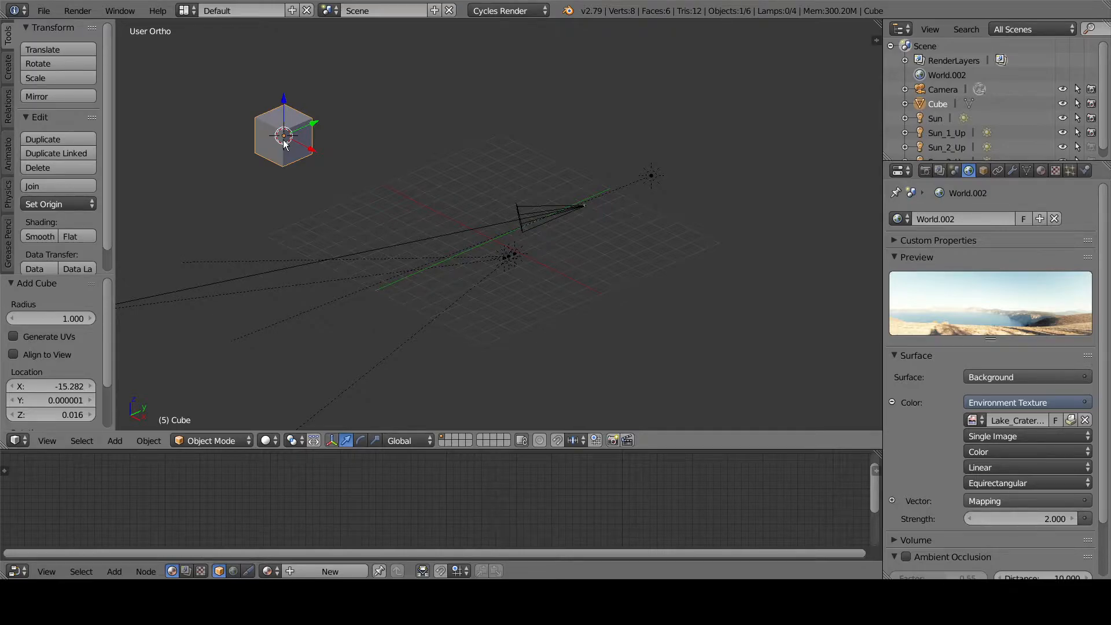
key(KP_1)
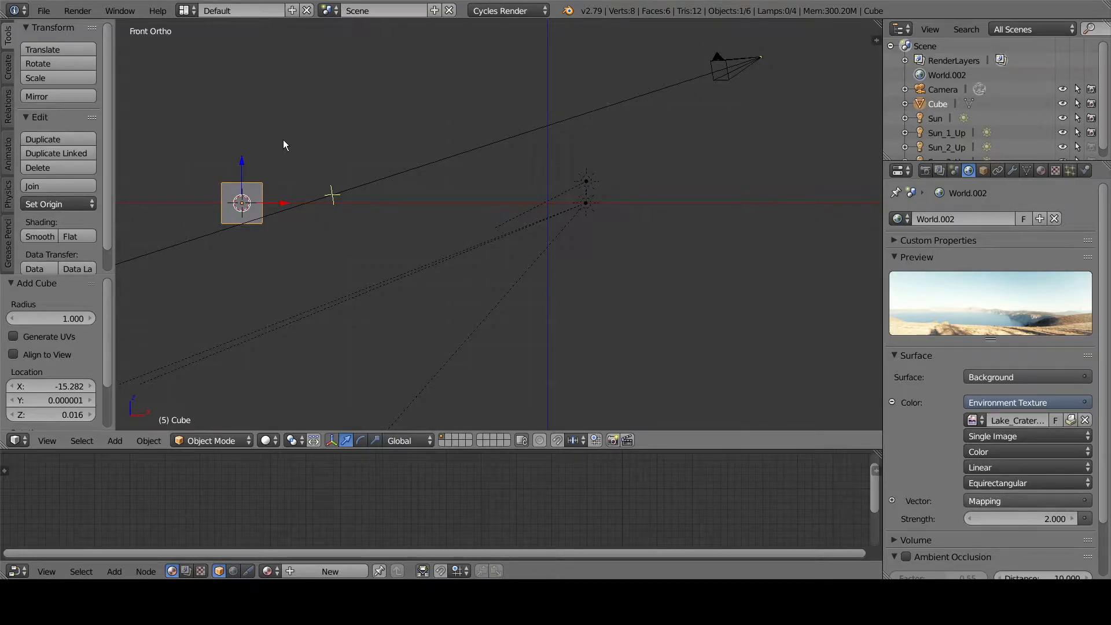
key(KP_3)
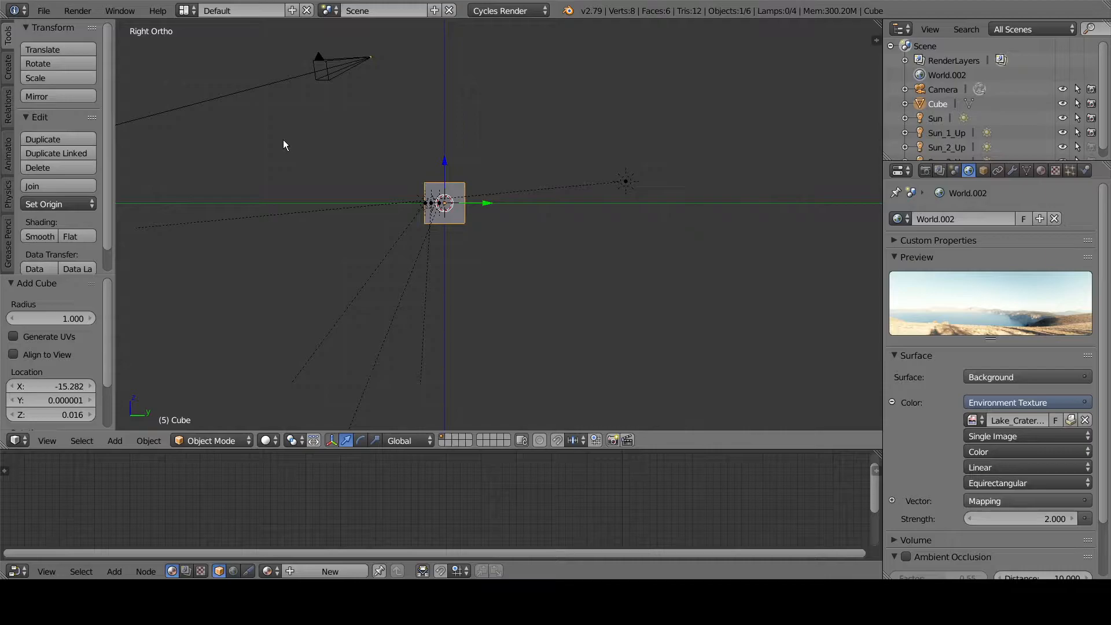
key(ctrl+KP_3)
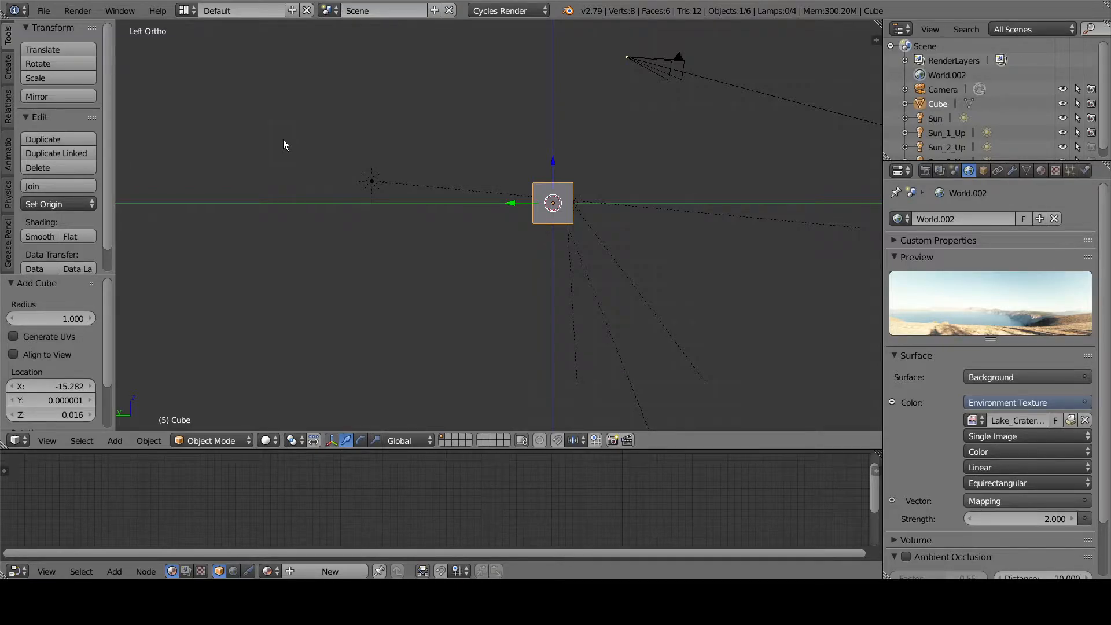
key(KP_5)
key(KP_5)
key(KP_5)
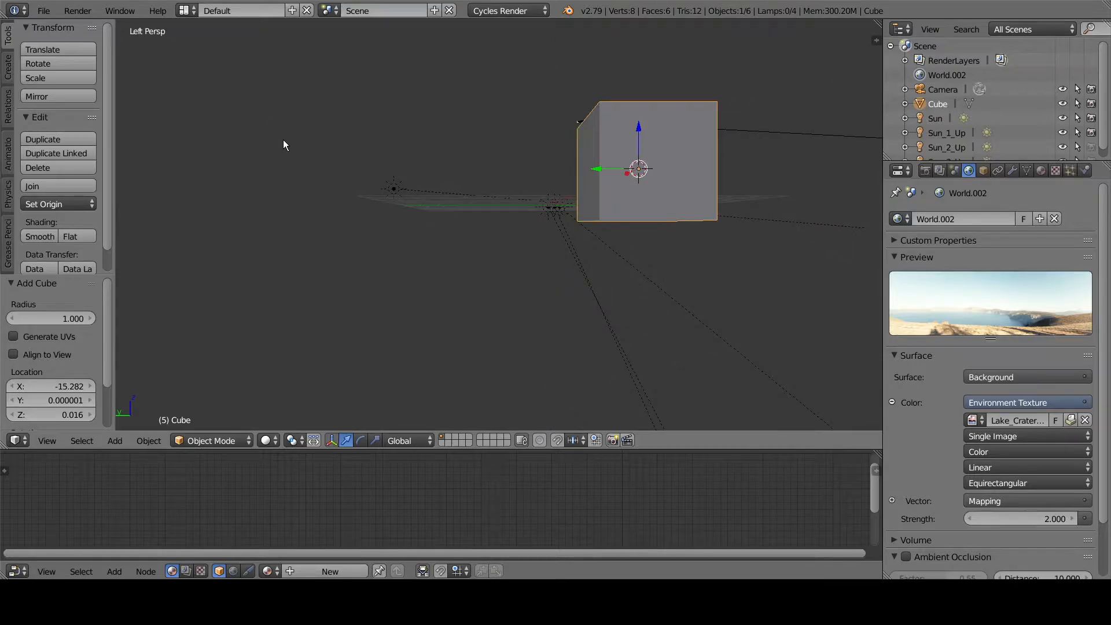
key(KP_5)
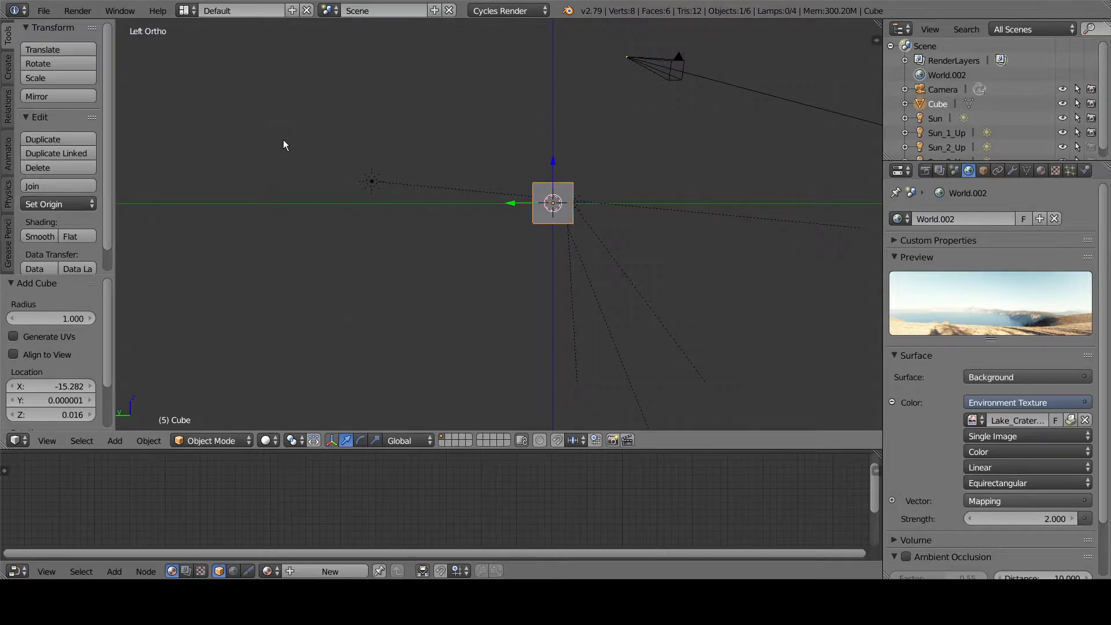
Examine the cube from the top, bottom, front, back and right orthographic views, finishing in the top view
key(KP_7)
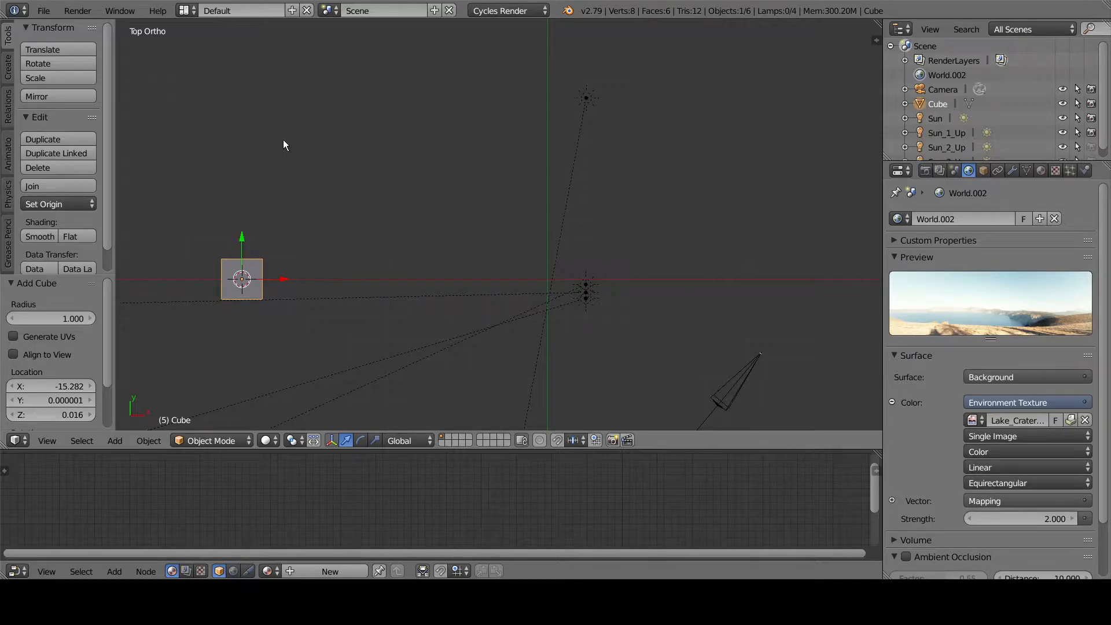
key(ctrl+KP_7)
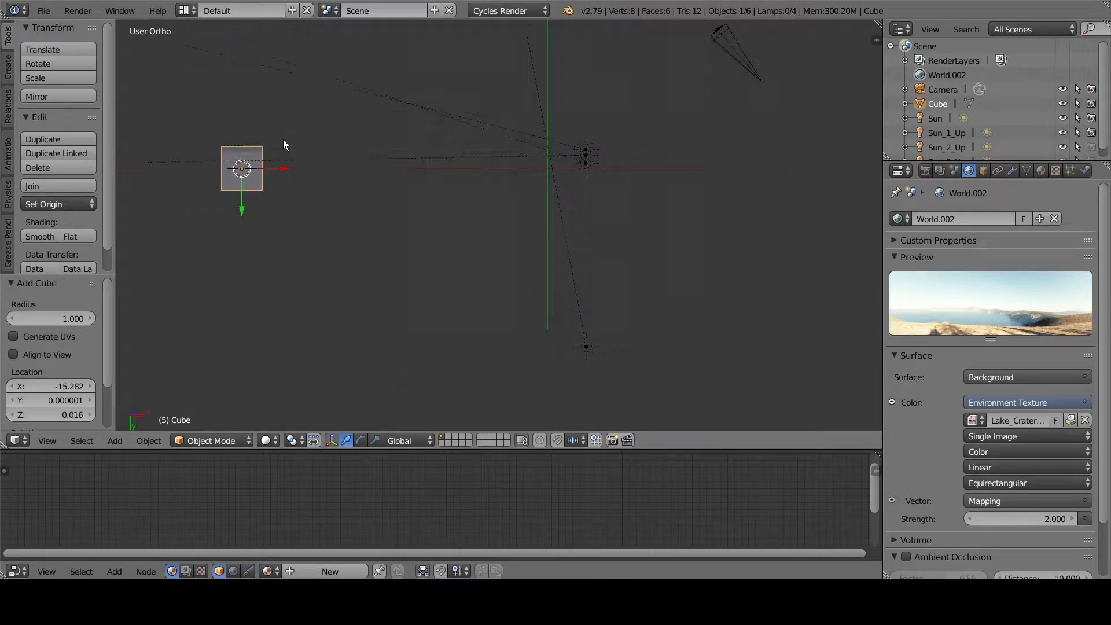
key(KP_1)
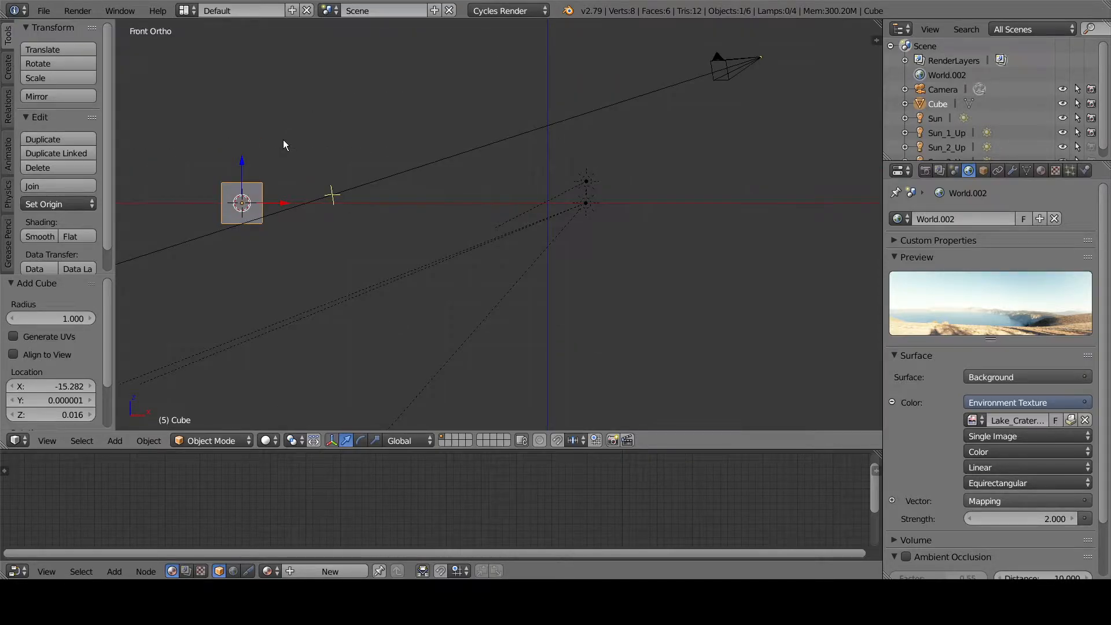
key(ctrl+KP_1)
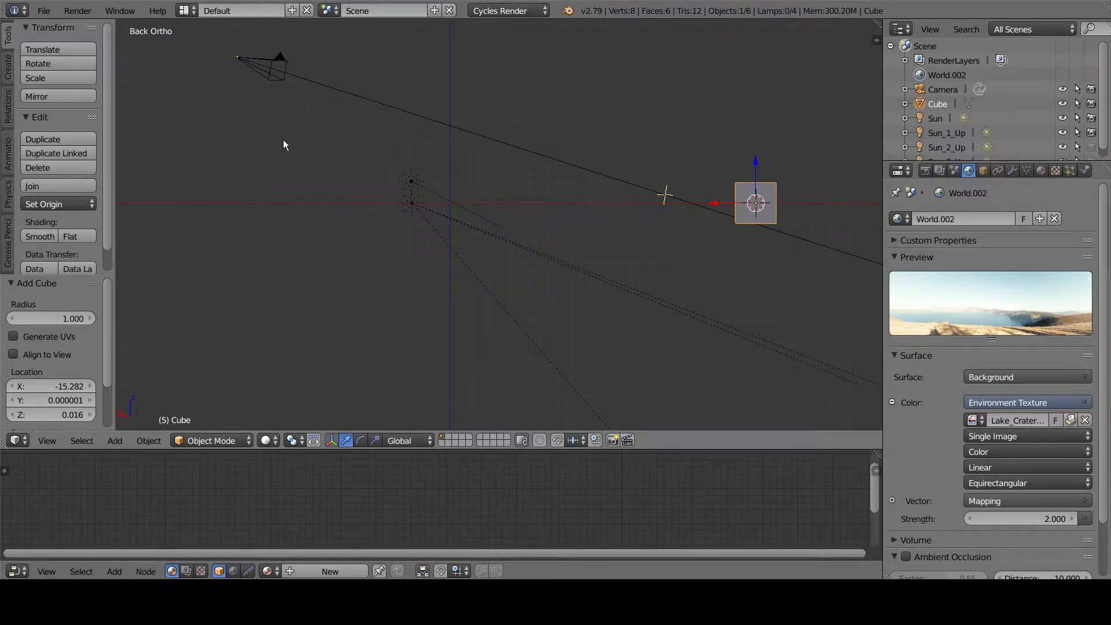
key(KP_3)
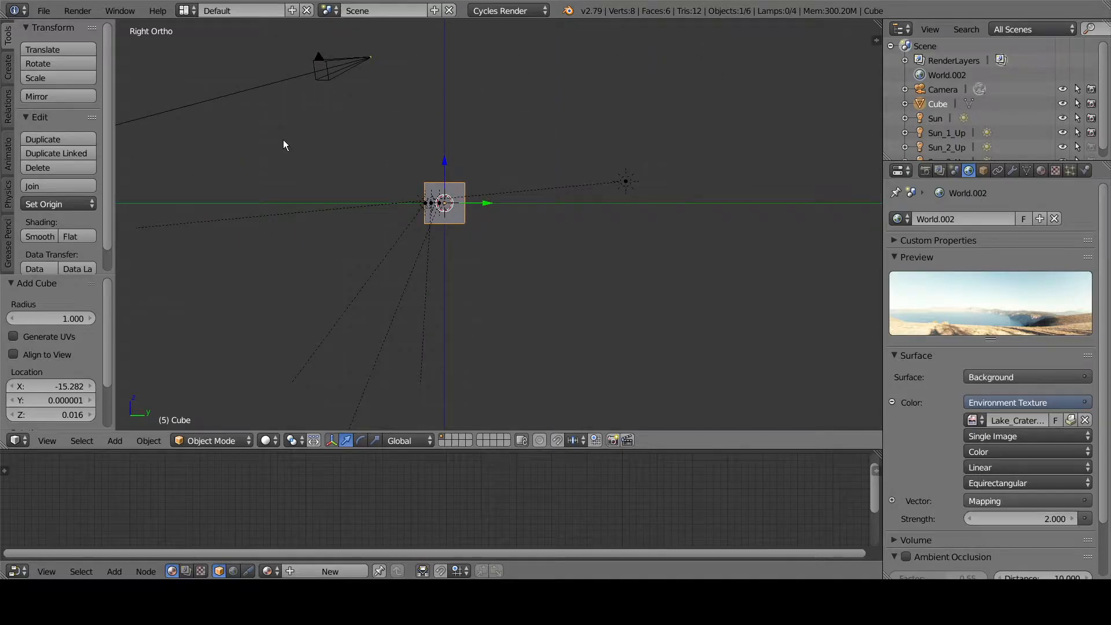
key(KP_7)
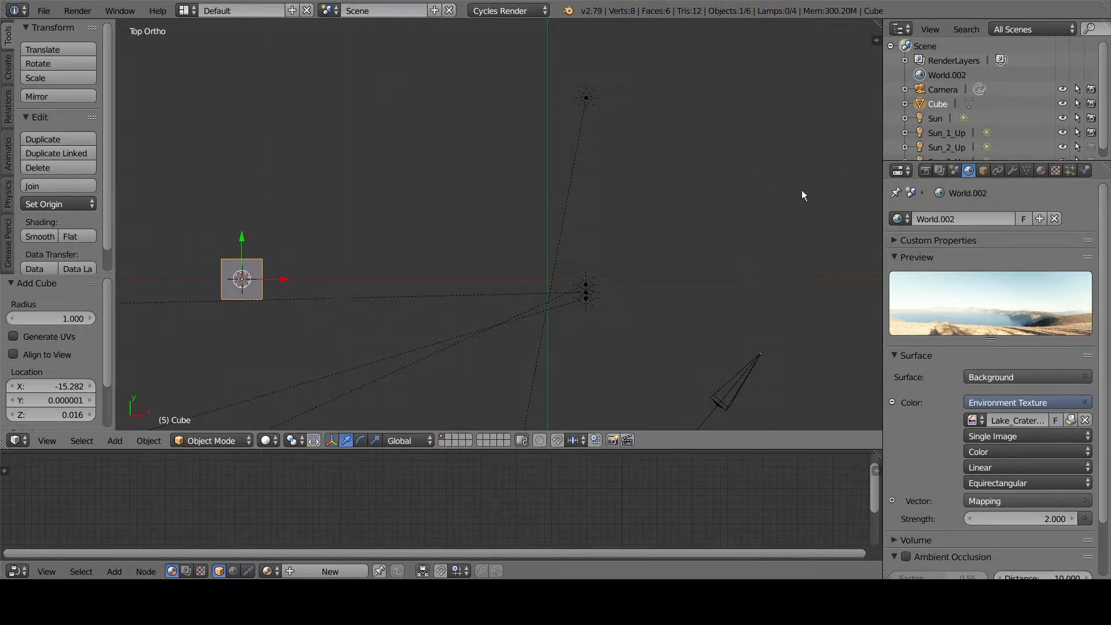
Show the cube's transform properties with its location, rotation, scale and dimensions beside the 3D view
key(n)
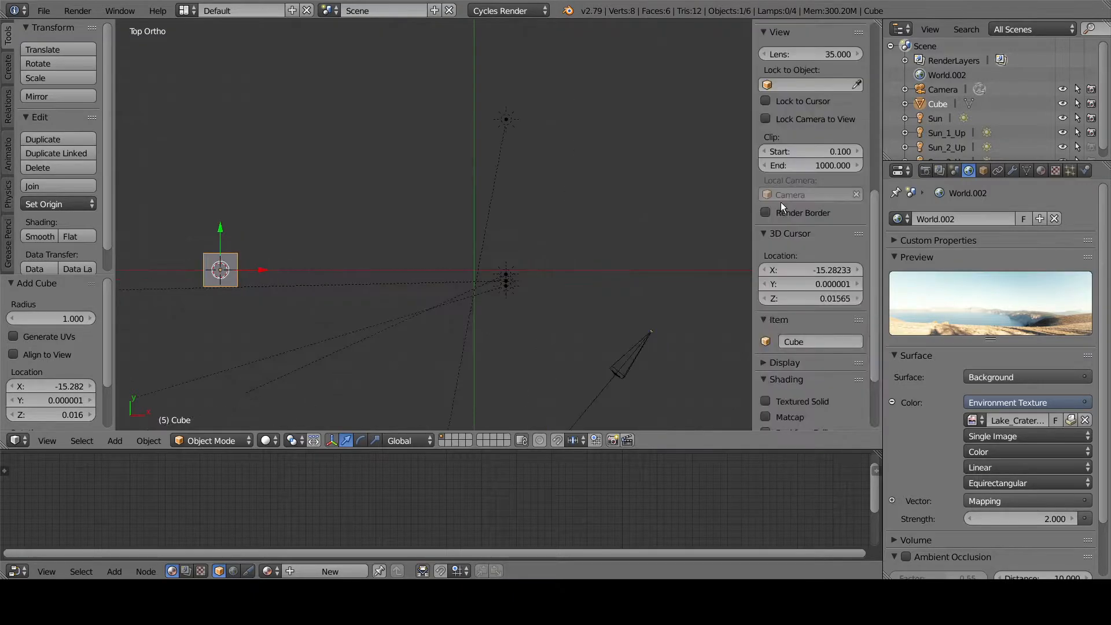
scroll(792, 197, up, 12)
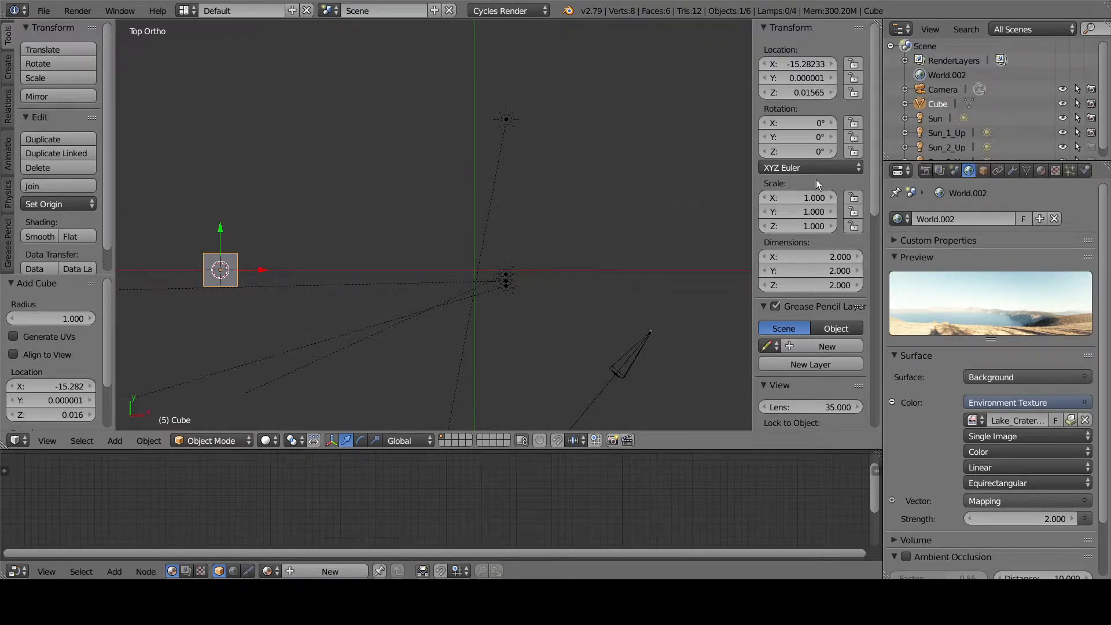
middle_drag(613, 135, 439, 59)
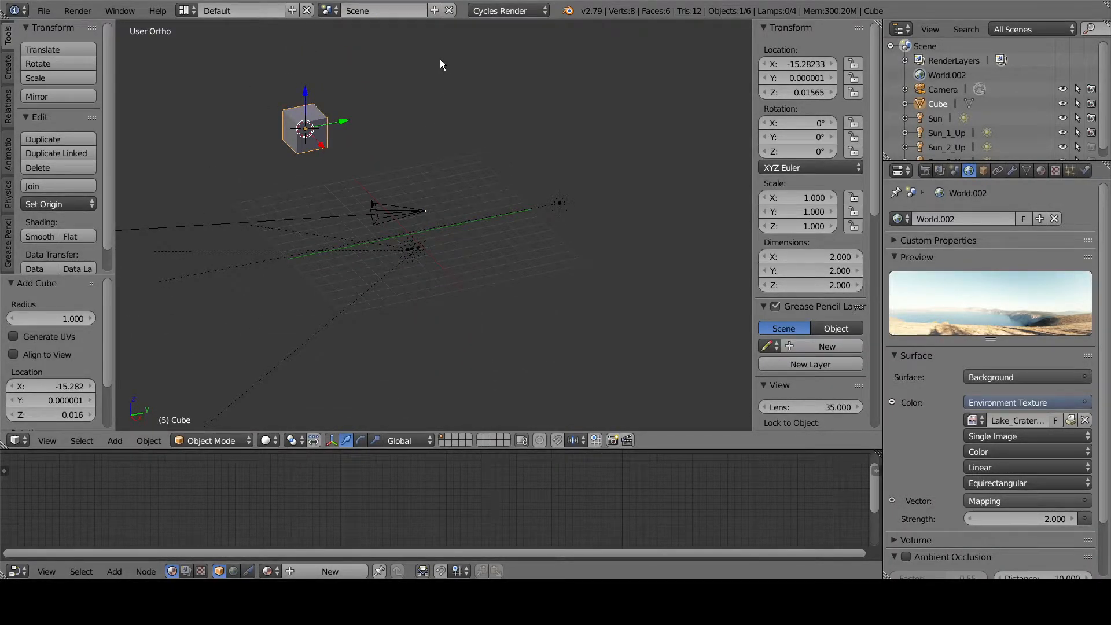
middle_drag(383, 162, 460, 305)
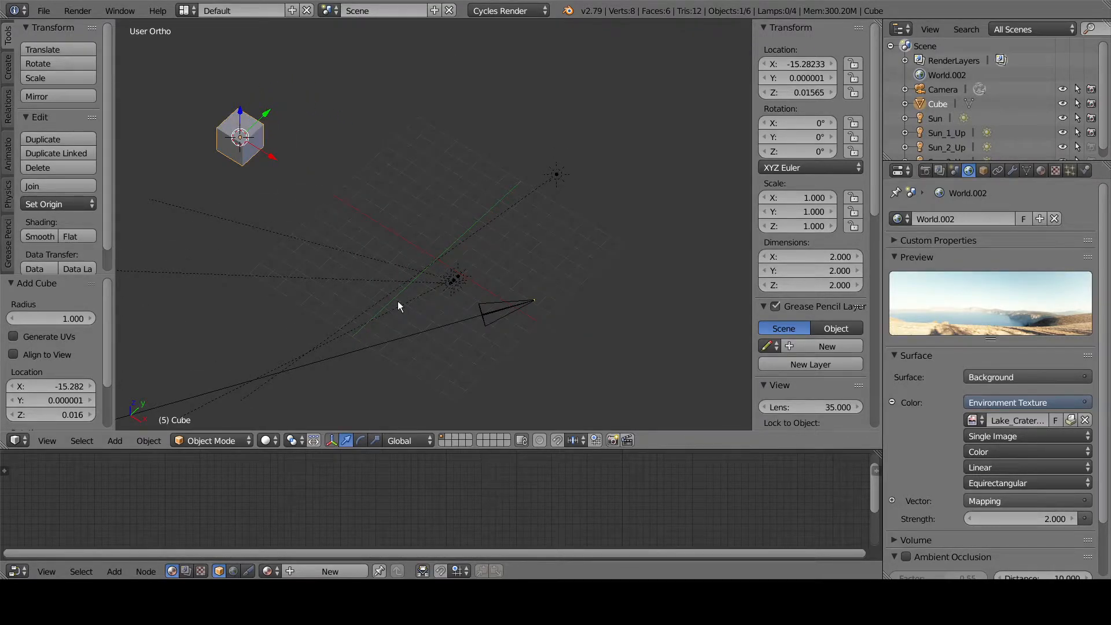
Move the cube along its individual axes to about X -1.41, Y 0.44 and Z 4.04
middle_drag(586, 231, 406, 130)
drag(406, 129, 430, 113)
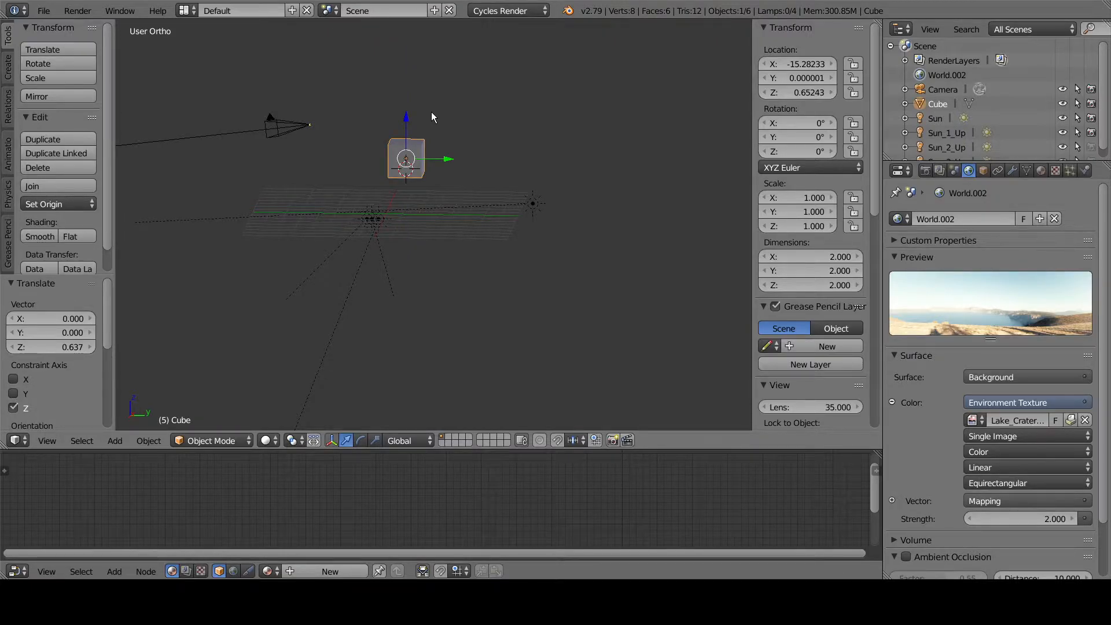
middle_drag(418, 194, 446, 196)
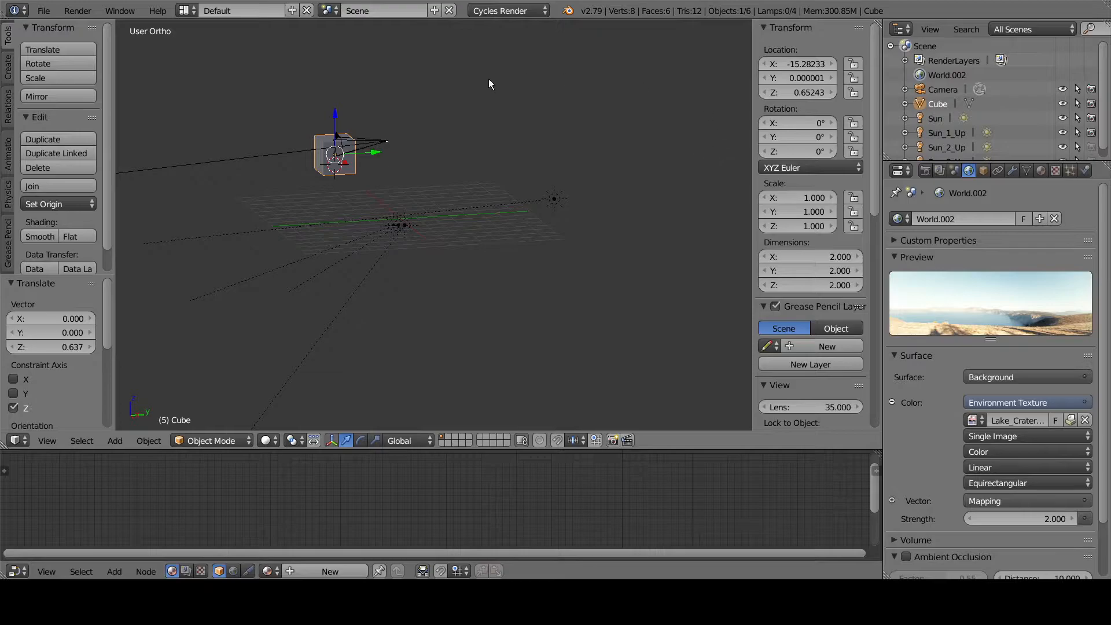
drag(338, 122, 381, 58)
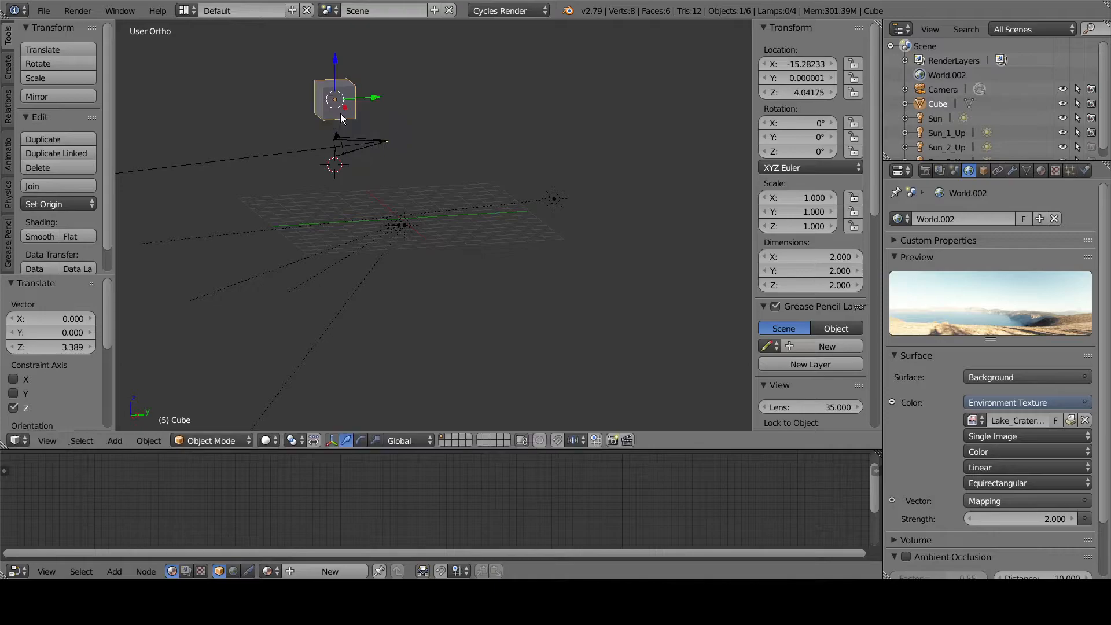
drag(346, 110, 437, 149)
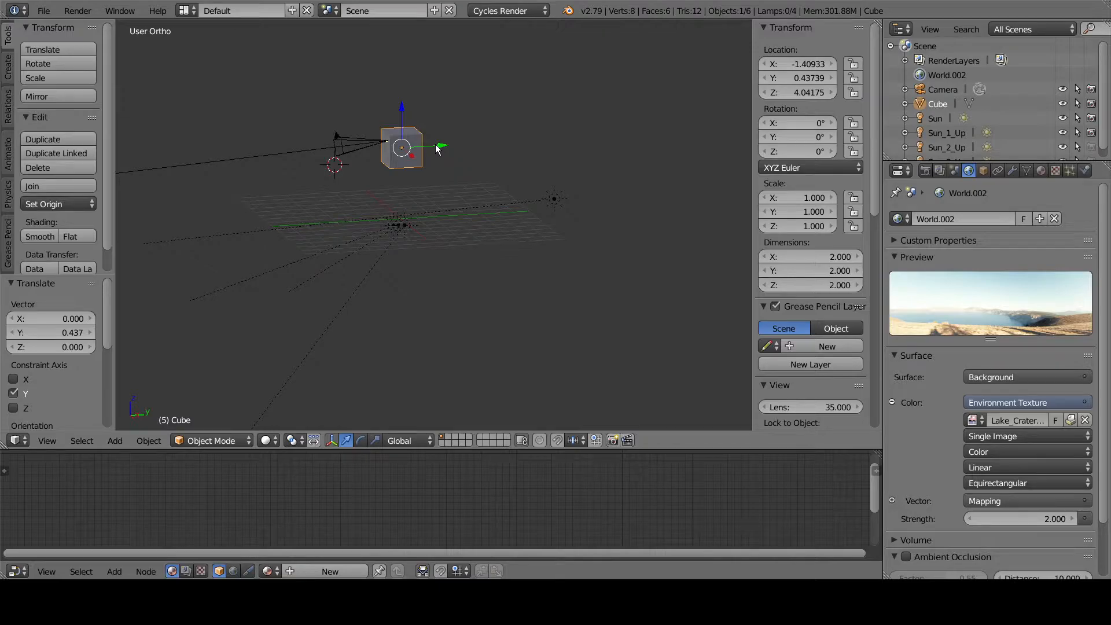
Try moving the cube constrained to the global X, Z and Y axes in turn, and in the YZ plane with X locked
middle_drag(422, 181, 403, 207)
key(g)
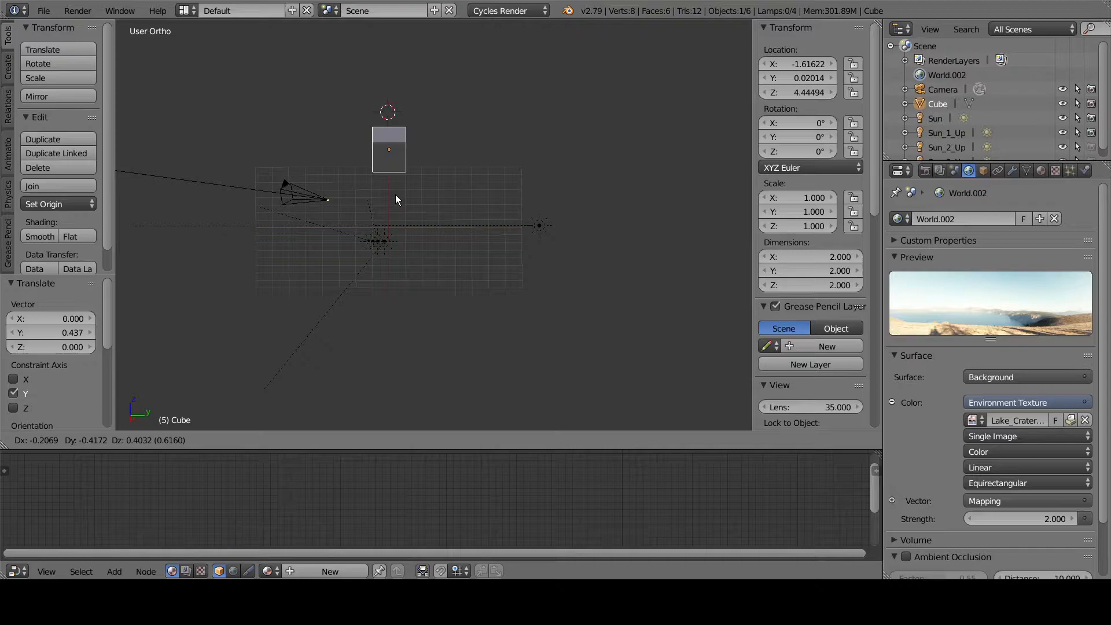
key(x)
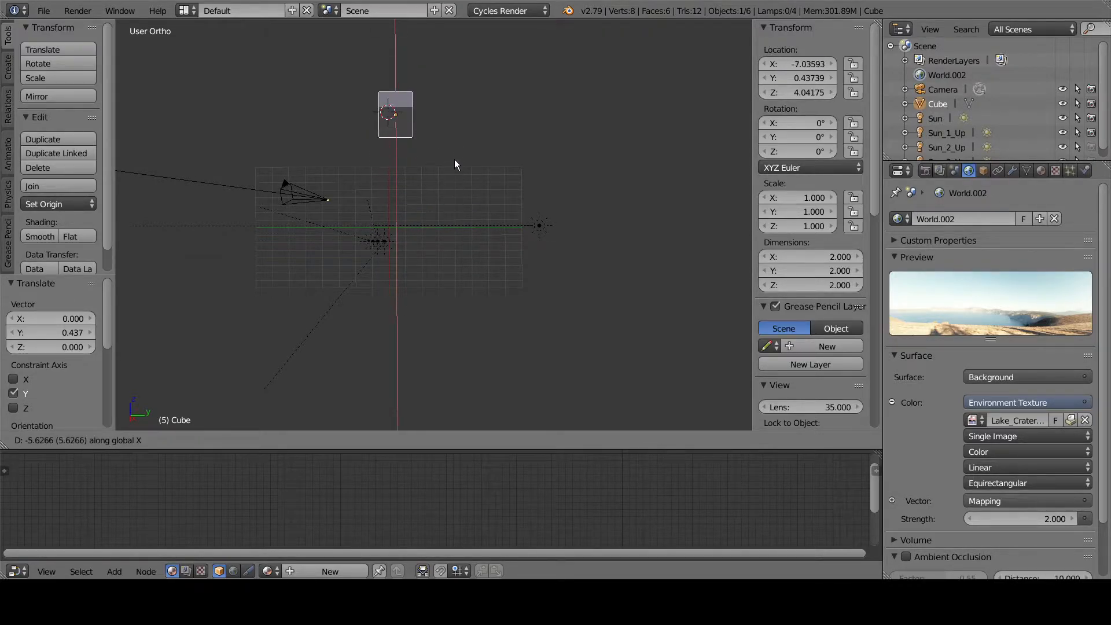
key(z)
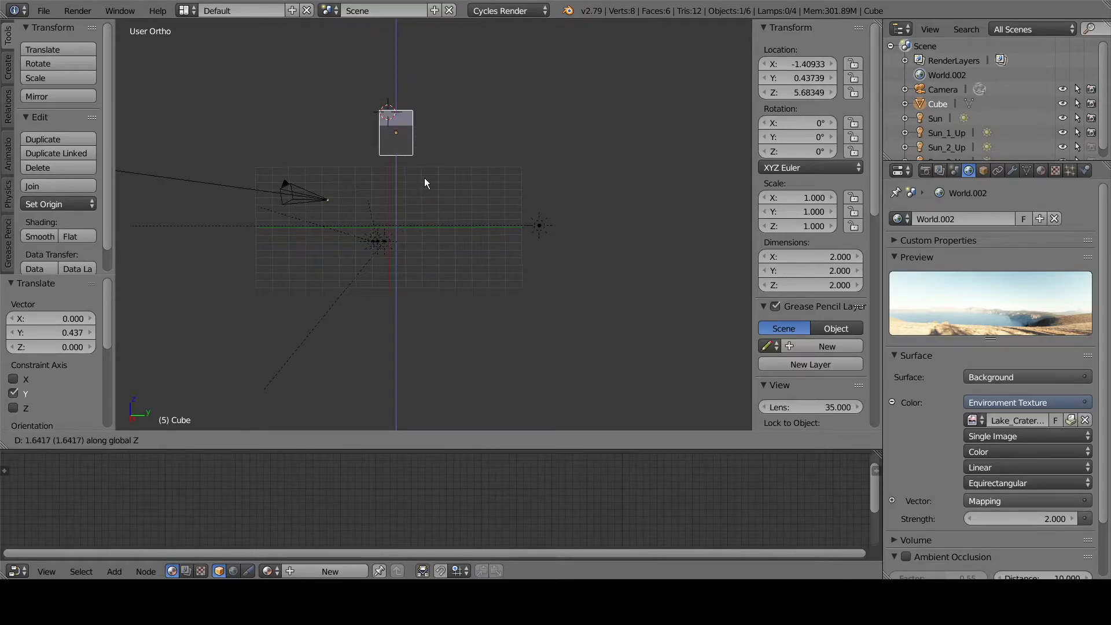
key(y)
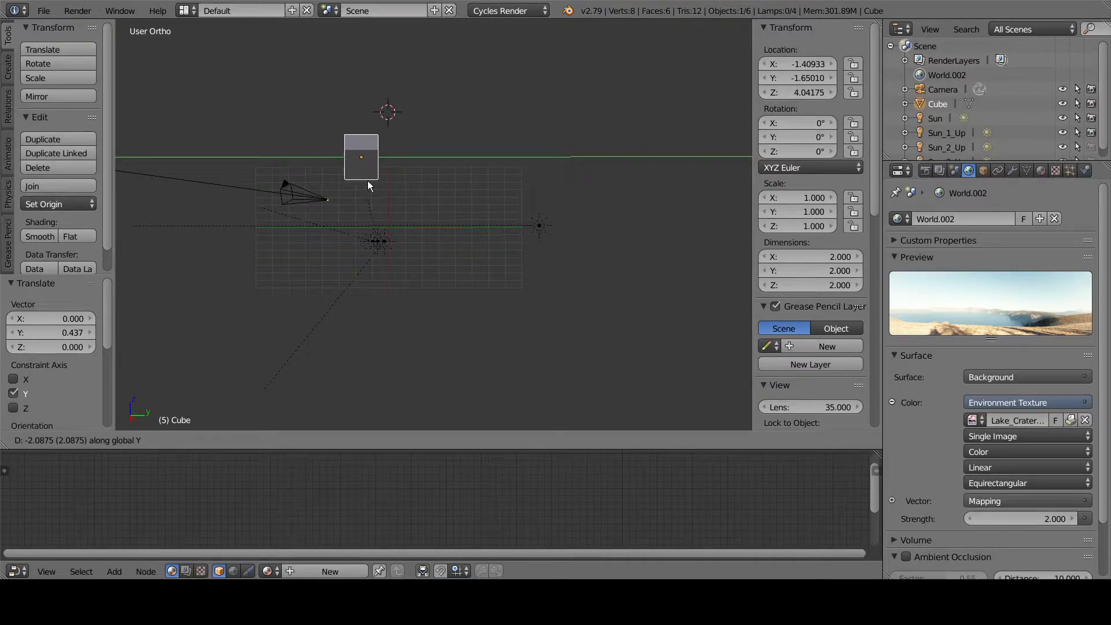
key(shift+x)
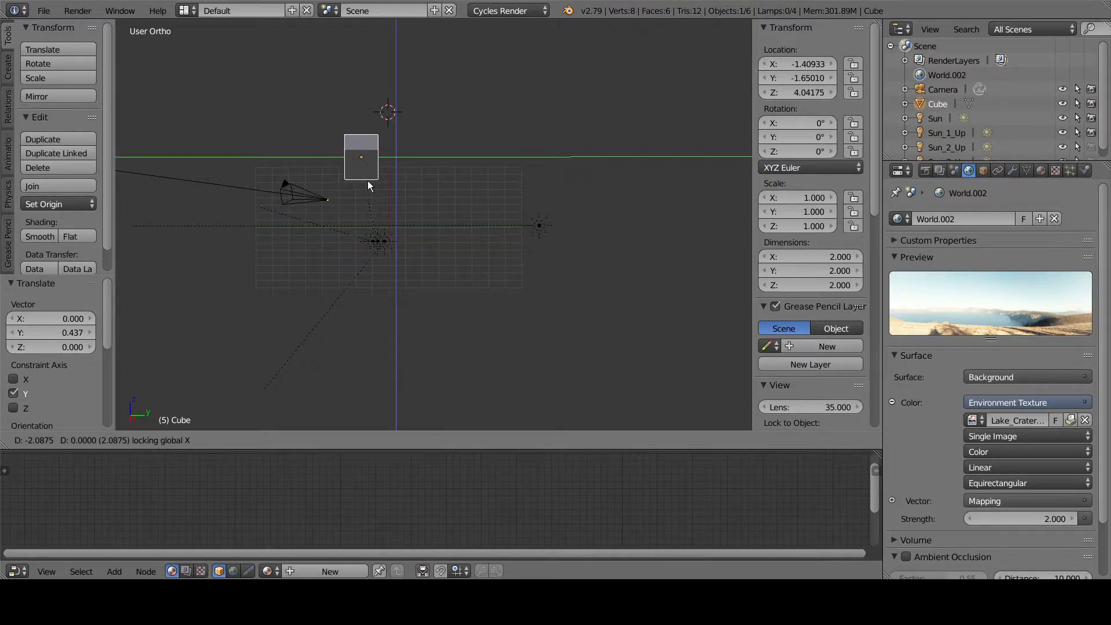
key(y)
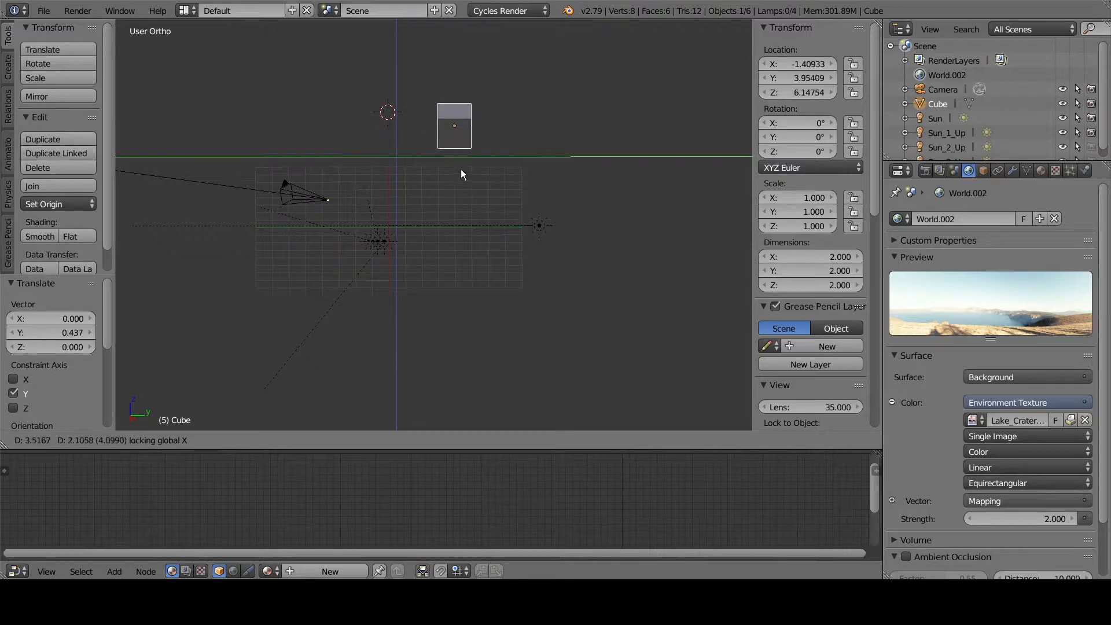
key(Escape)
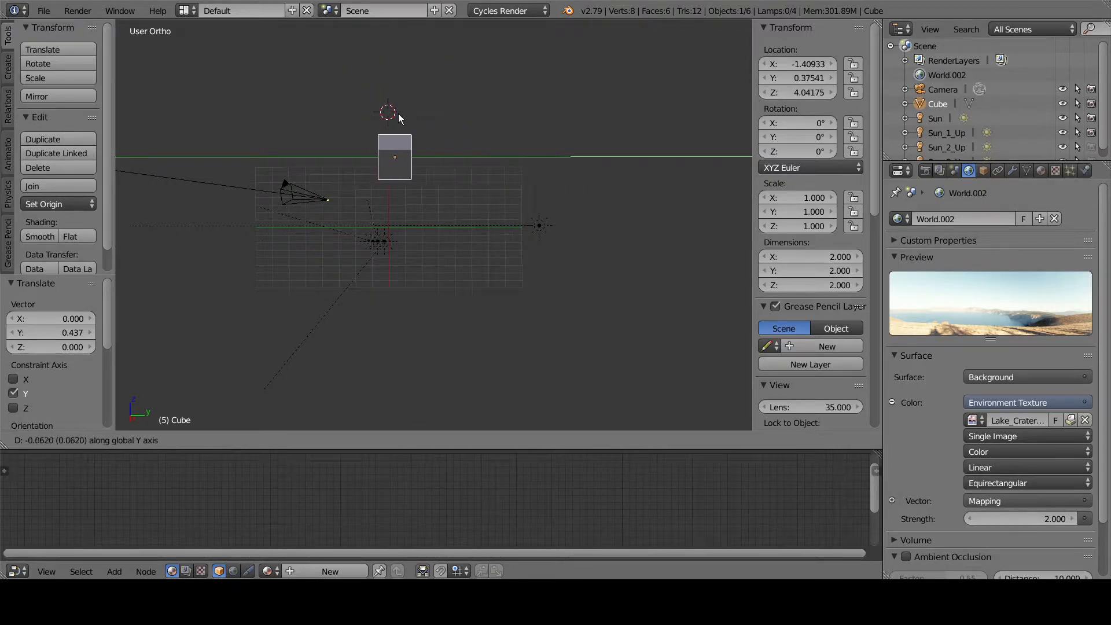
Try moving the cube within the global YZ plane with the X axis locked
middle_drag(405, 174, 453, 177)
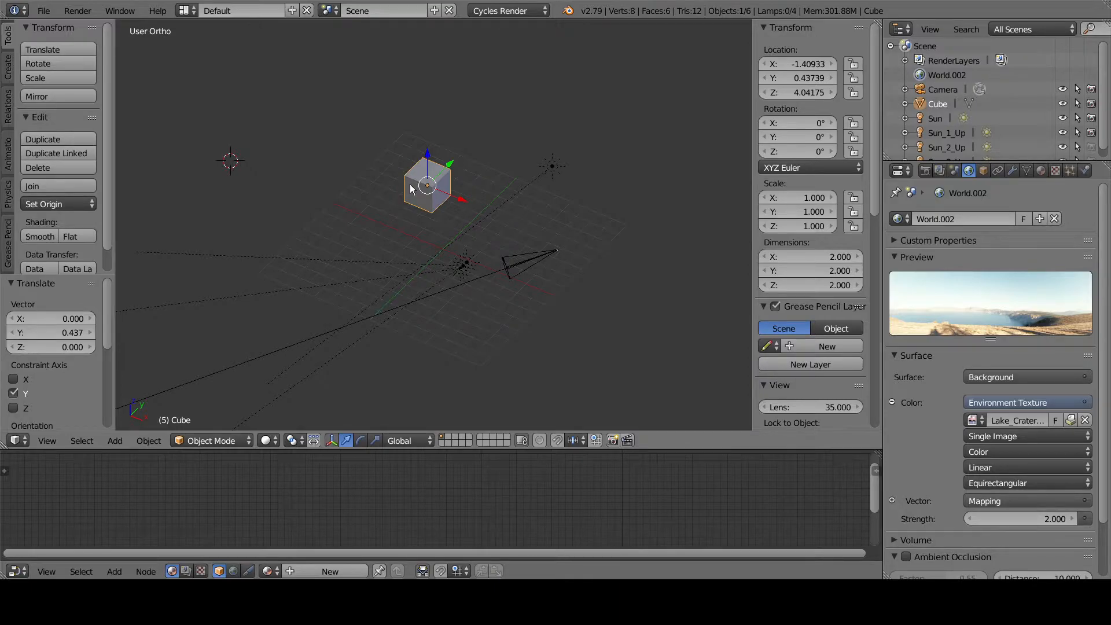
key(g)
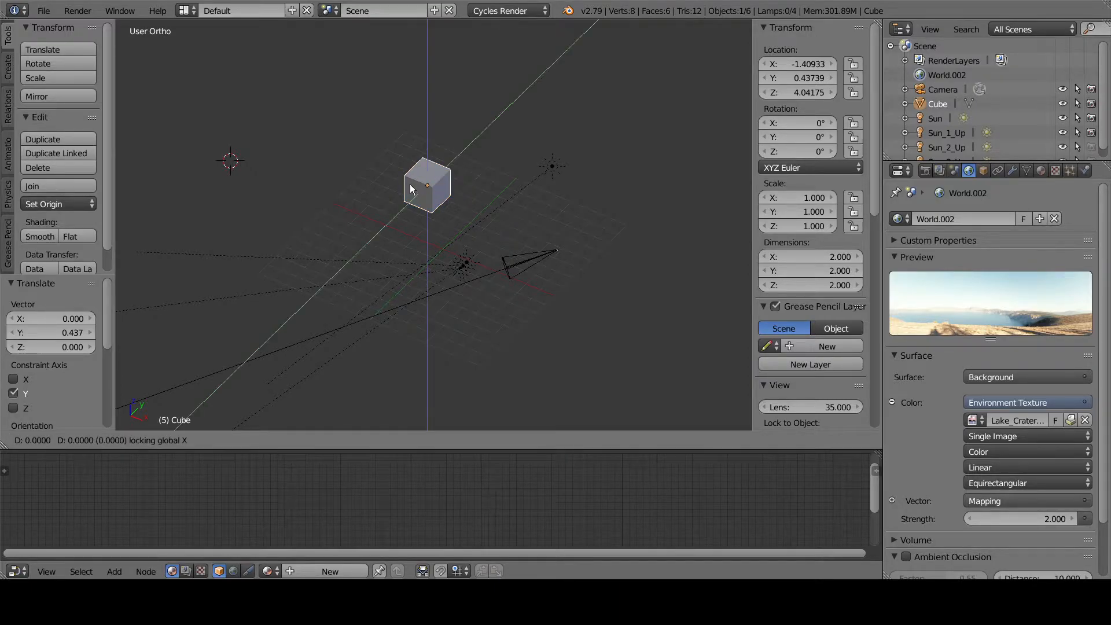
key(shift+x)
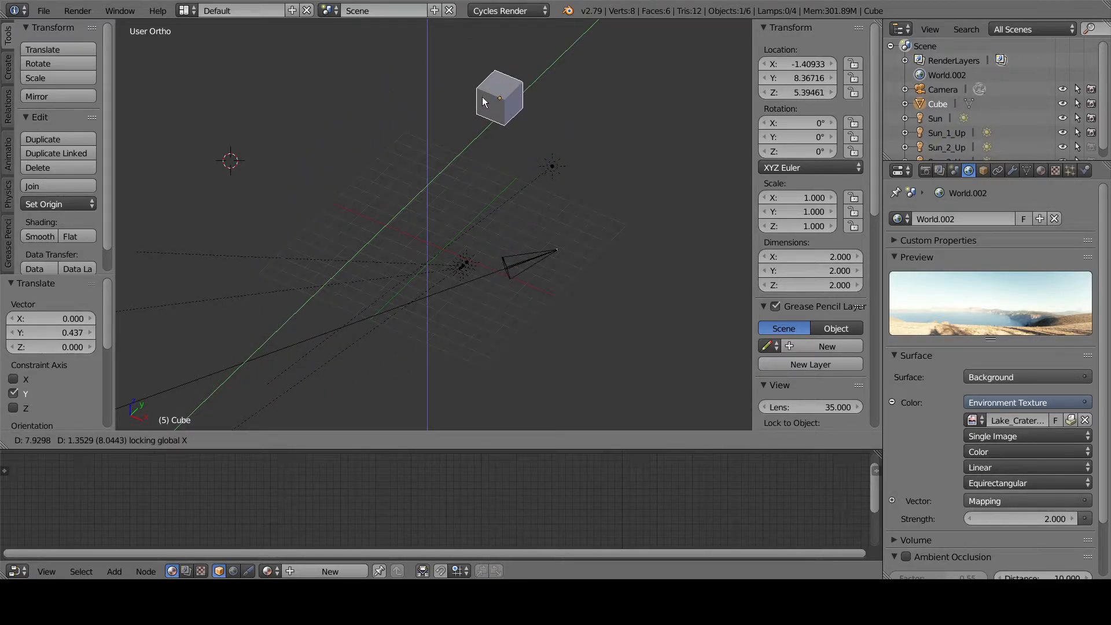
key(z)
click(443, 206)
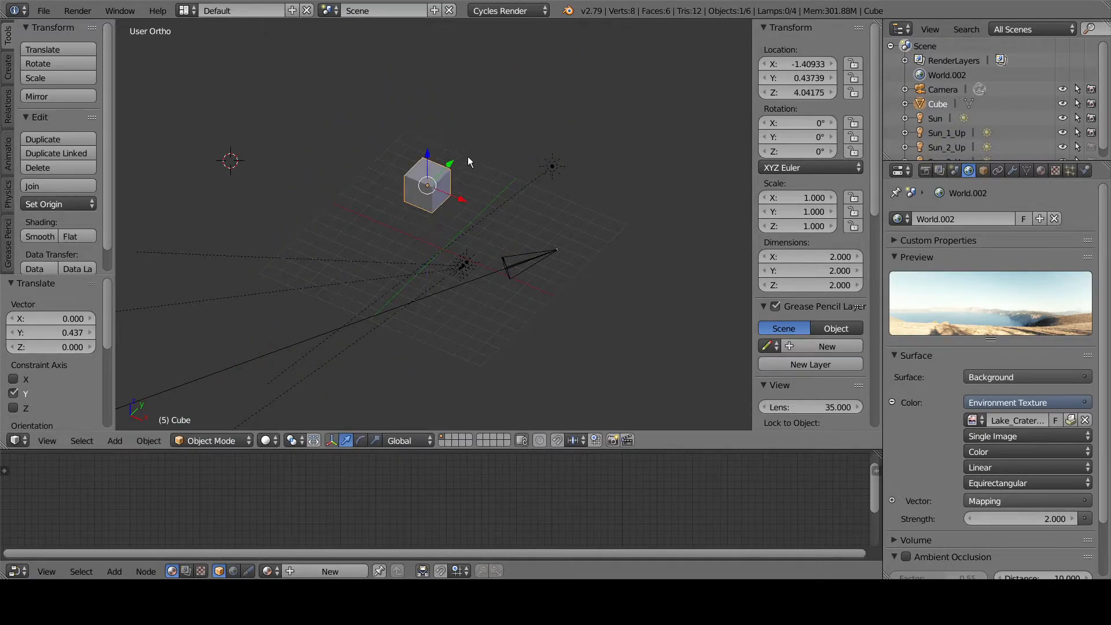
Move the cube to about X -1.46, Y -11.98 and Z 9.00, using one Z-locked move and separate X and Z moves
key(g)
key(shift+z)
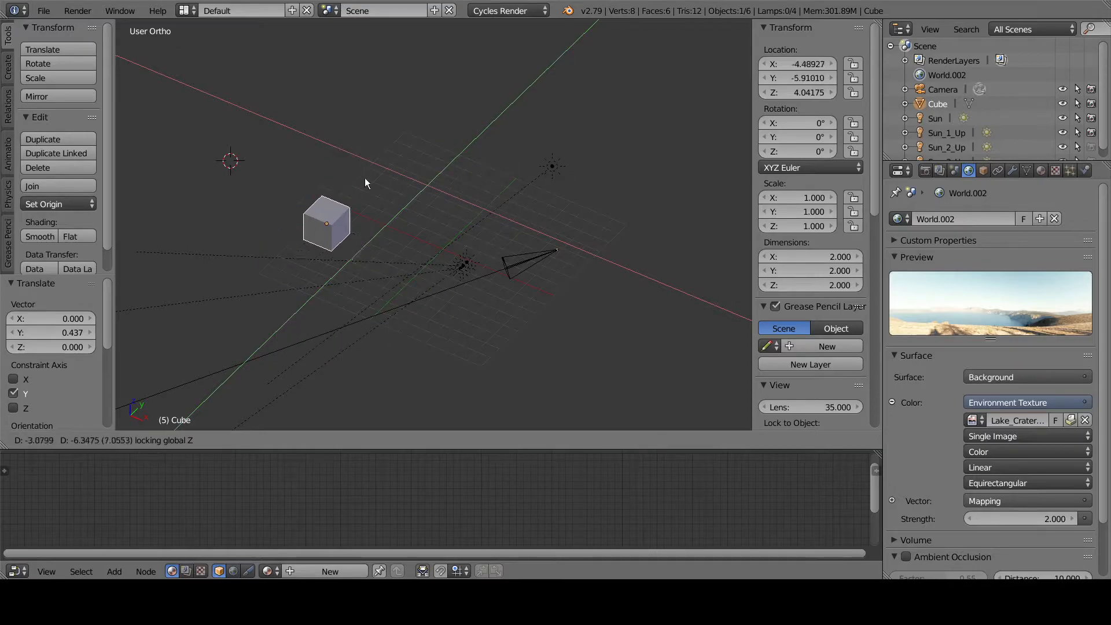
click(313, 231)
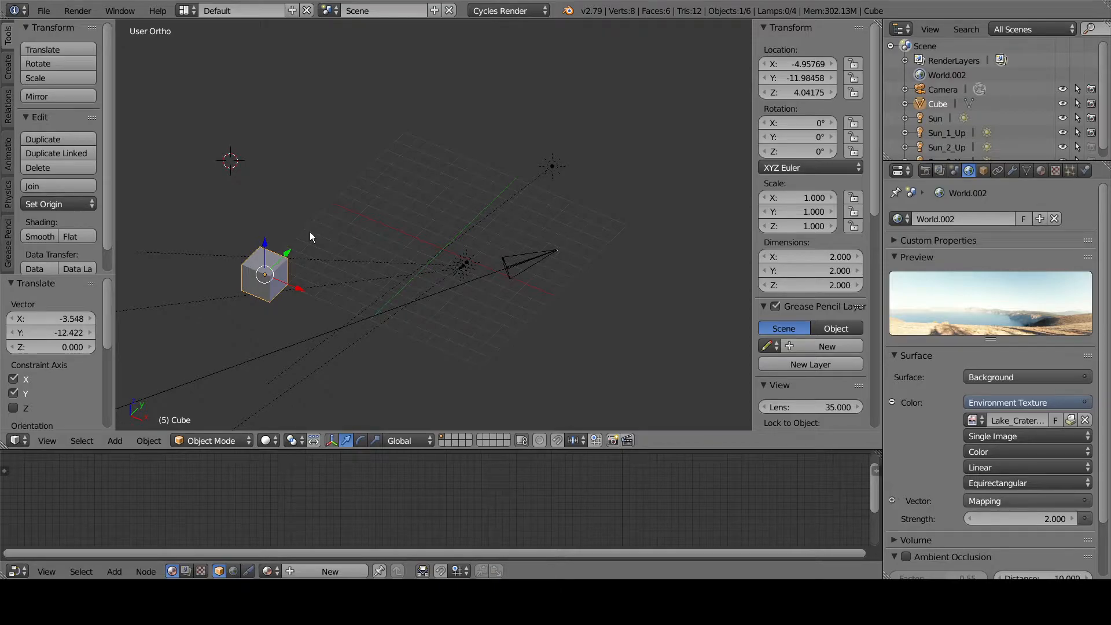
drag(293, 287, 342, 307)
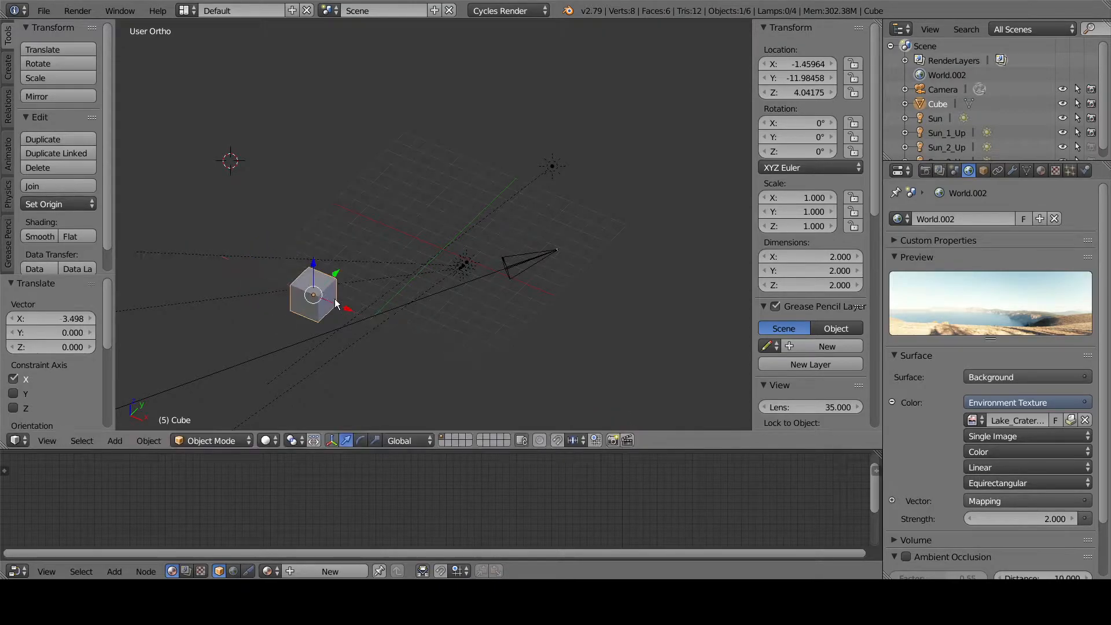
drag(315, 269, 319, 206)
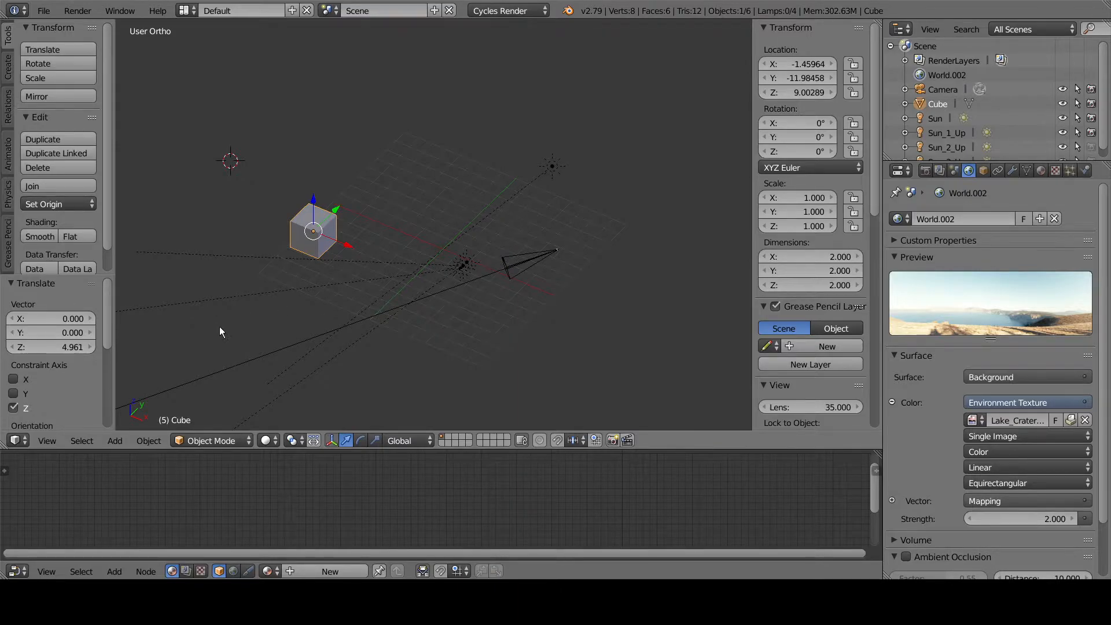
click(212, 442)
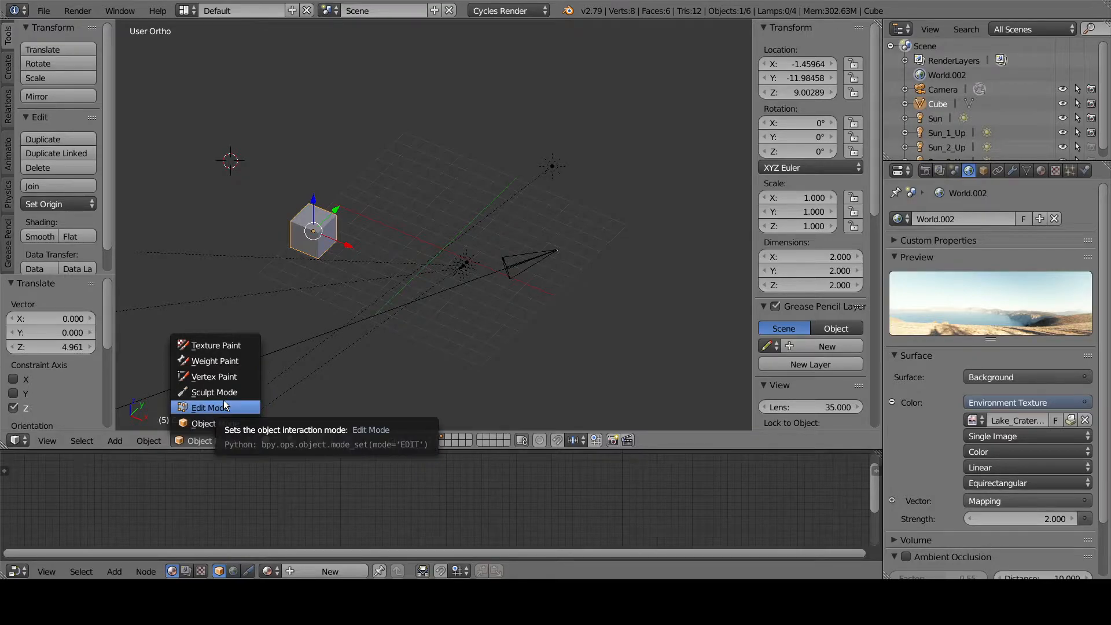
click(417, 377)
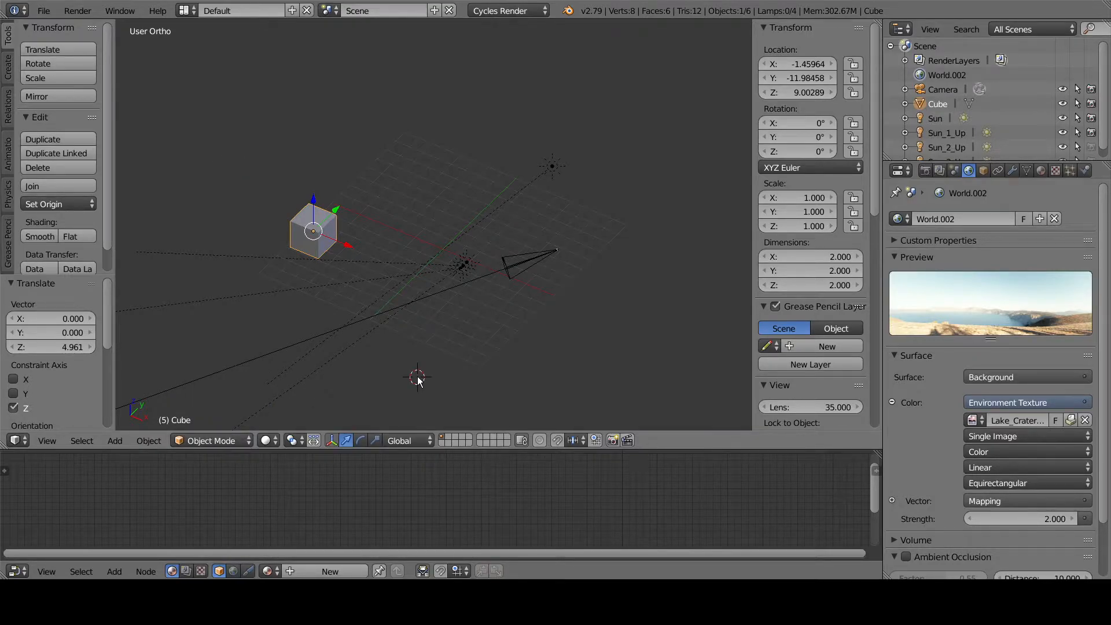
Try rotating the cube in the view plane, and trackball-rotate it to about X 36.8°, Y 17.3° and Z -3.43°
key(r)
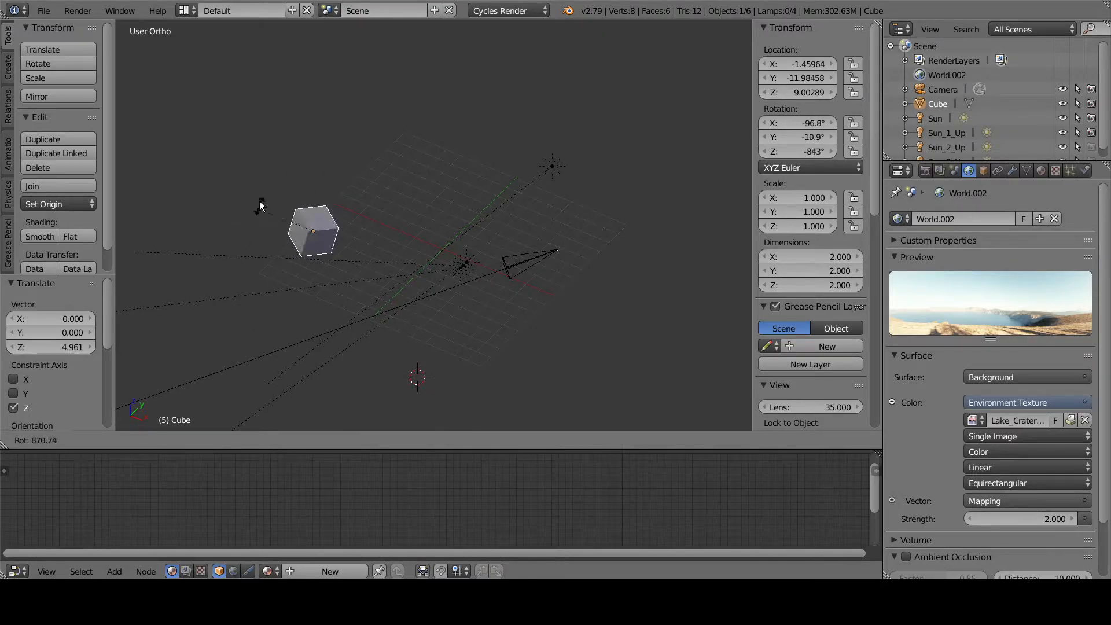
right_click(338, 167)
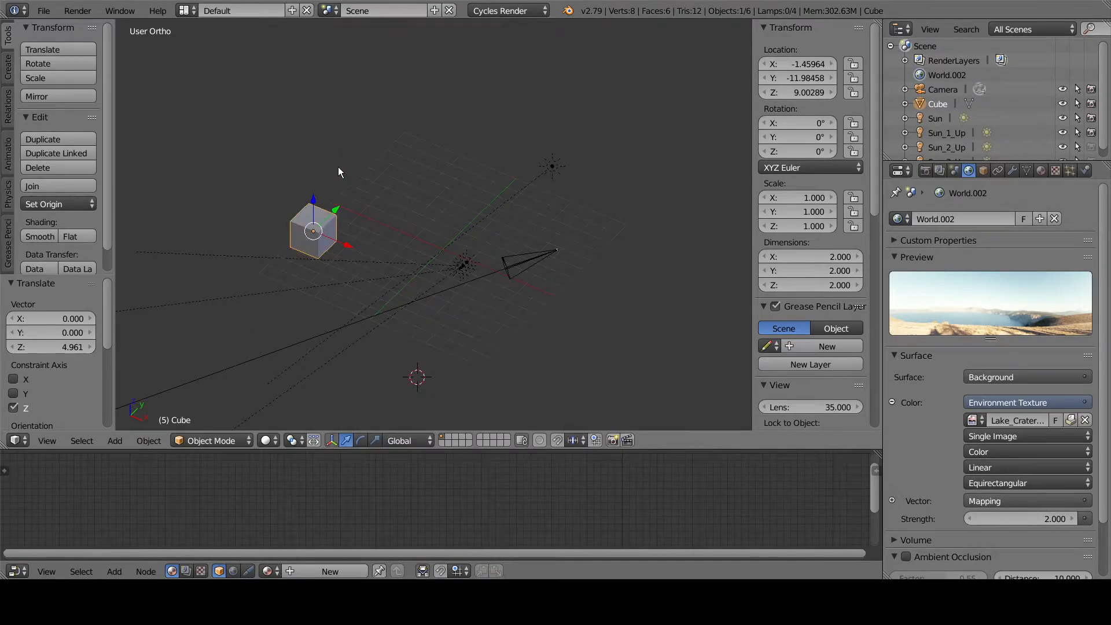
key(r)
key(r)
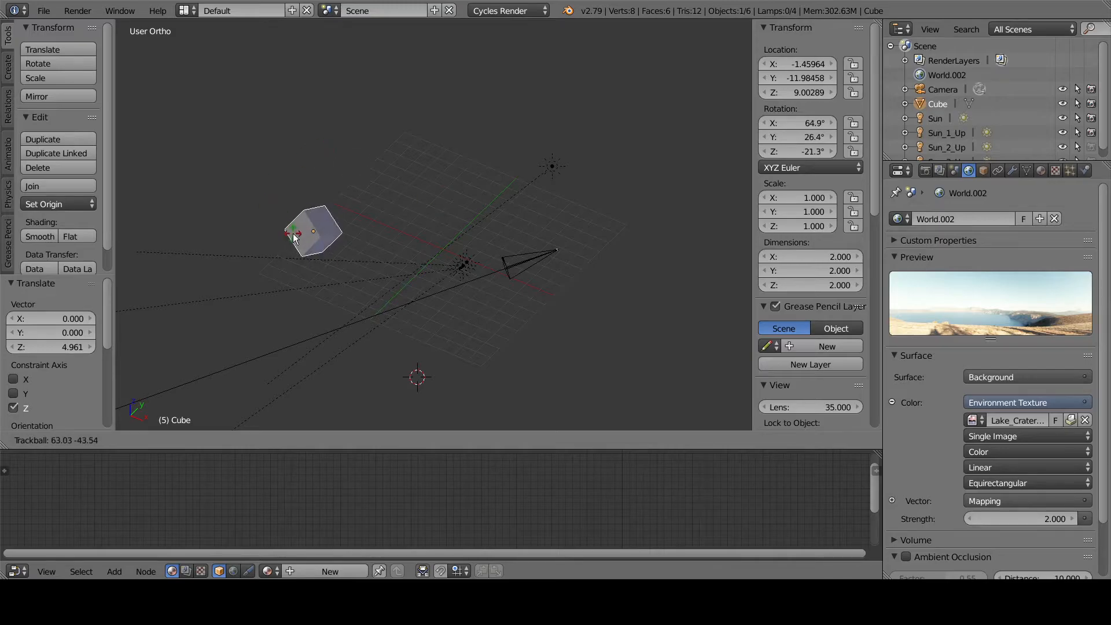
click(327, 214)
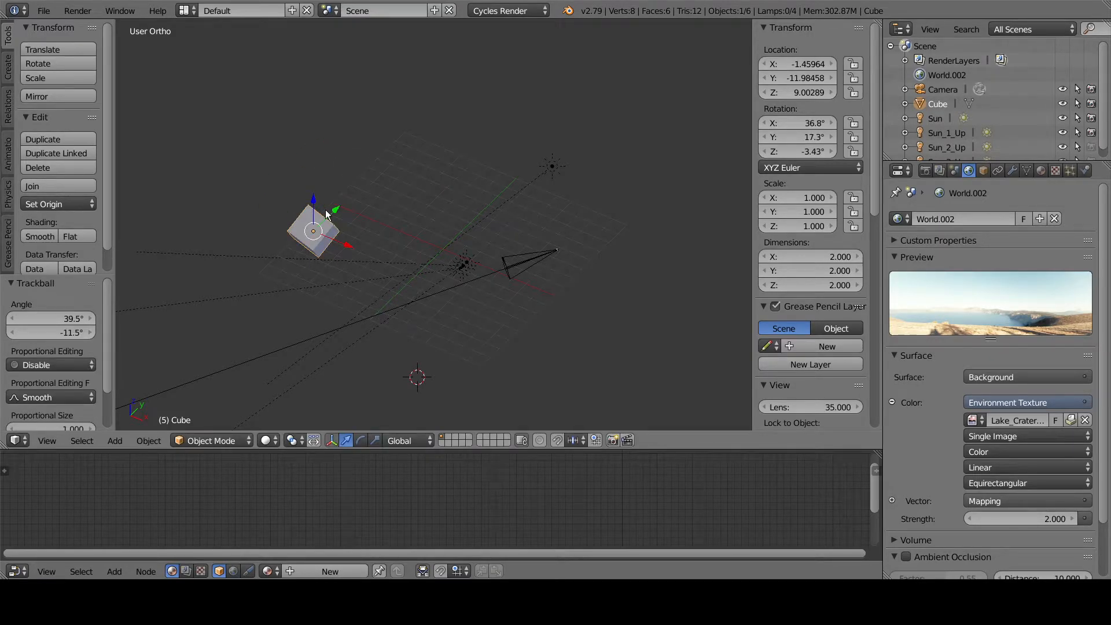
Try rotation constraints on the cube's axes and rotate it about -718° around the global Y axis
key(r)
key(x)
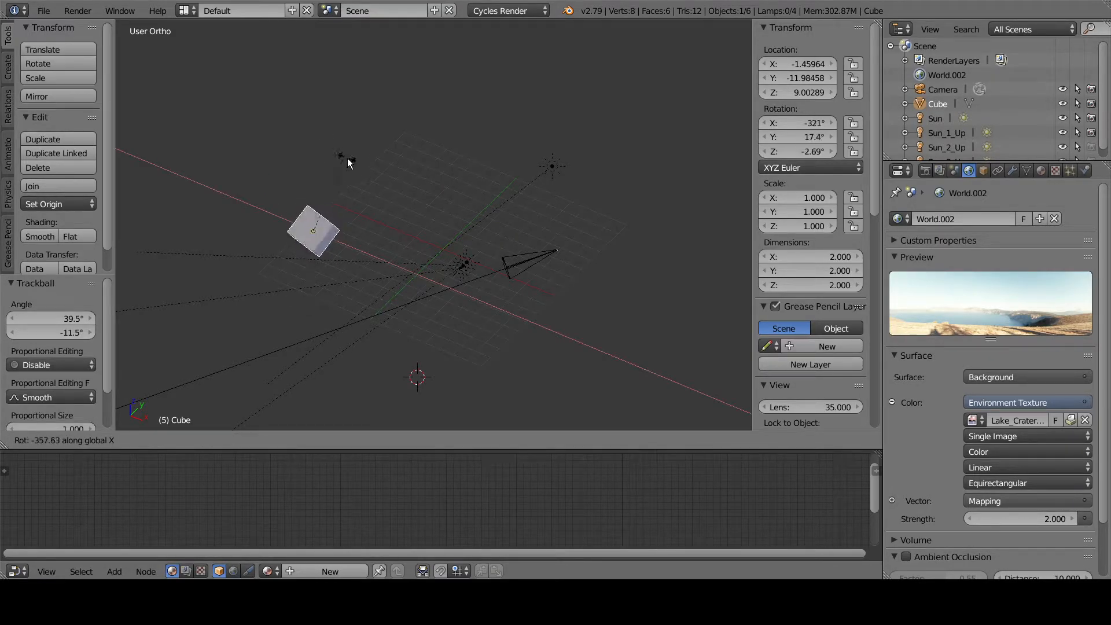
key(z)
key(y)
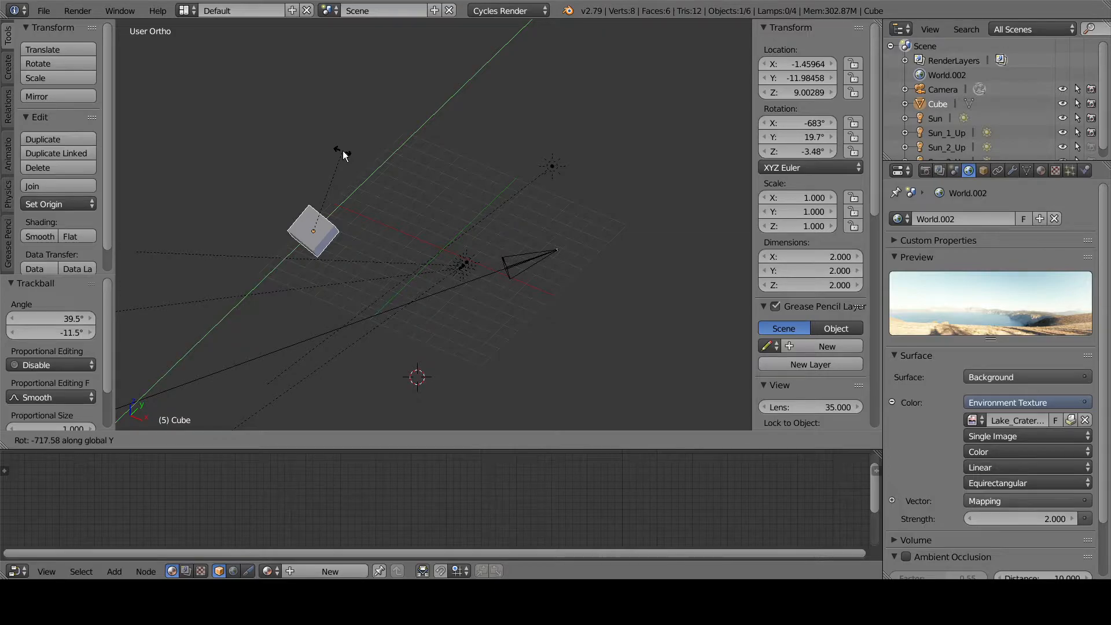
click(342, 150)
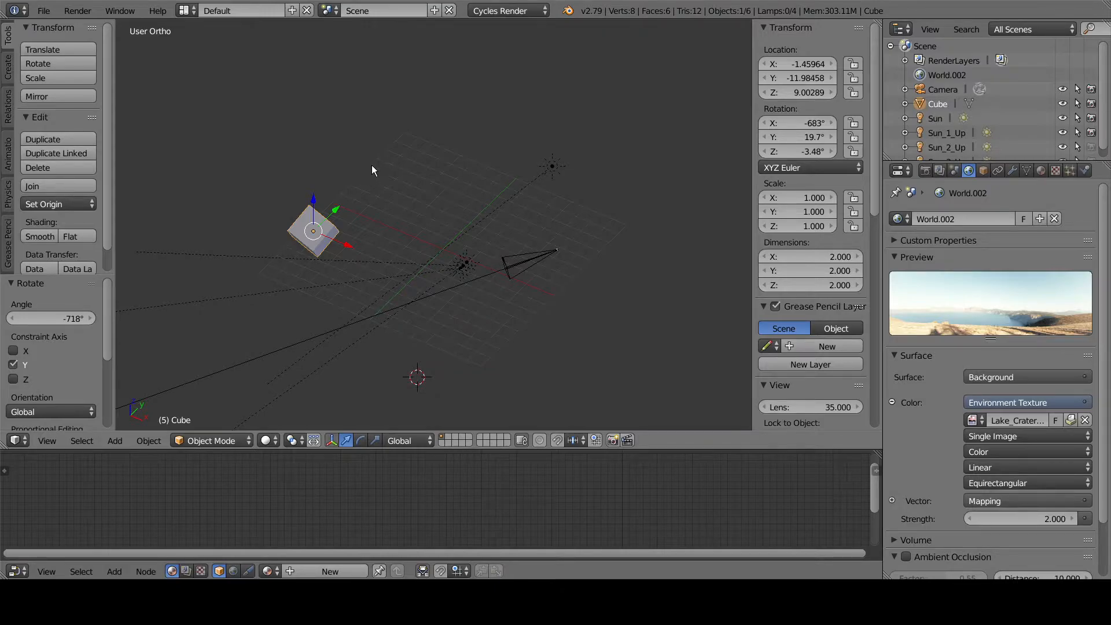
Try scaling the cube uniformly and along single axes, and stretch it along its local Z axis by a factor of about 22.09
key(s)
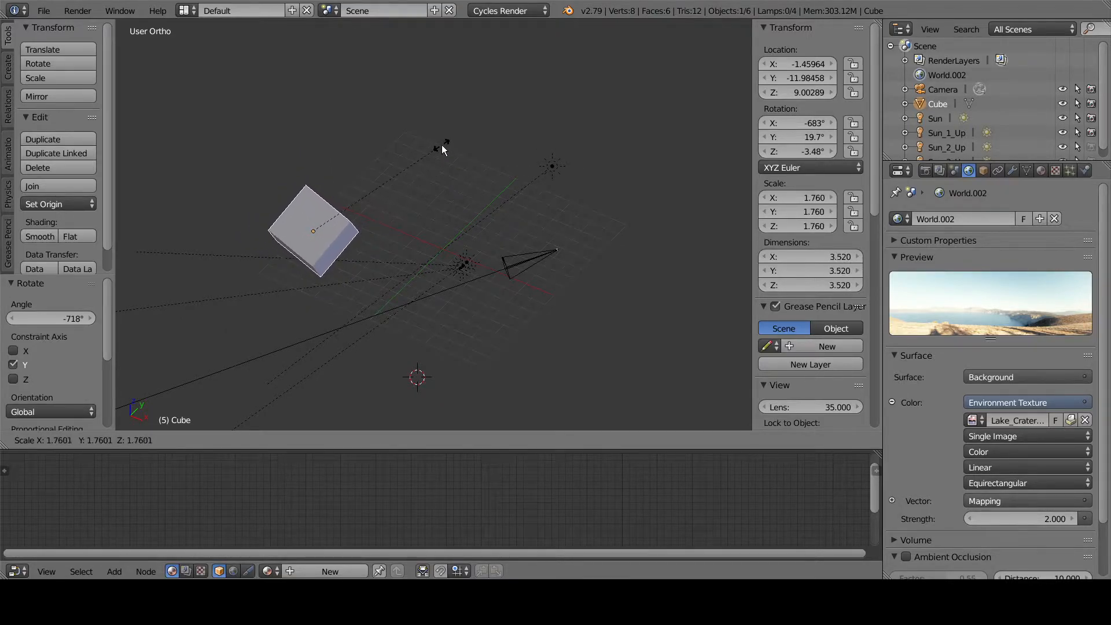
key(x)
key(z)
key(y)
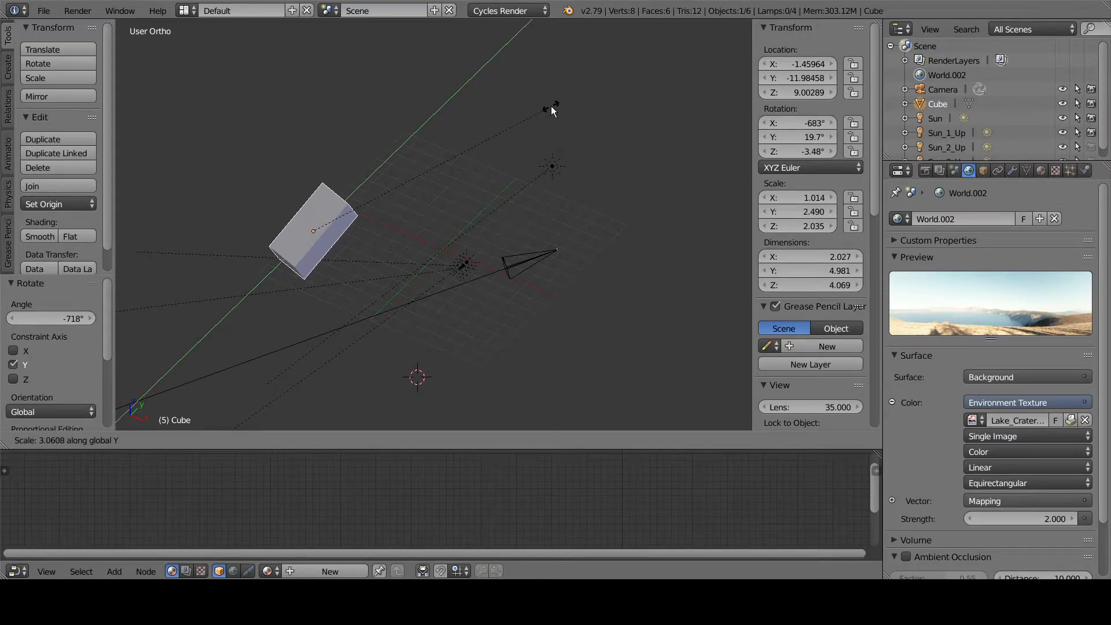
key(z)
key(z)
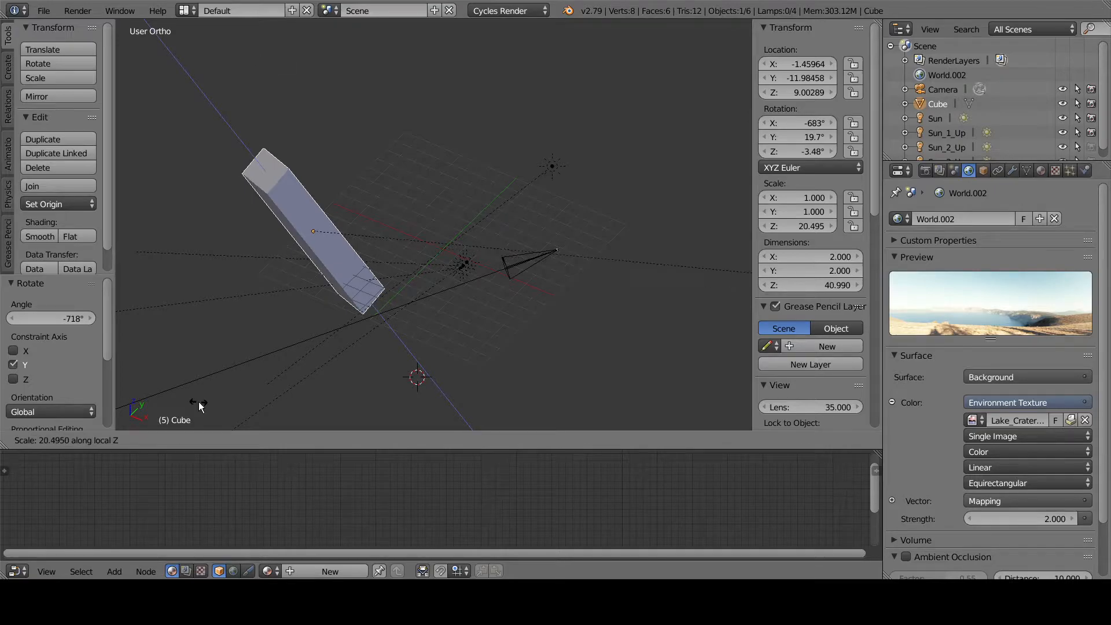
click(345, 303)
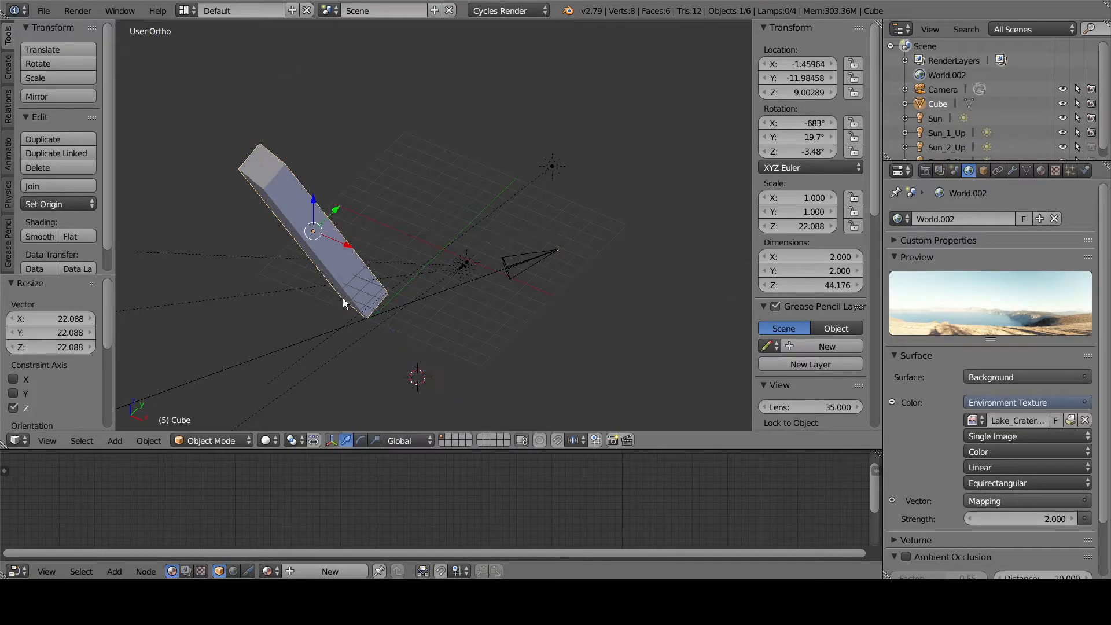
Delete the stretched cube from the scene
key(Delete)
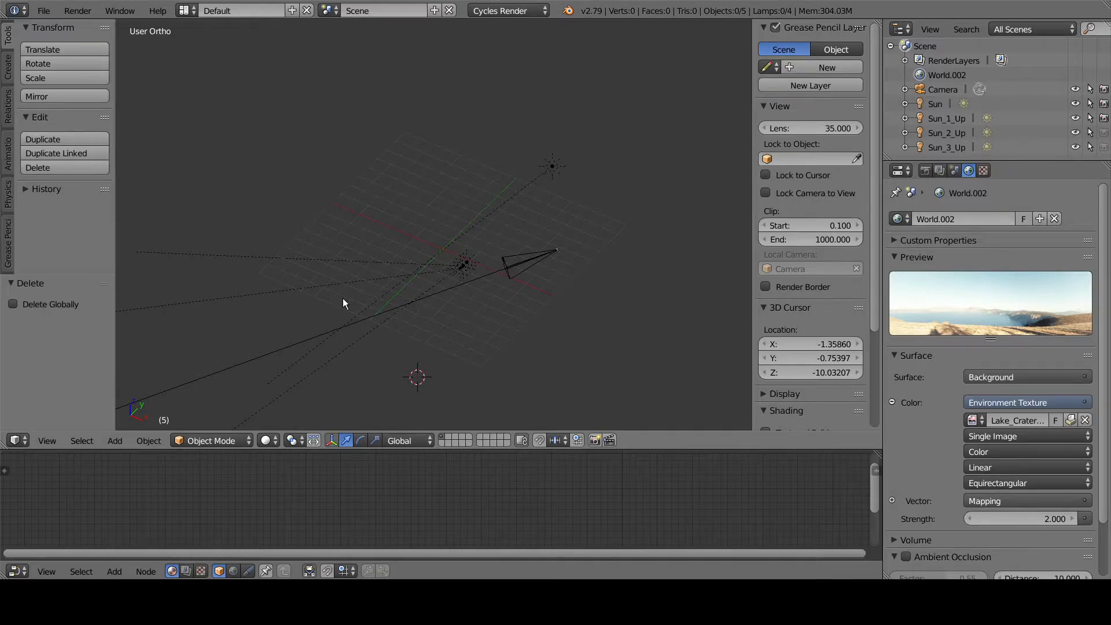
key(x)
click(317, 300)
Reset the 3D cursor to the scene origin and add a new cube mesh there
key(shift+c)
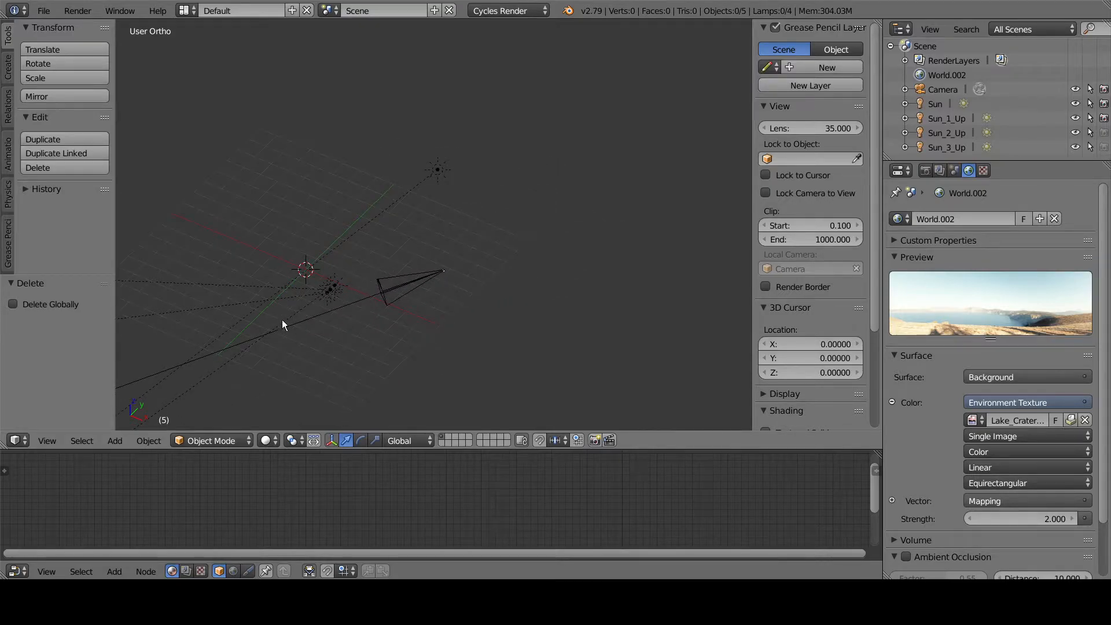
middle_drag(200, 288, 345, 326)
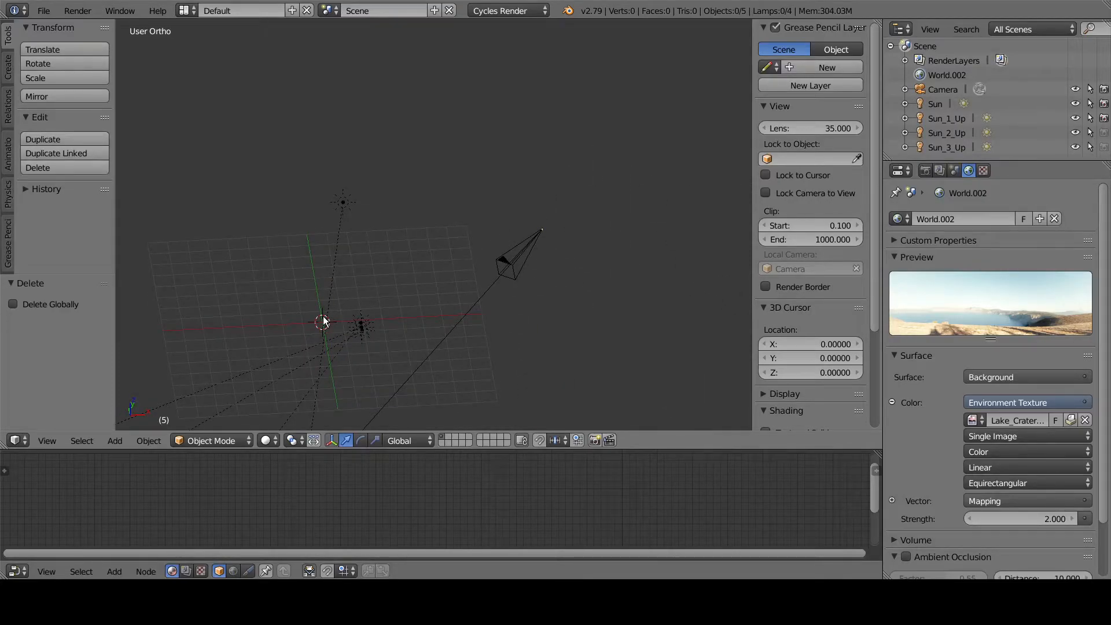
key(shift+a)
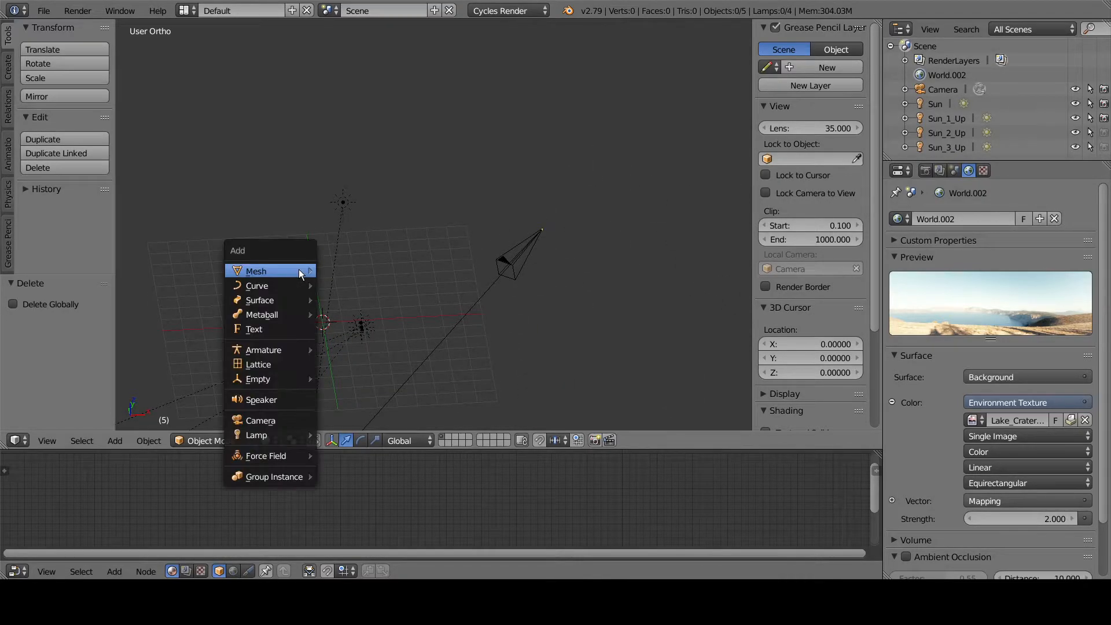
mouse_move(301, 271)
click(337, 286)
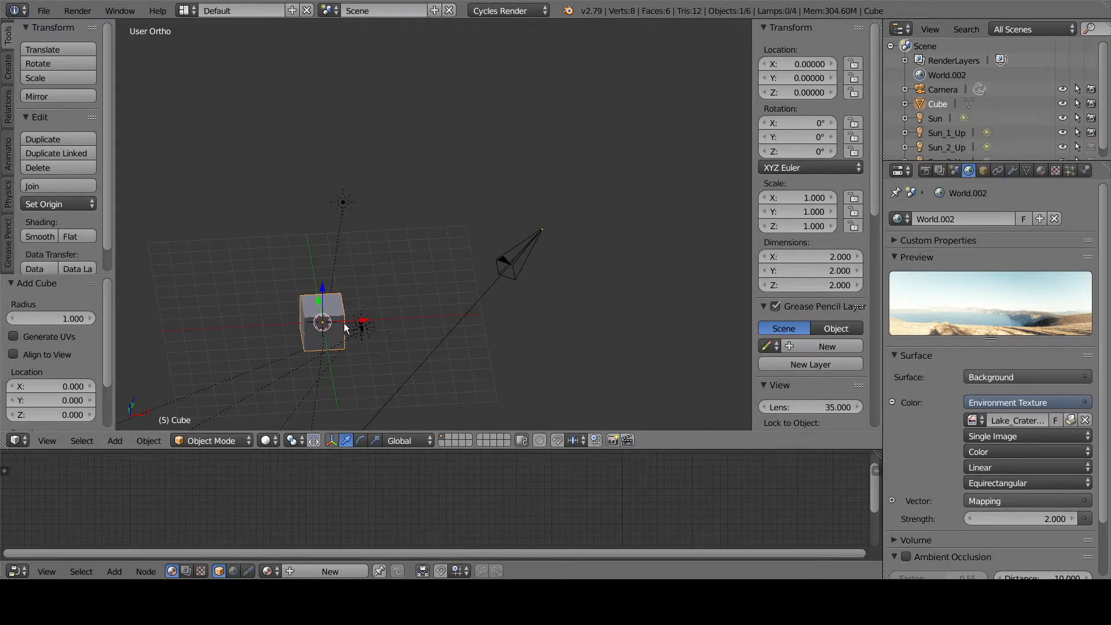
Switch the new cube from Object Mode to Edit Mode
click(207, 439)
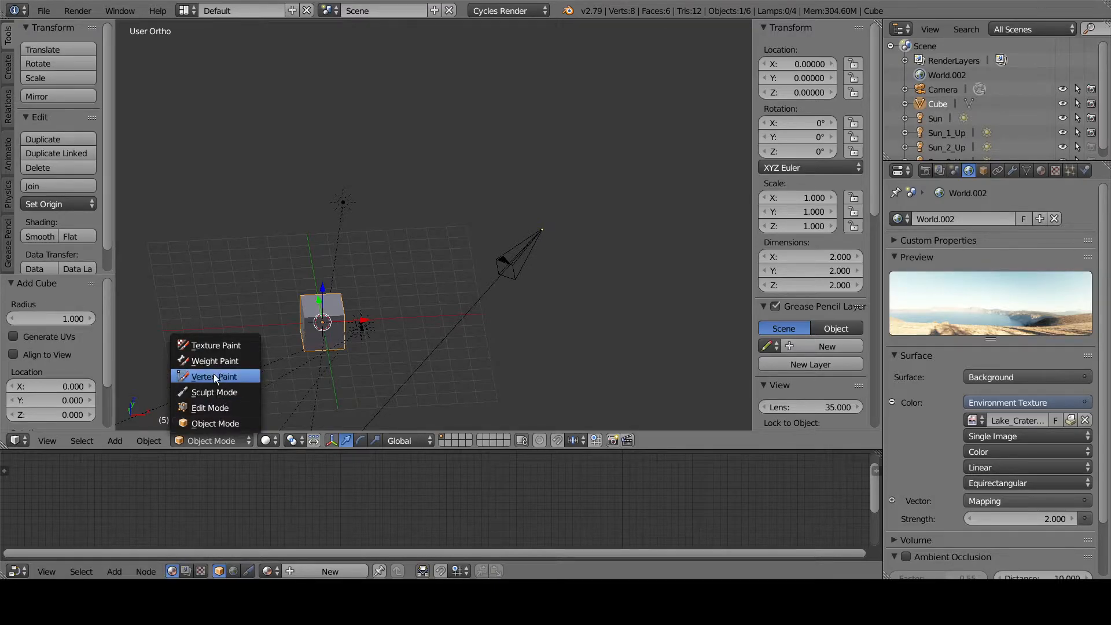
click(207, 407)
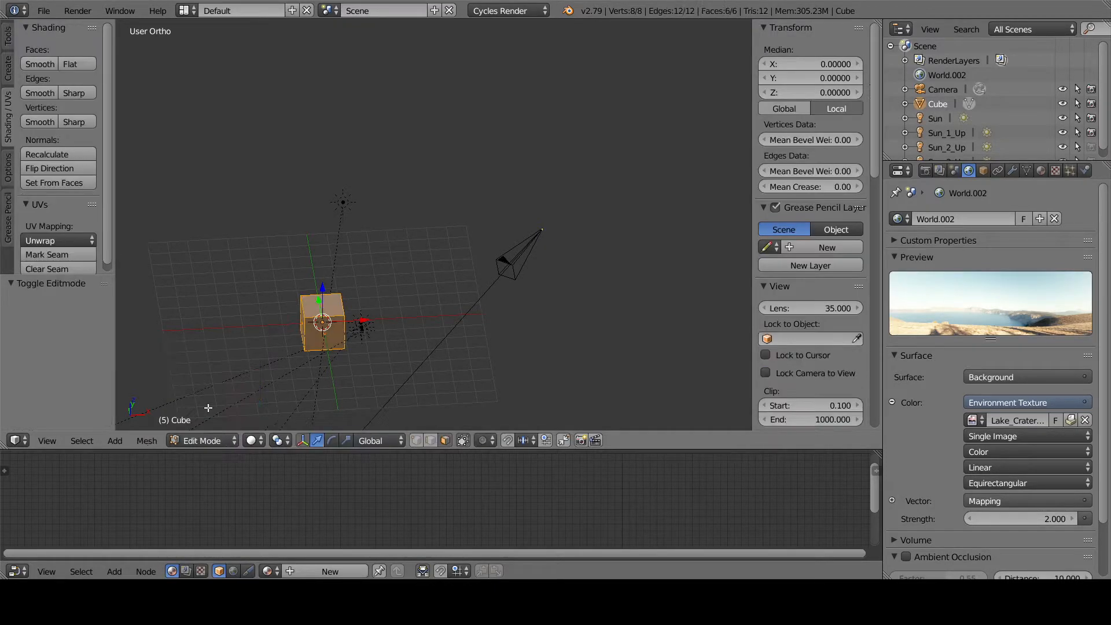
middle_drag(290, 318, 339, 285)
middle_drag(406, 325, 358, 350)
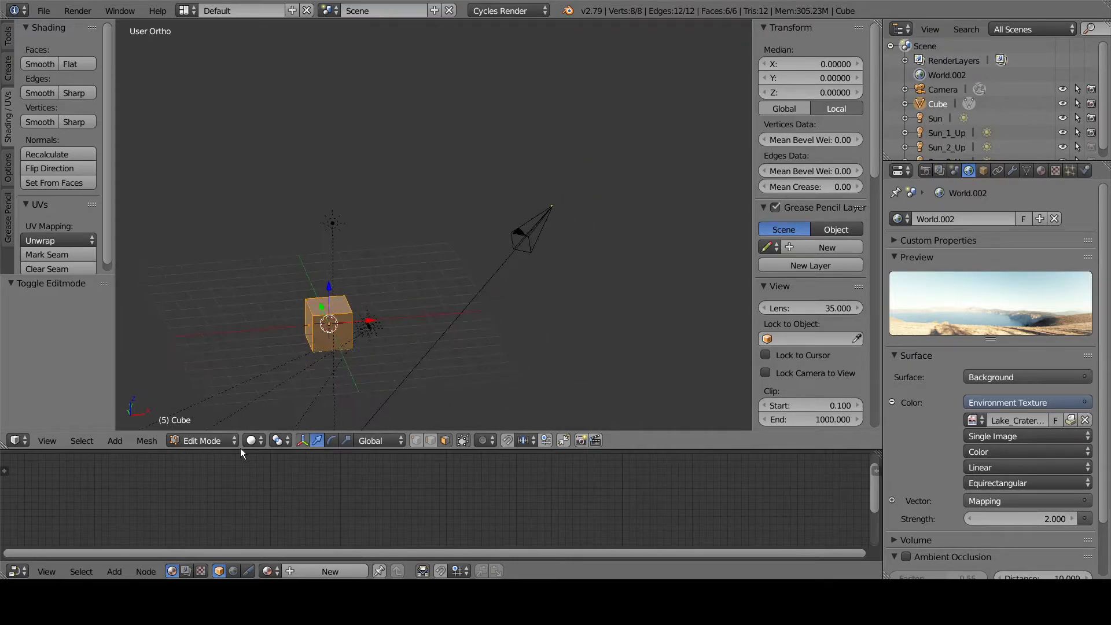
Select the cube's top corner vertices one at a time in vertex select mode, finishing on the corner at X -1, Y 1, Z 1
right_click(303, 305)
middle_drag(302, 305, 284, 350)
right_click(323, 354)
right_click(261, 357)
right_click(249, 331)
right_click(307, 320)
right_click(316, 351)
right_click(260, 358)
right_click(250, 331)
right_click(304, 327)
right_click(308, 355)
right_click(262, 357)
right_click(250, 333)
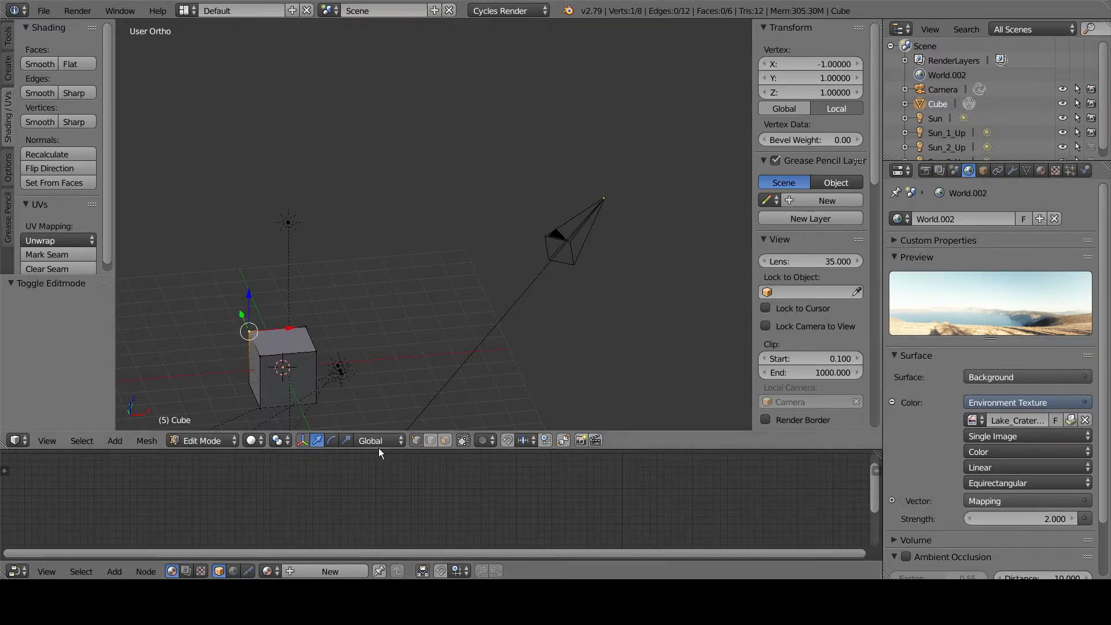
Select individual cube edges one at a time in edge select mode, finishing on the top edge on the positive X side
click(429, 439)
right_click(268, 376)
right_click(280, 350)
right_click(240, 340)
right_click(272, 322)
right_drag(253, 345, 292, 349)
right_click(292, 351)
right_click(315, 337)
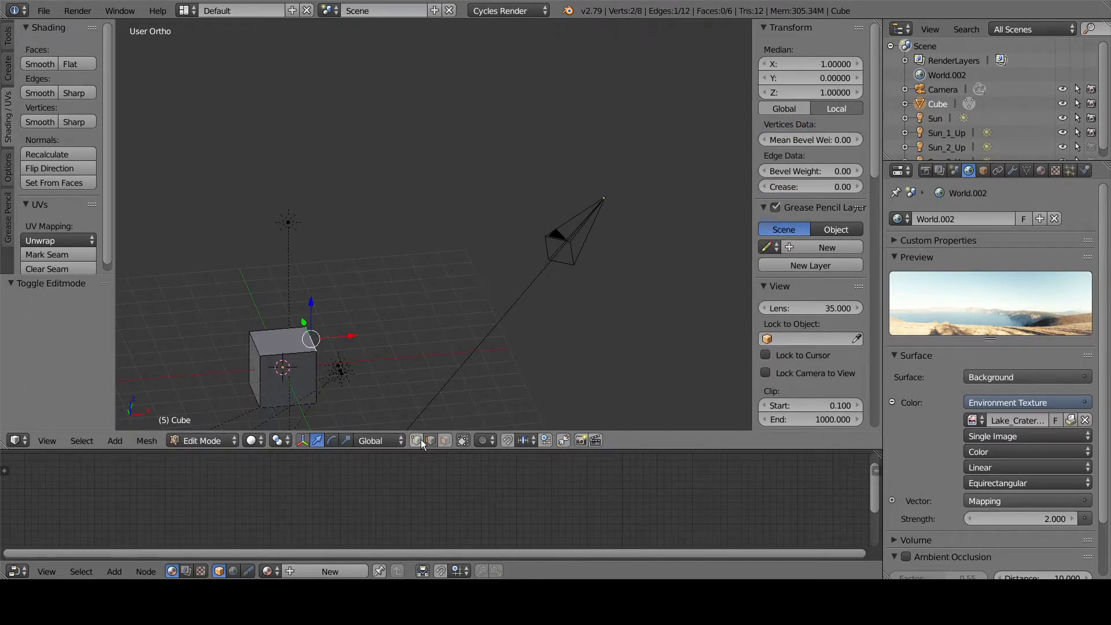
Extrude the cube's top face upward by about 5.29 units, using face select mode
click(443, 441)
right_click(295, 367)
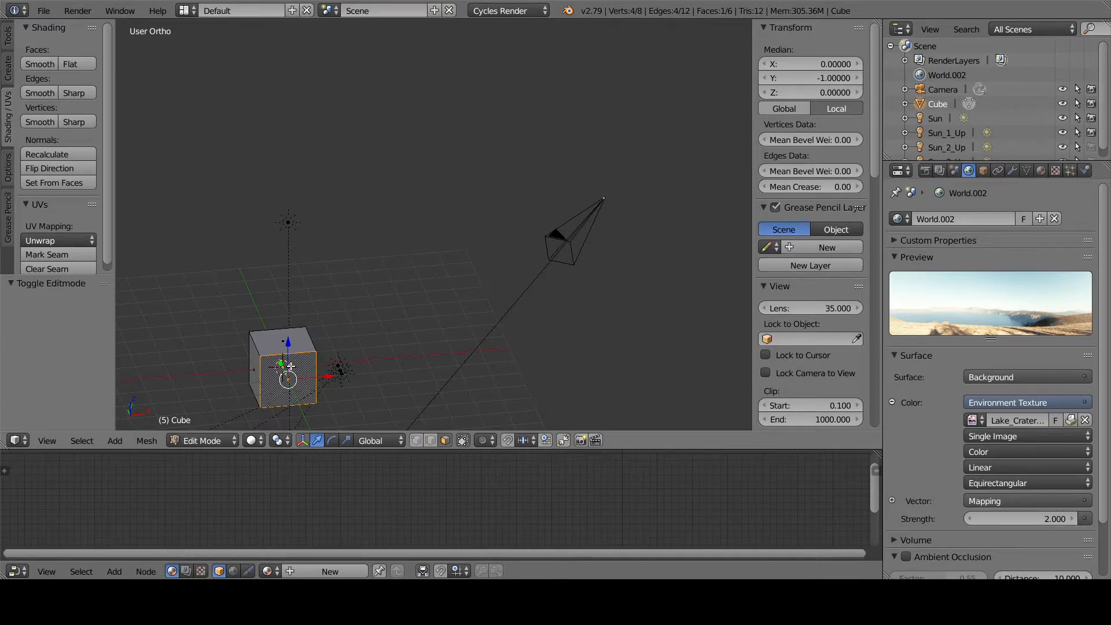
right_click(293, 335)
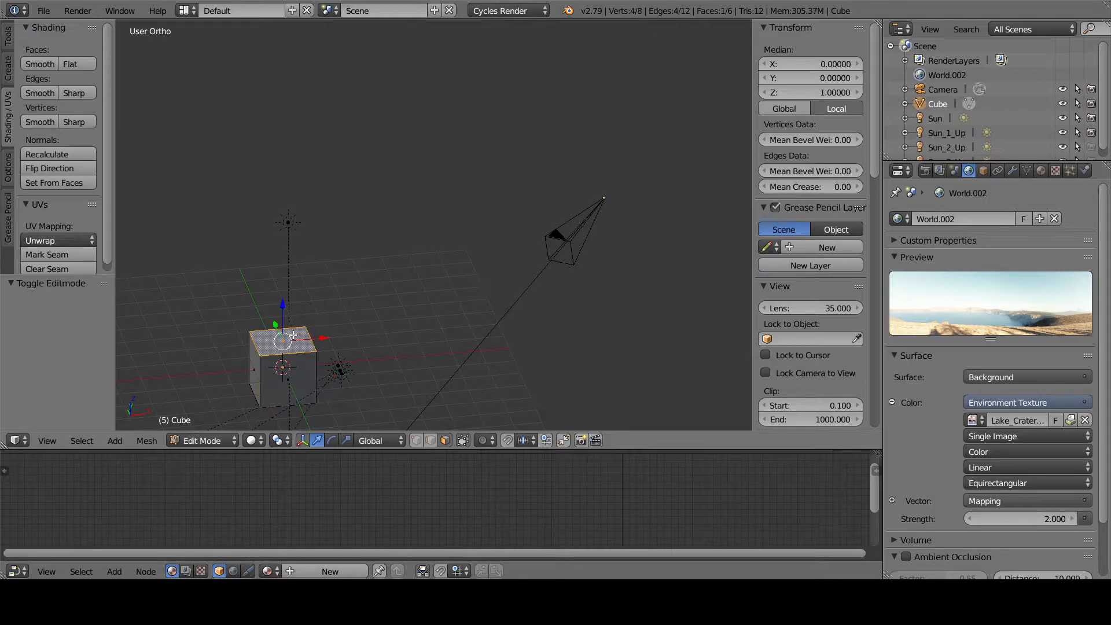
key(e)
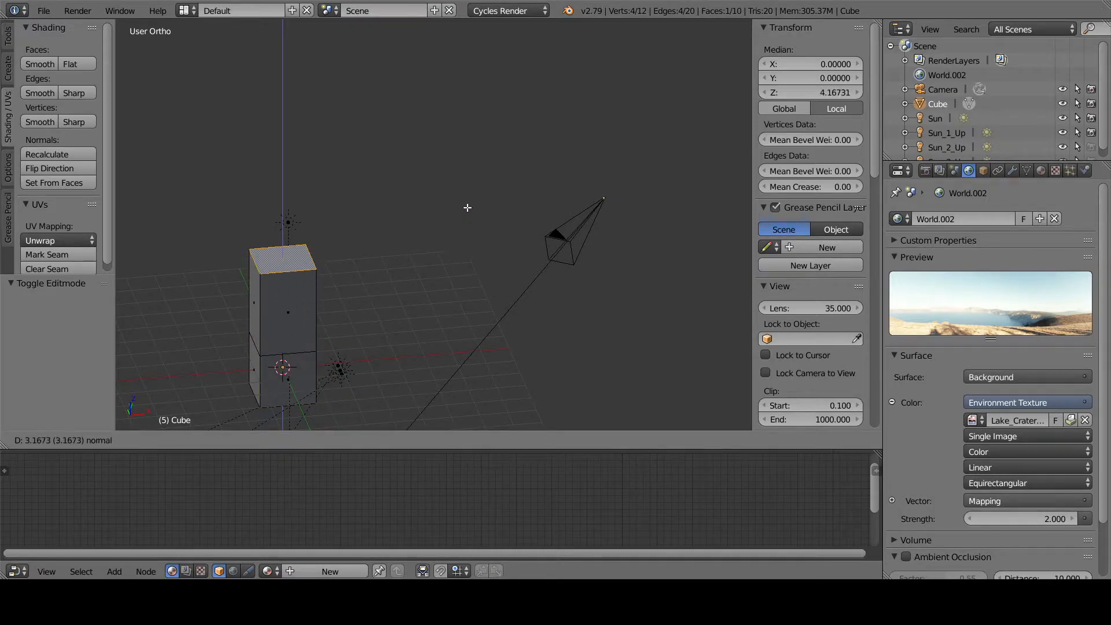
click(474, 155)
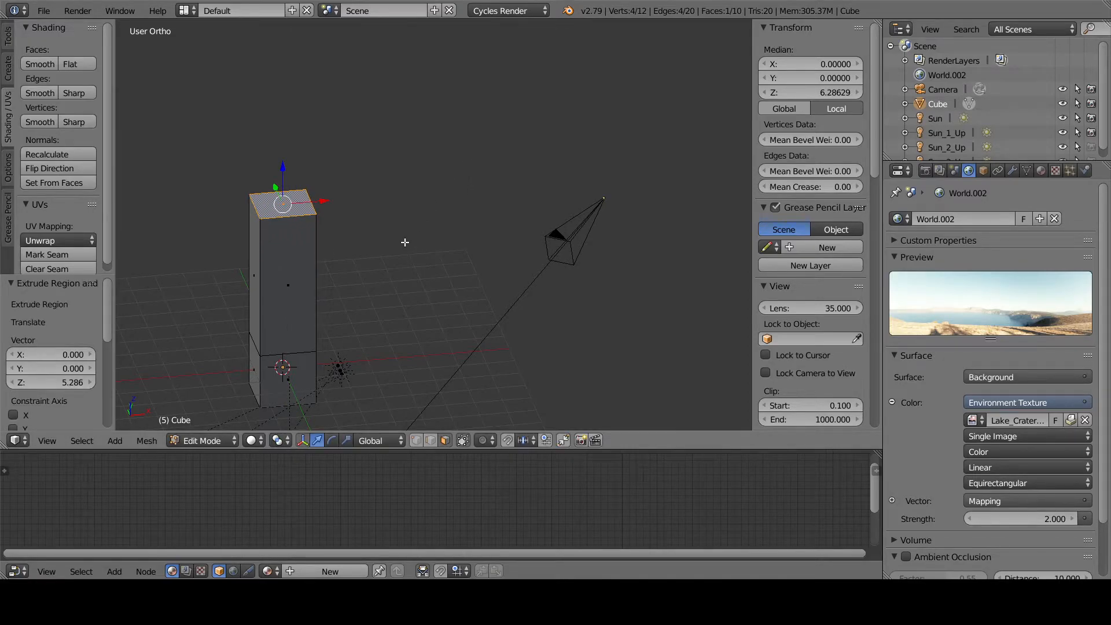
Extrude the column's upper vertical edge at X -1, Y 1 outward by about X -2.438, Y 3.316, Z 0.173, using edge select mode
click(416, 441)
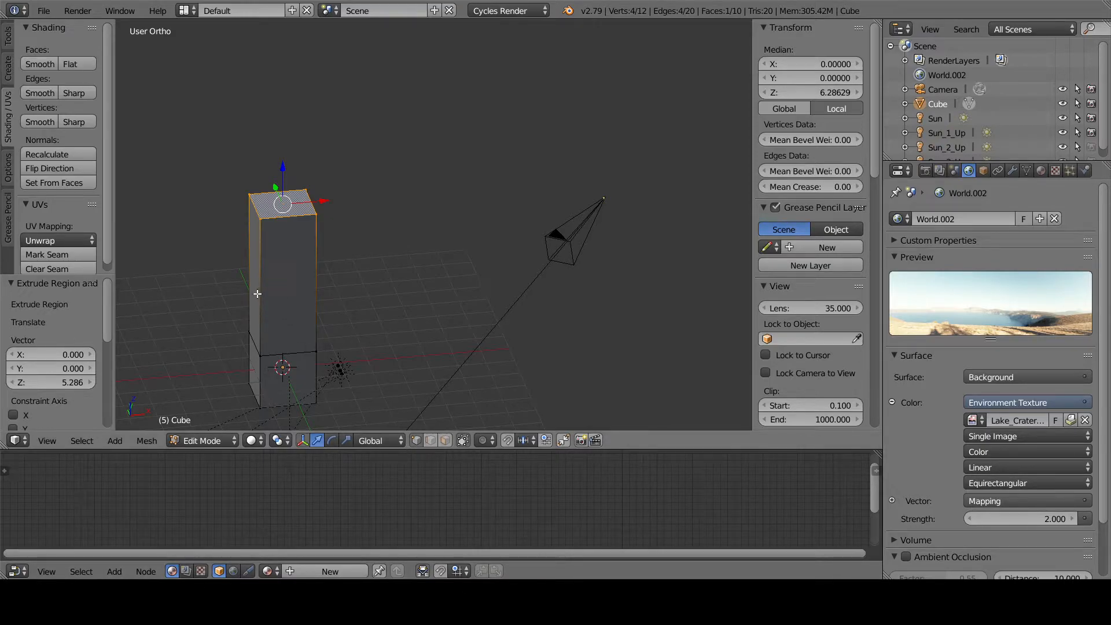
click(430, 441)
right_click(261, 280)
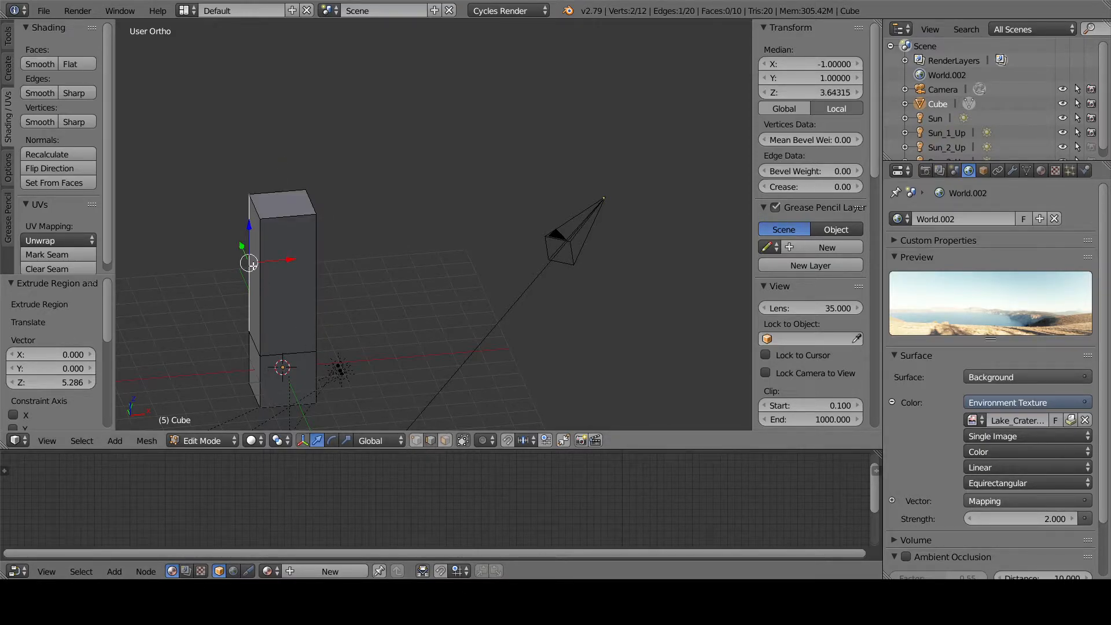
middle_drag(280, 314, 345, 303)
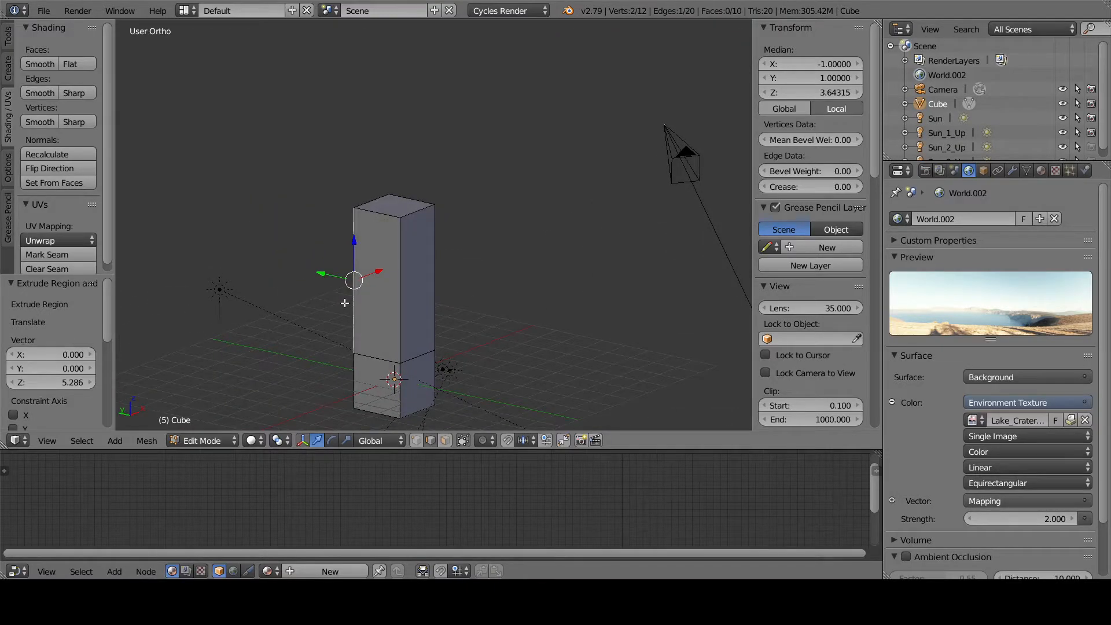
key(e)
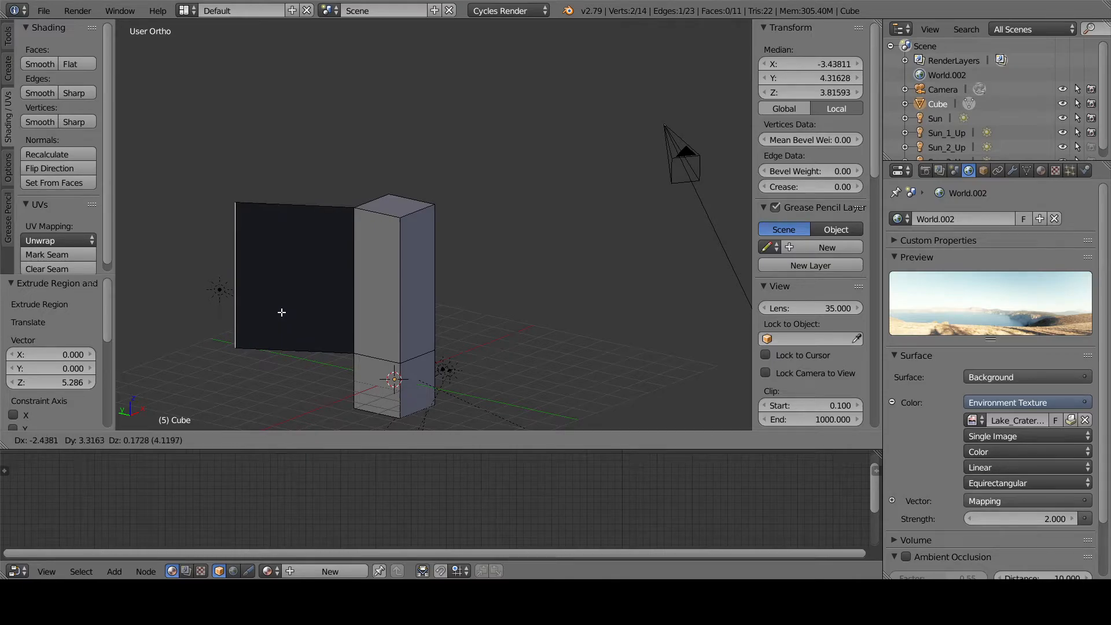
click(282, 312)
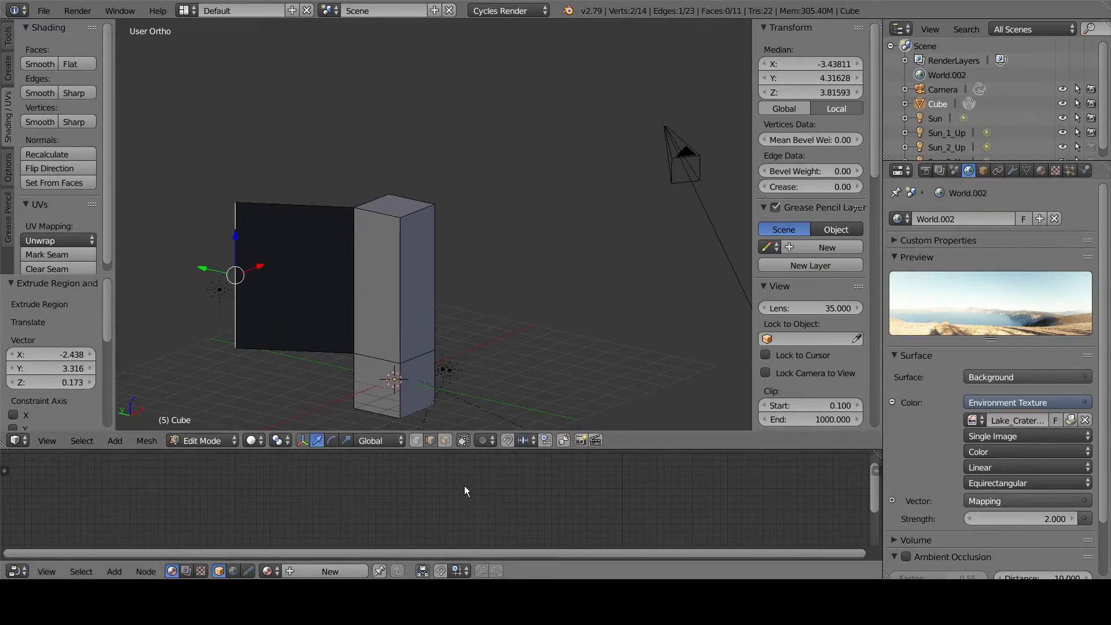
Extrude the flap's upper outer vertex upward by about X 0.724, Y 0.572, Z 3.014, using vertex select mode
right_click(235, 202)
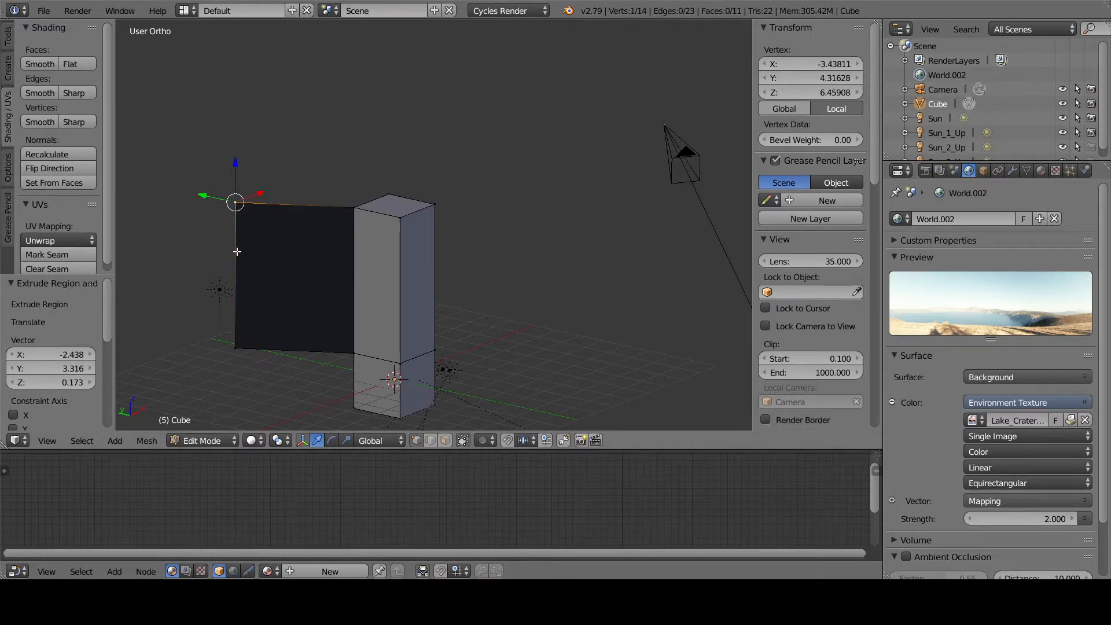
key(e)
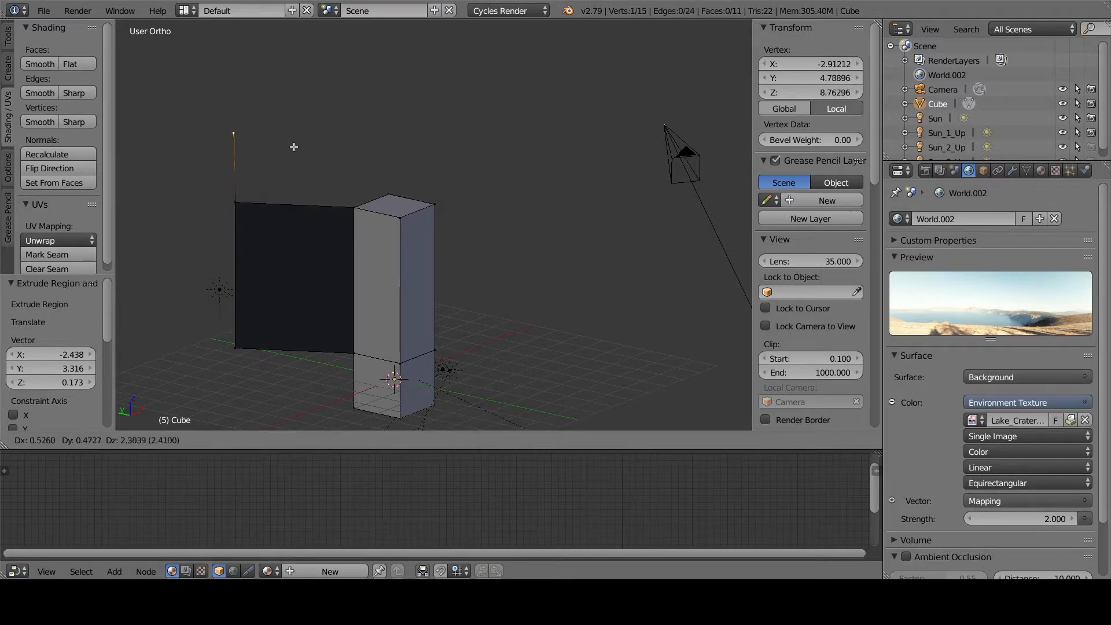
click(280, 142)
middle_drag(355, 194, 248, 228)
shift+middle_drag(339, 185, 430, 321)
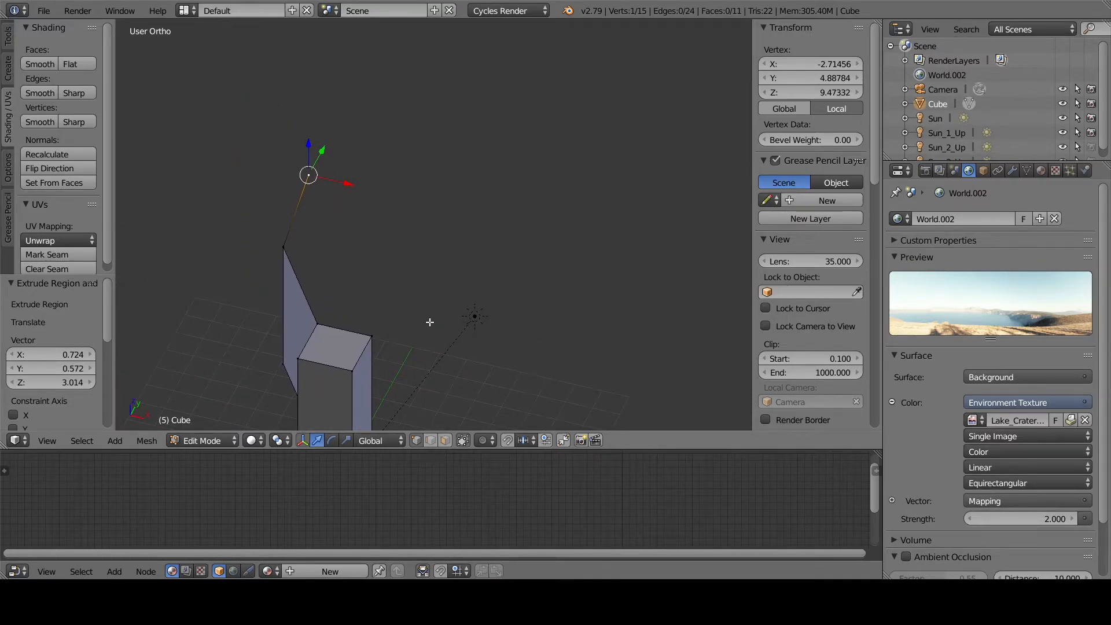
Select the extruded tip vertex, the flap's upper outer corner and the two top corners of the column's back edge together
shift+click(317, 325)
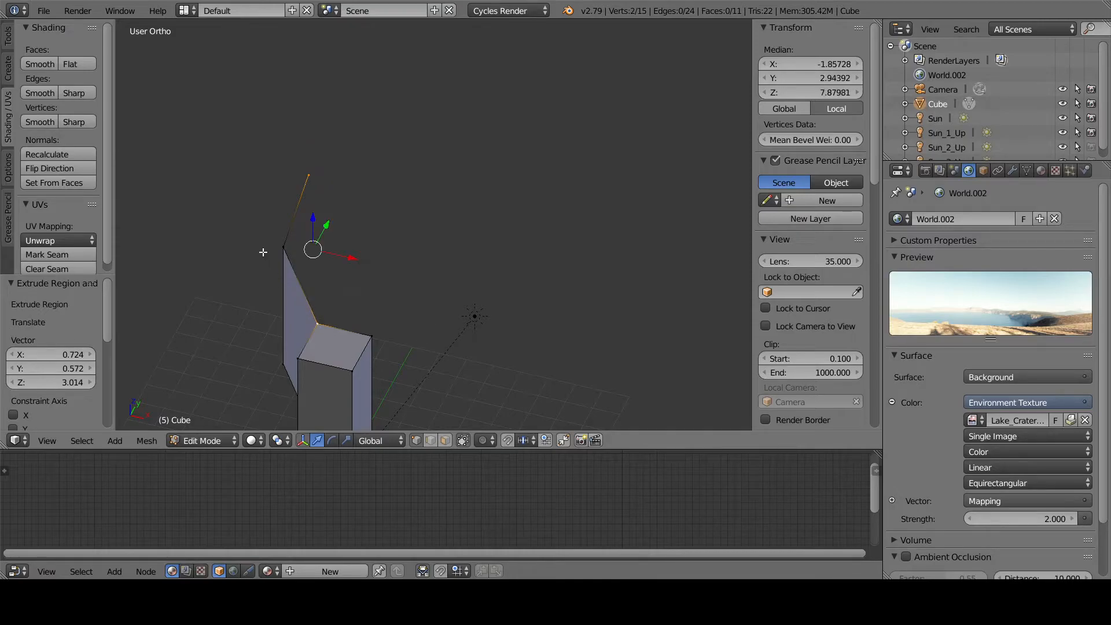
shift+click(283, 248)
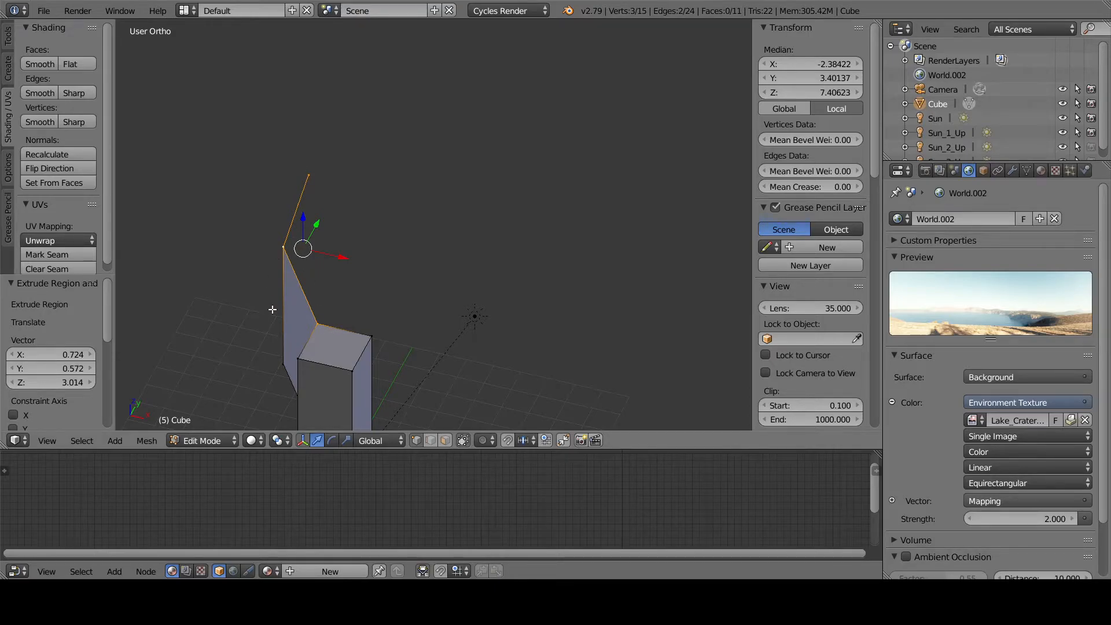
shift+right_click(387, 343)
middle_drag(387, 344, 451, 282)
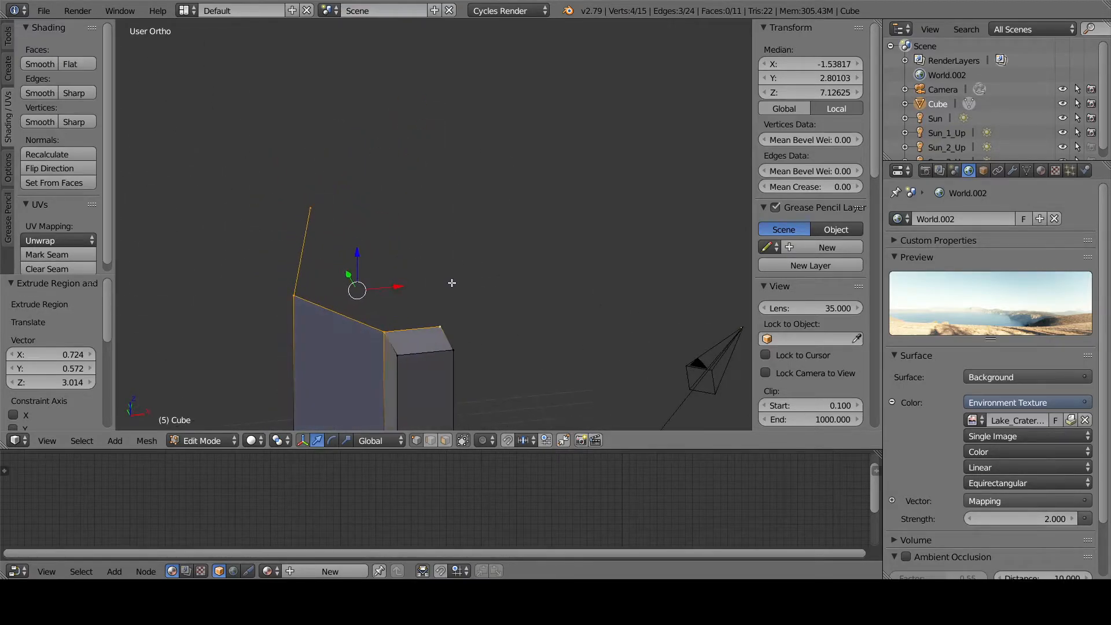
right_click(317, 209)
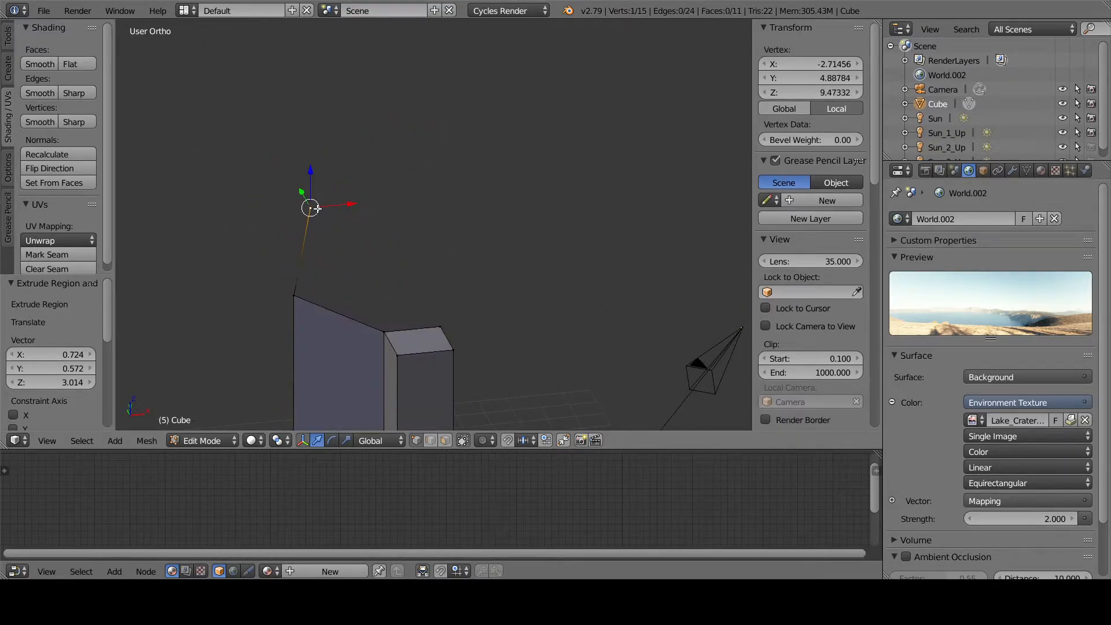
shift+right_click(293, 296)
shift+right_click(384, 332)
shift+right_click(438, 326)
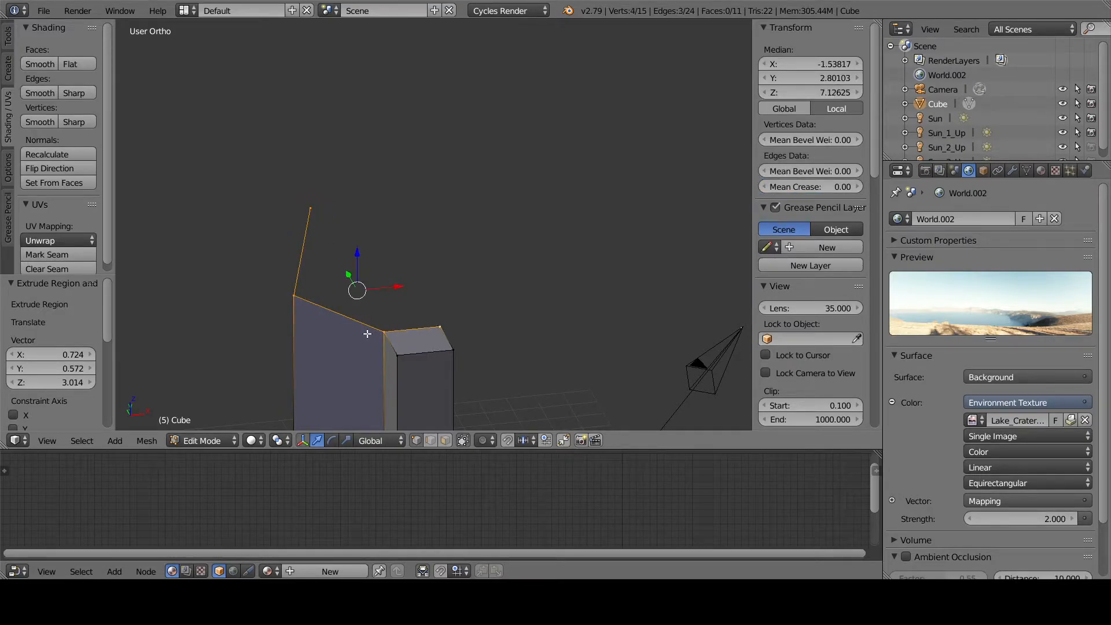
Fill a face between the tip vertex, the flap's upper outer corner and the two top corners of the column's back edge
right_click(300, 205)
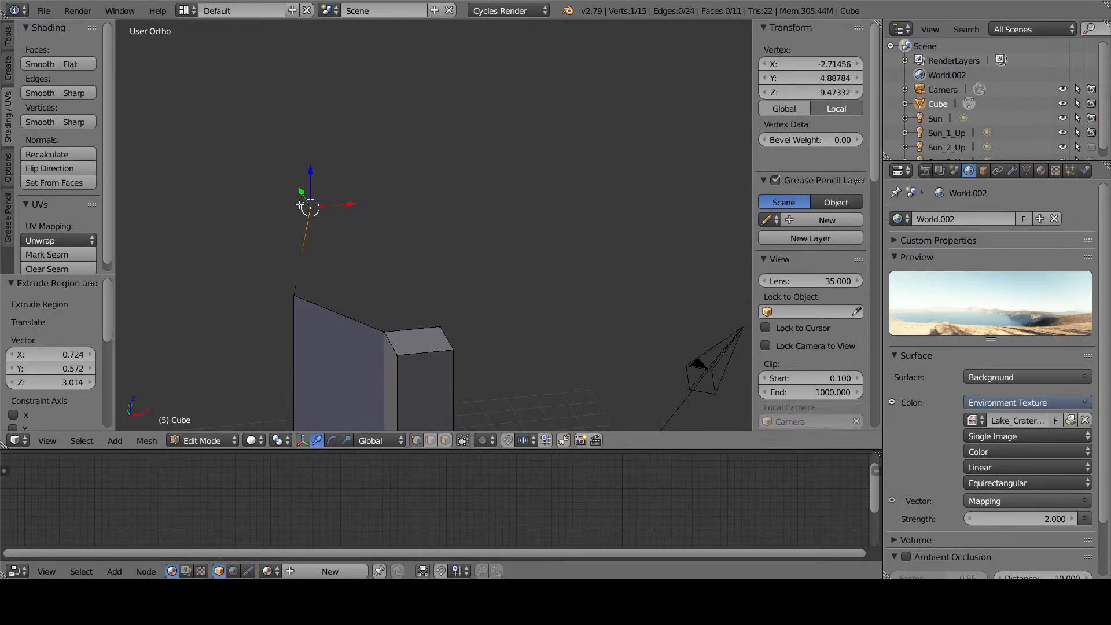
shift+right_click(293, 296)
shift+right_click(384, 332)
shift+right_click(440, 326)
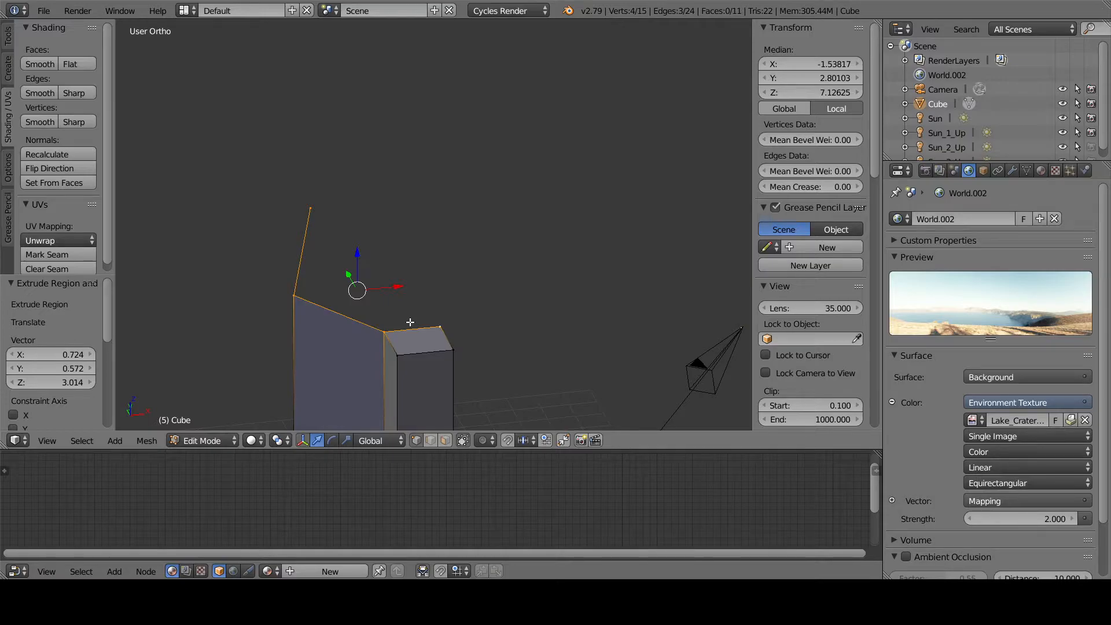
middle_drag(419, 314, 386, 343)
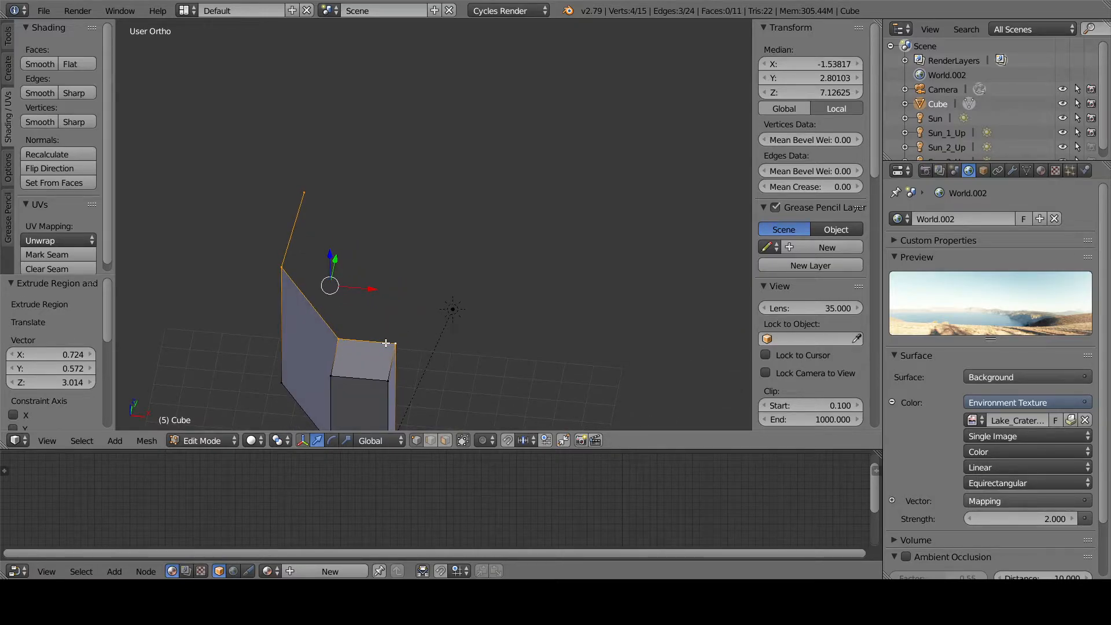
key(f)
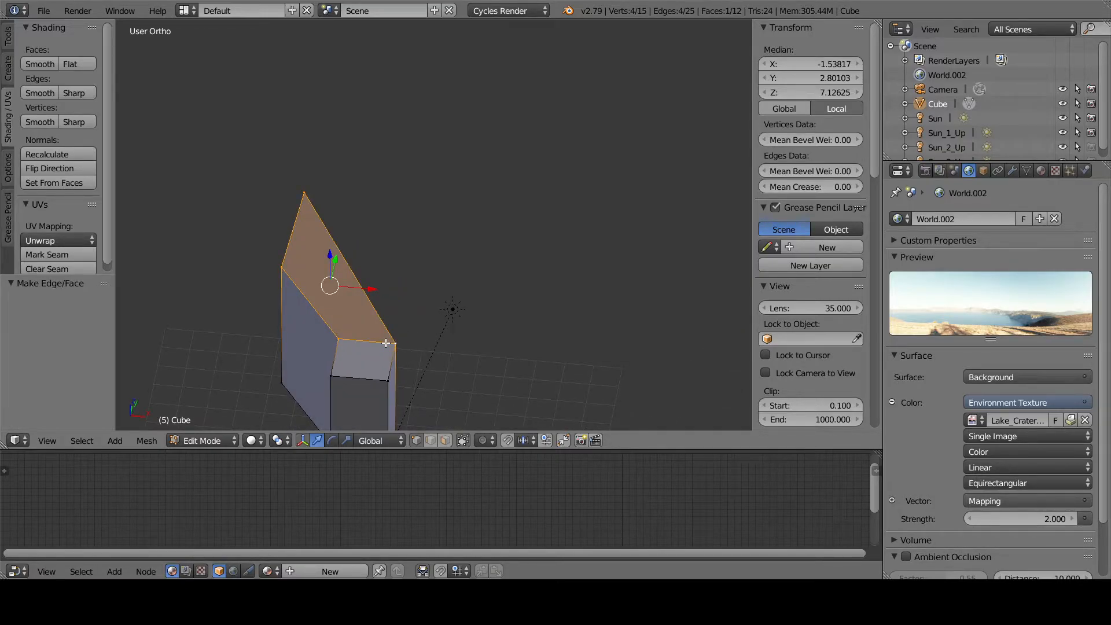
Split the new face with Connect Vertices between its tip vertex and the column corner where the flap attaches
middle_drag(359, 274, 133, 230)
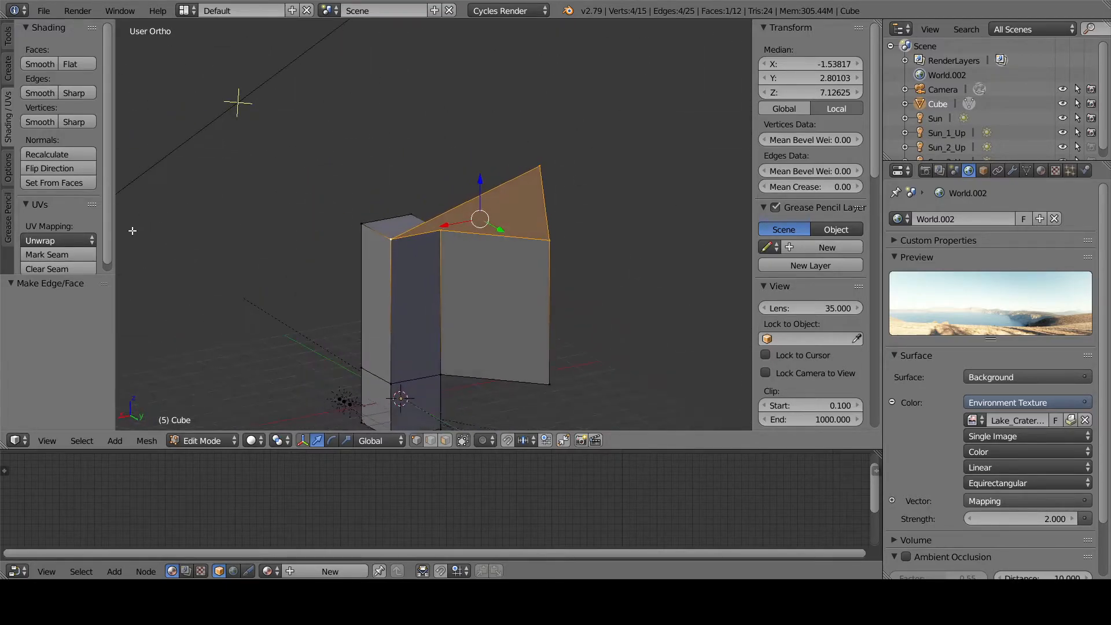
middle_drag(276, 311, 510, 274)
middle_drag(479, 223, 444, 216)
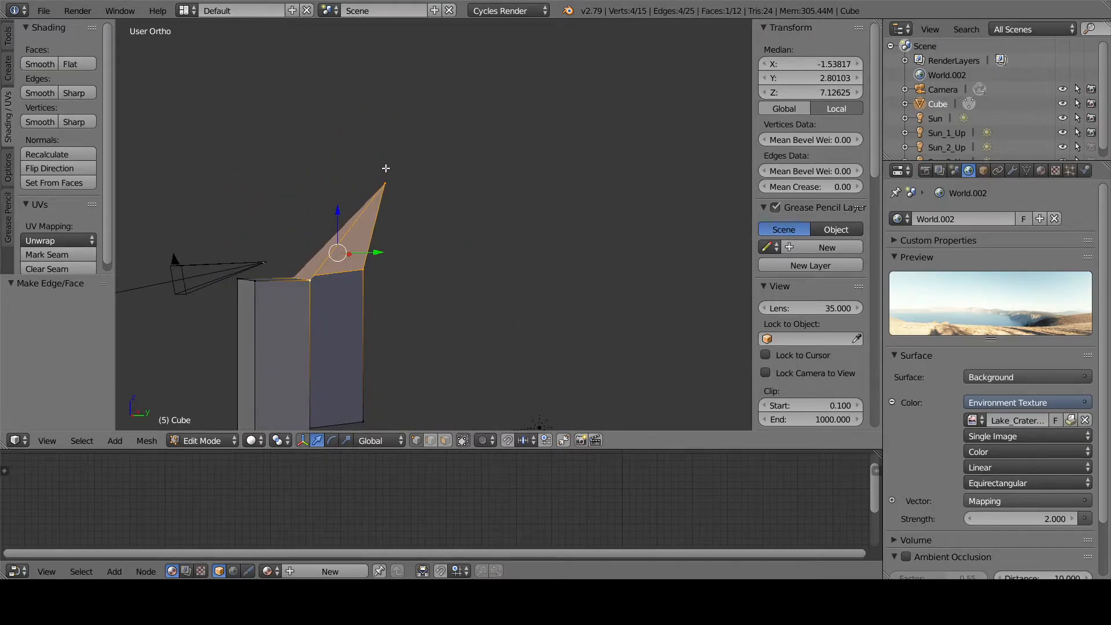
middle_drag(432, 225, 350, 204)
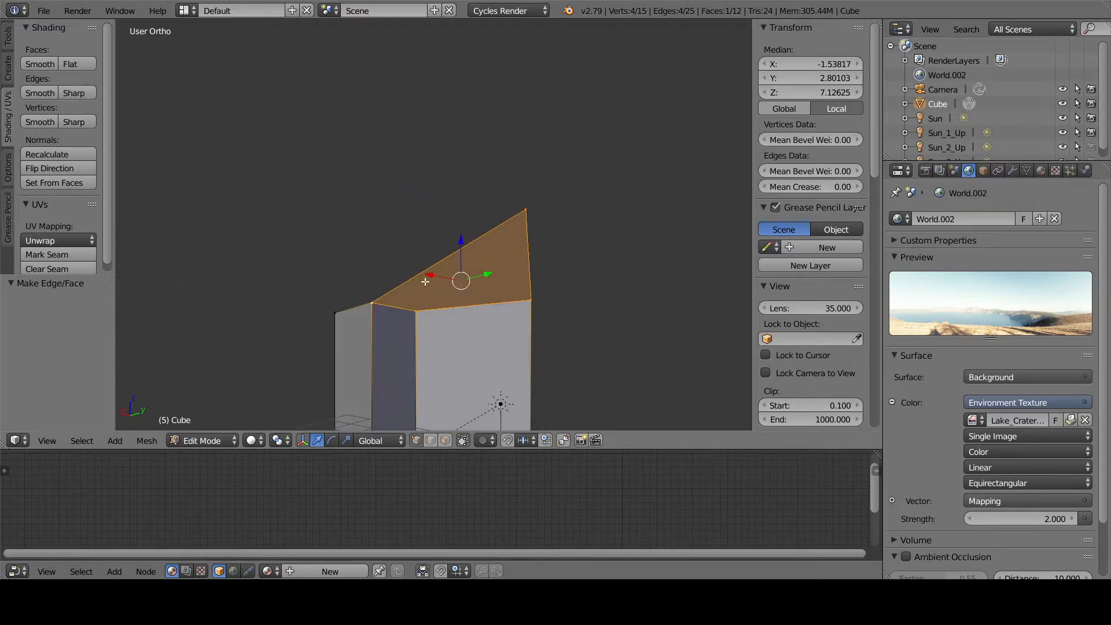
middle_drag(532, 240, 485, 216)
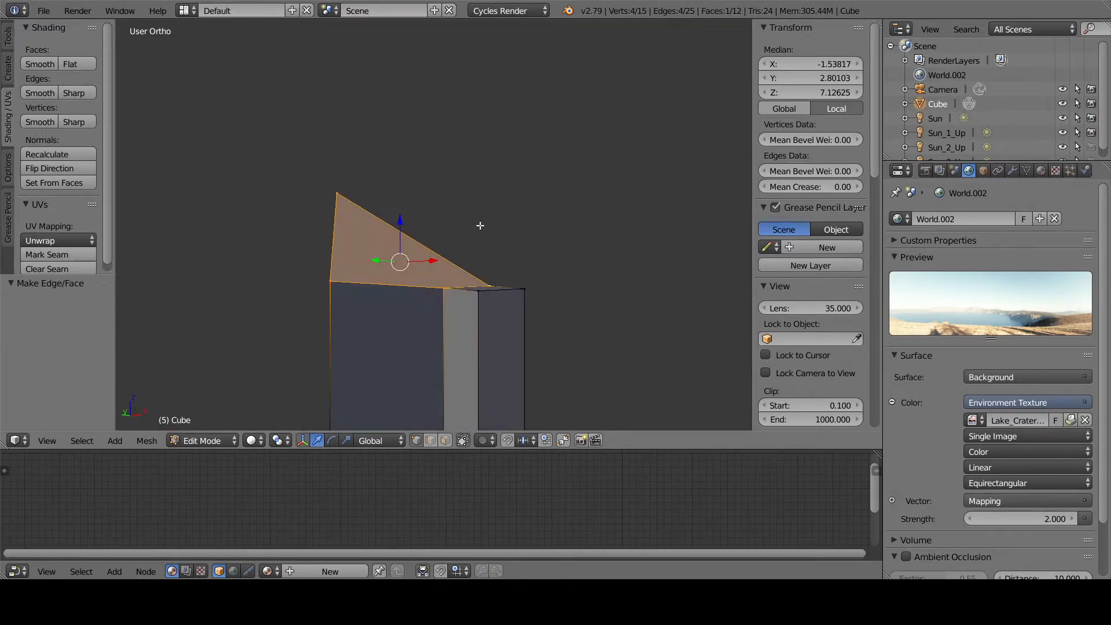
middle_drag(316, 209, 344, 254)
right_click(344, 254)
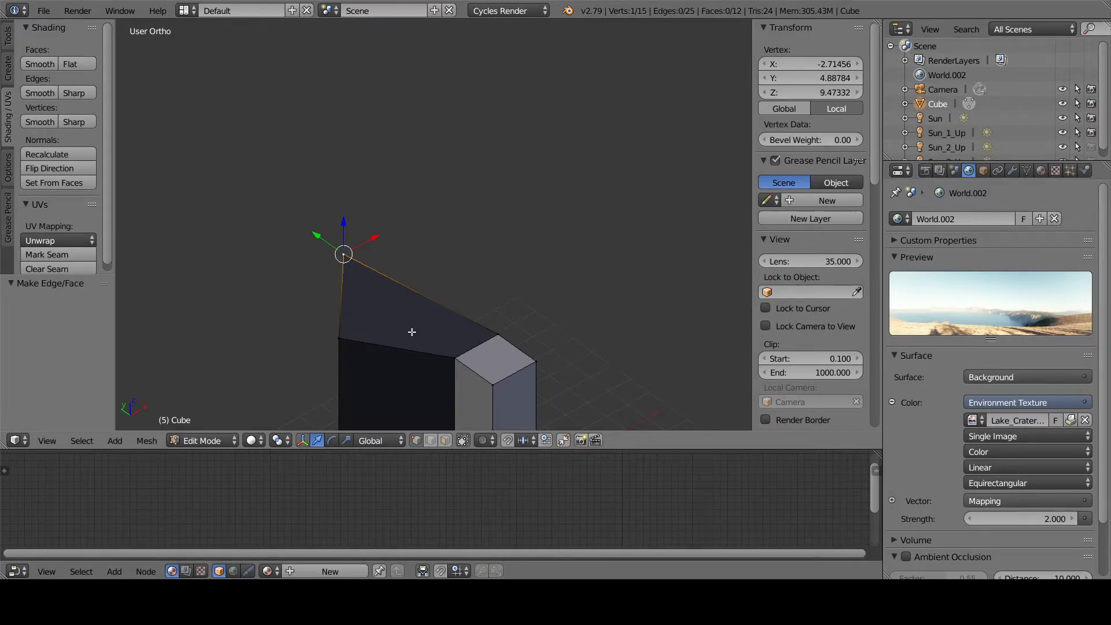
middle_drag(609, 304, 356, 331)
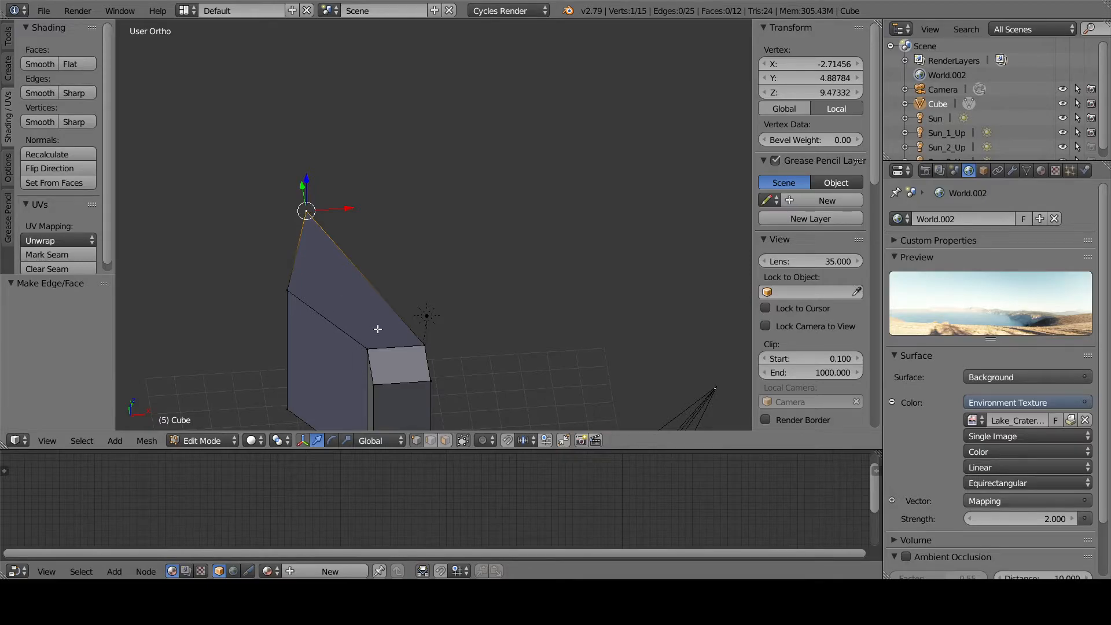
shift+right_click(371, 350)
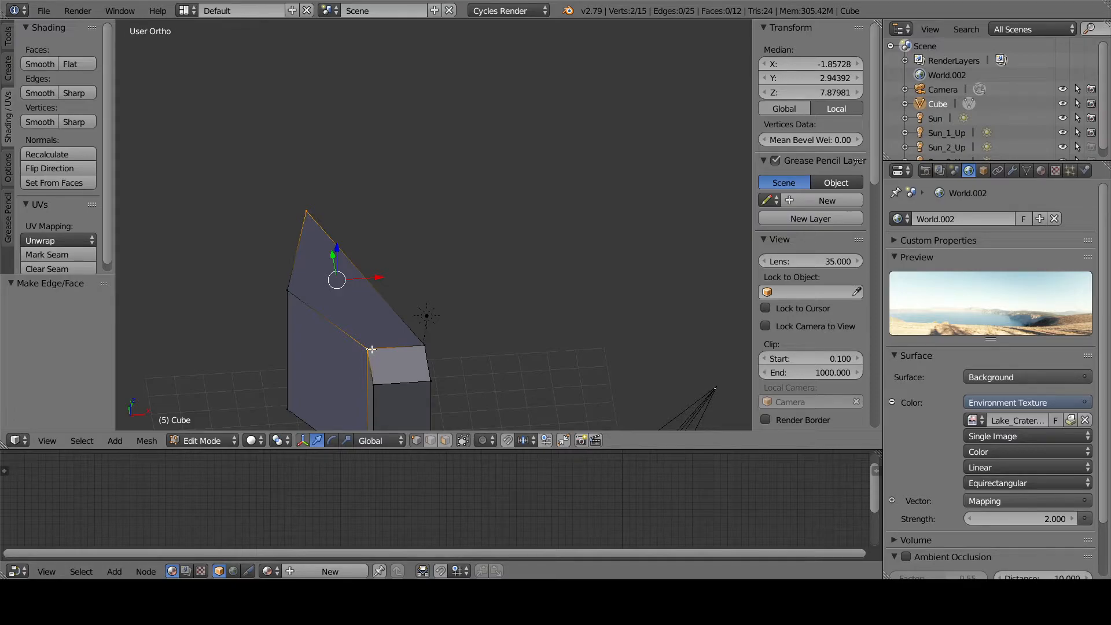
key(ctrl+v)
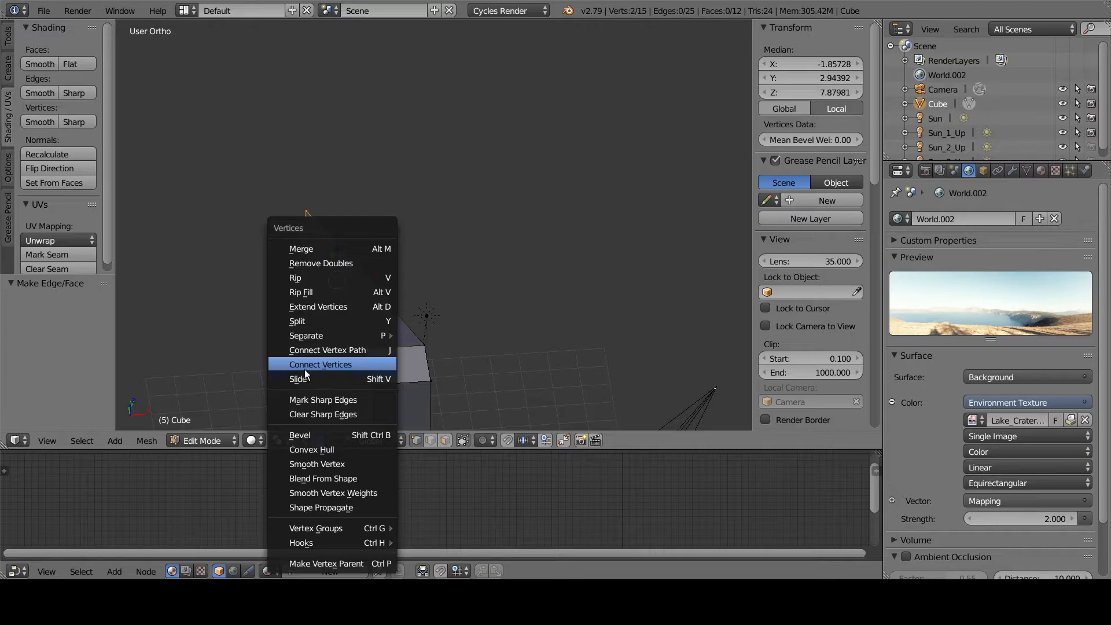
click(334, 363)
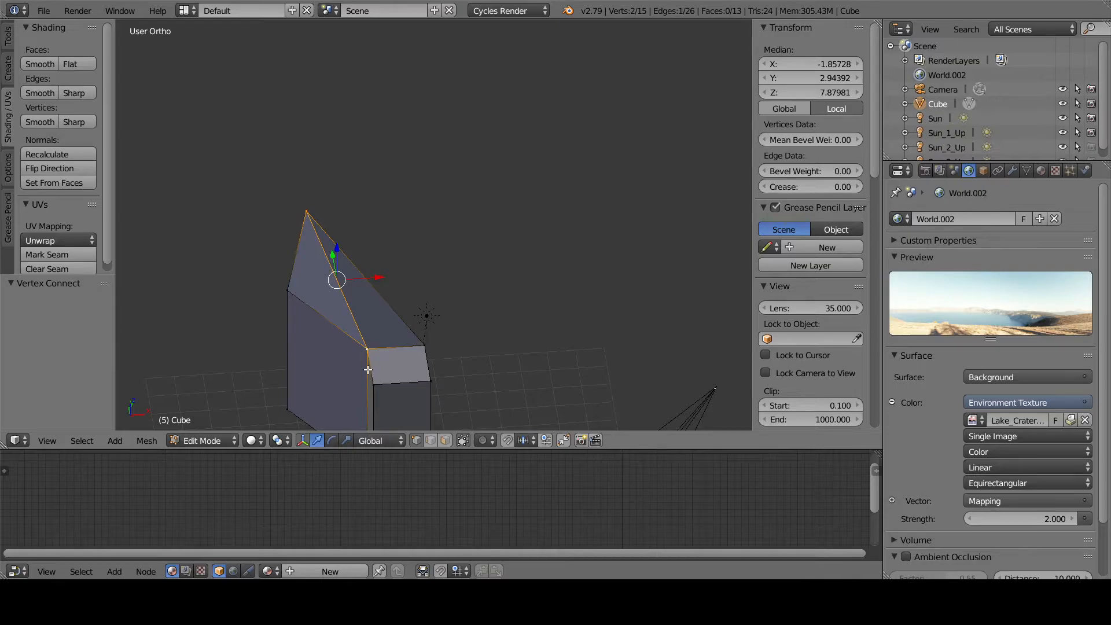
Add a single loop cut running vertically around the column and across its top, centred at Y 0
middle_drag(504, 284, 437, 259)
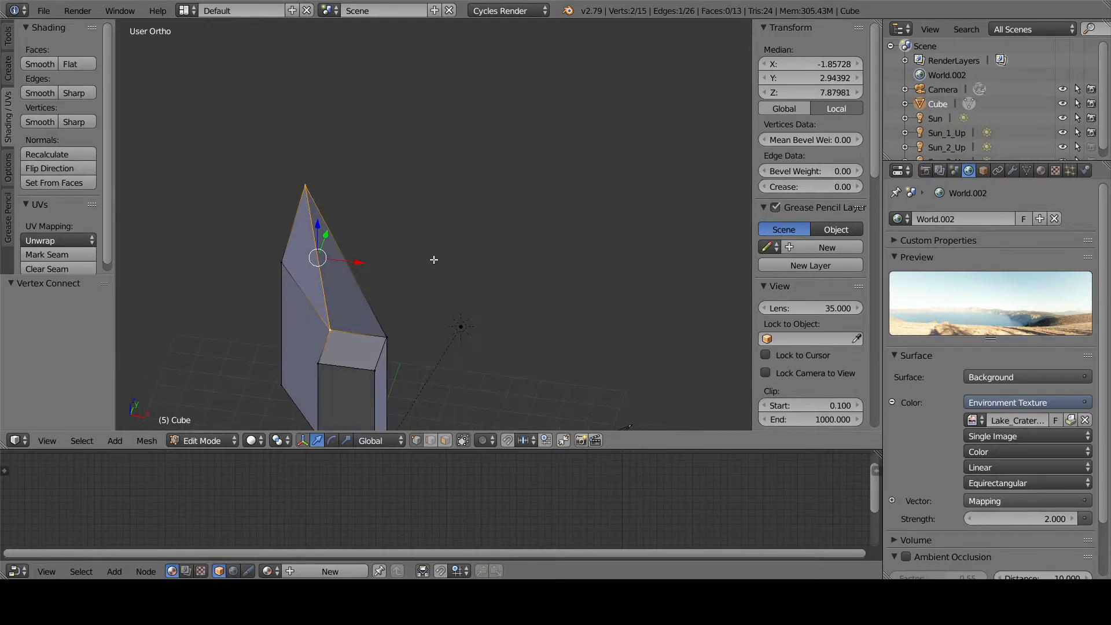
middle_drag(366, 336, 274, 297)
middle_drag(361, 270, 383, 199)
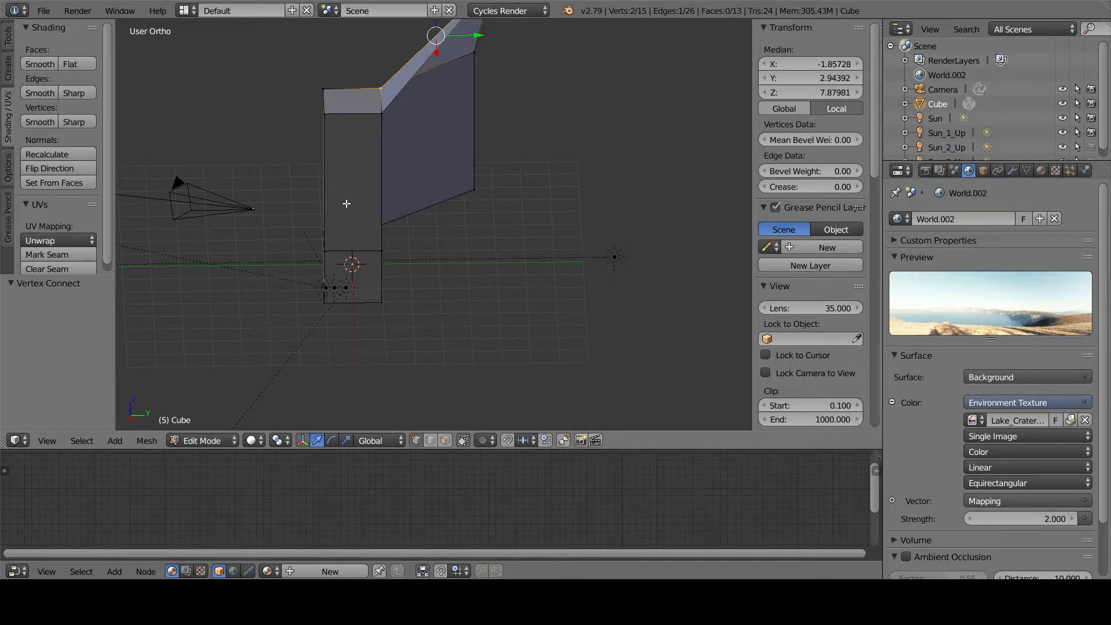
middle_drag(335, 203, 528, 193)
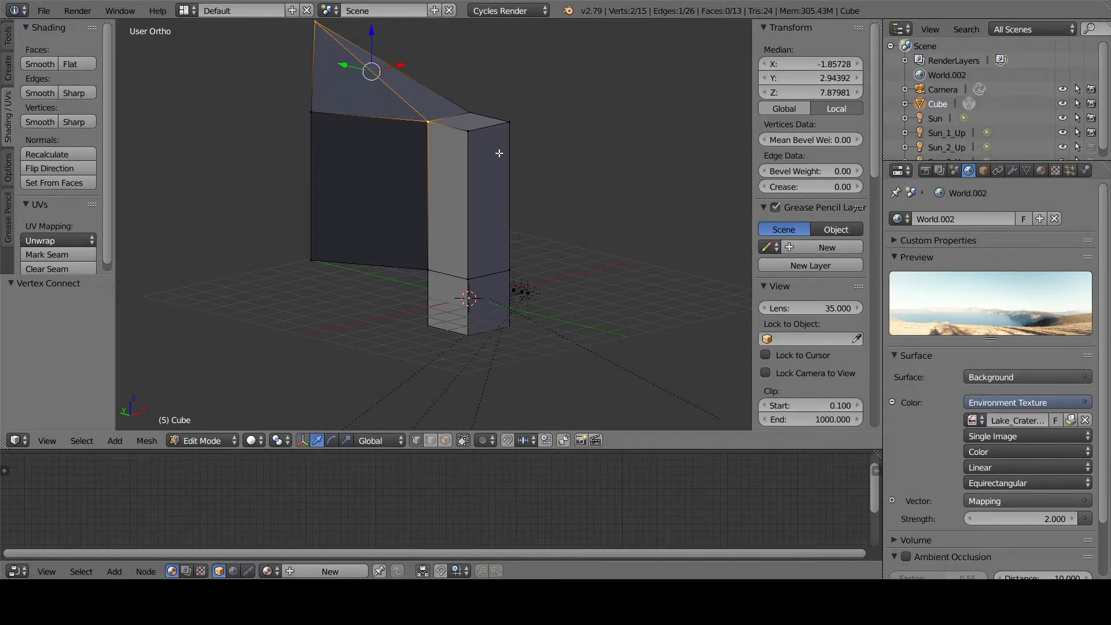
middle_drag(495, 154, 518, 166)
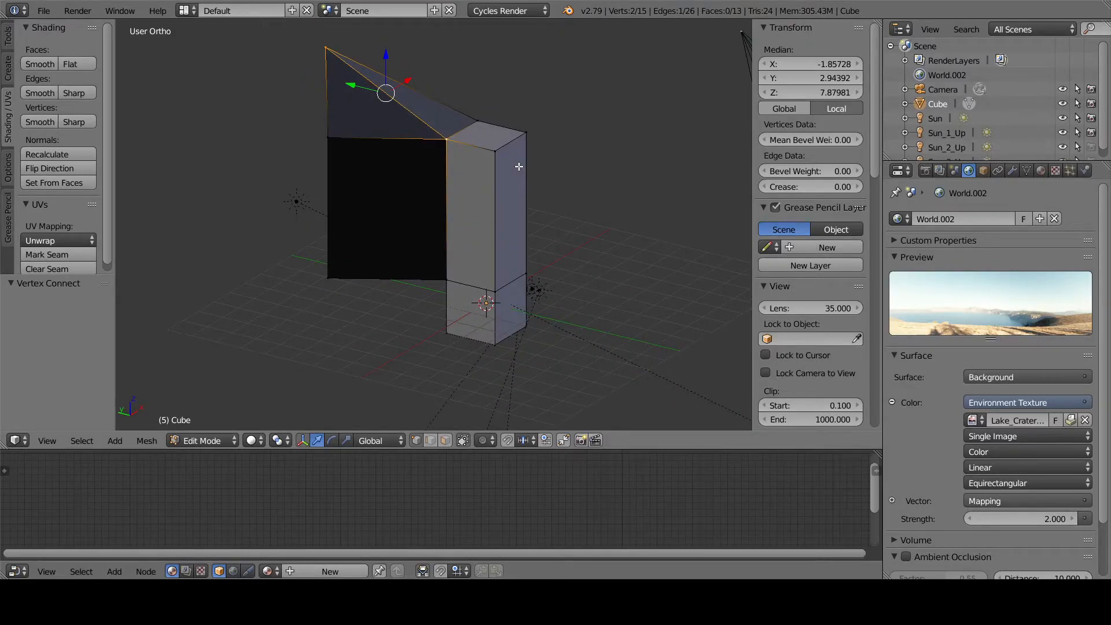
key(ctrl+r)
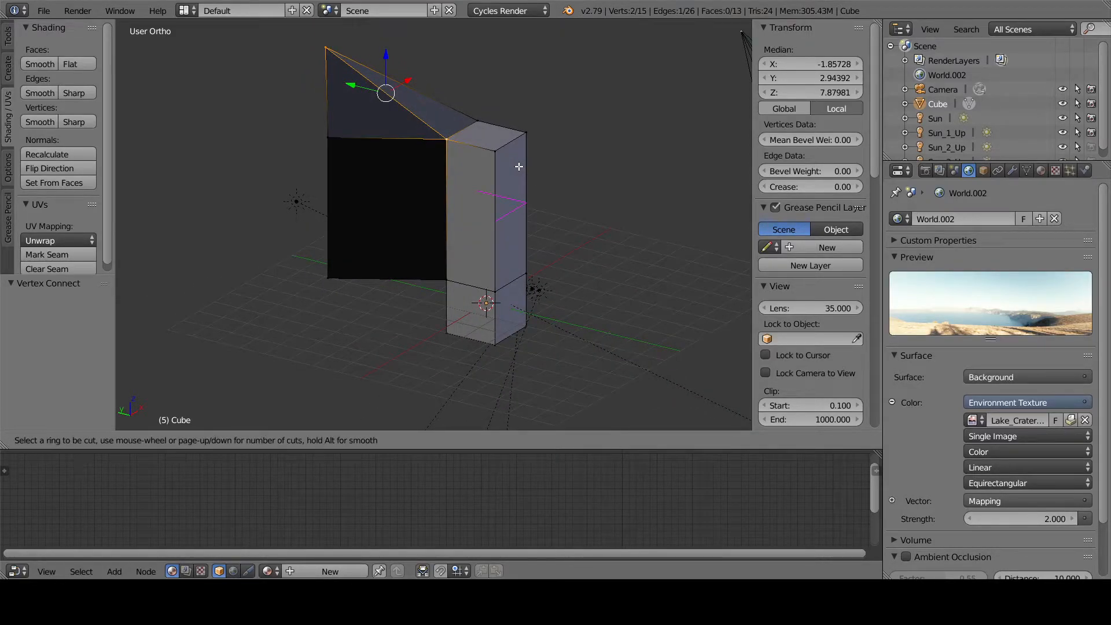
click(480, 156)
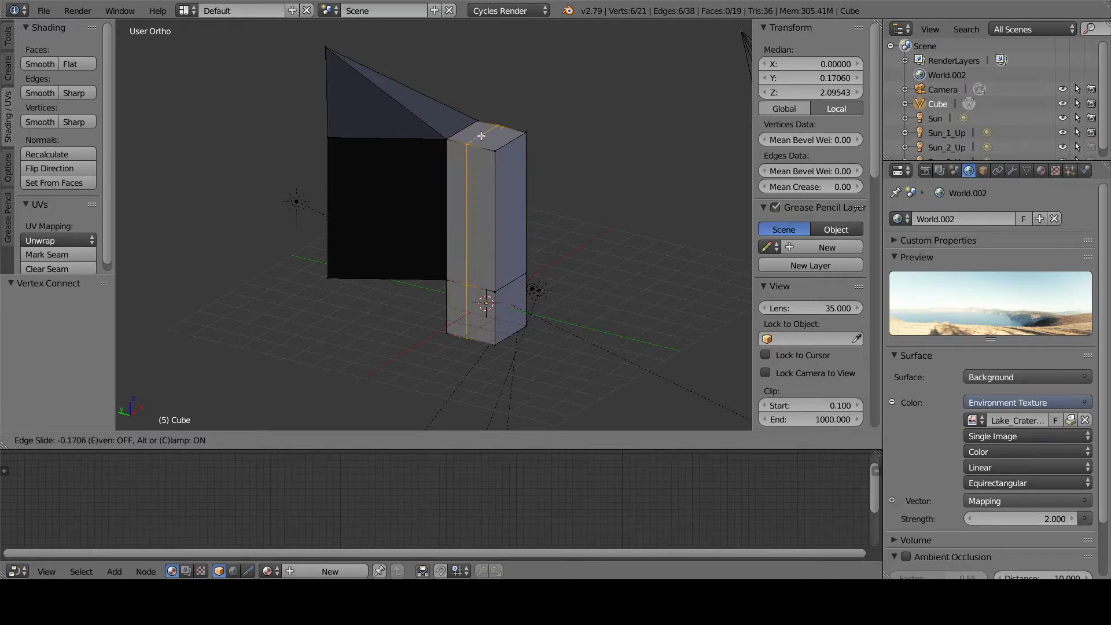
right_click(502, 85)
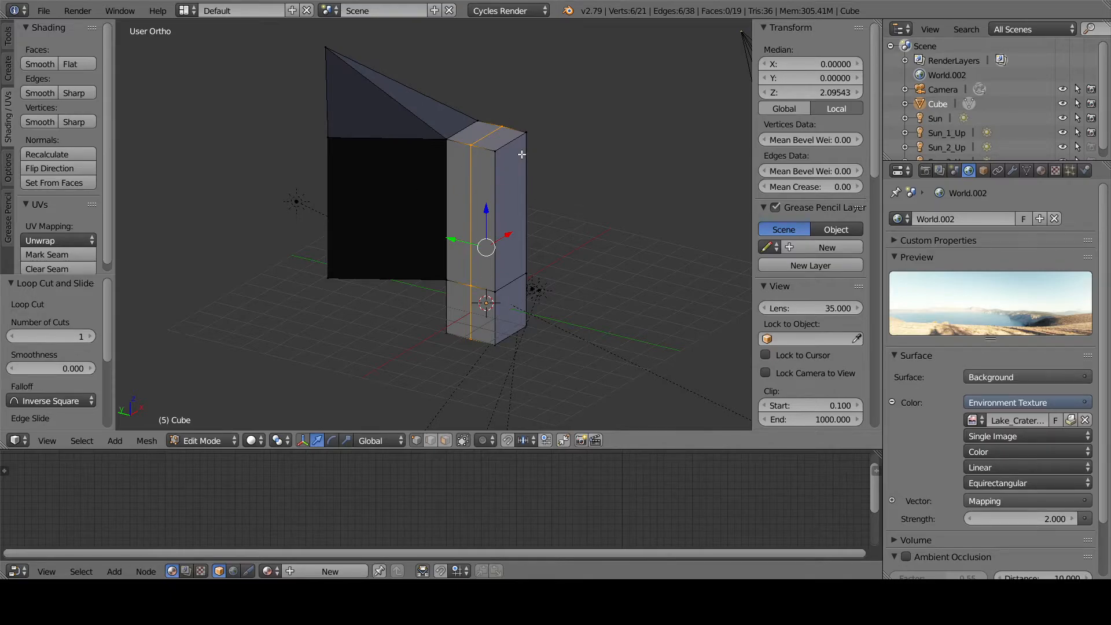
Move the new edge loop along the Y axis by about -0.064
key(g)
key(y)
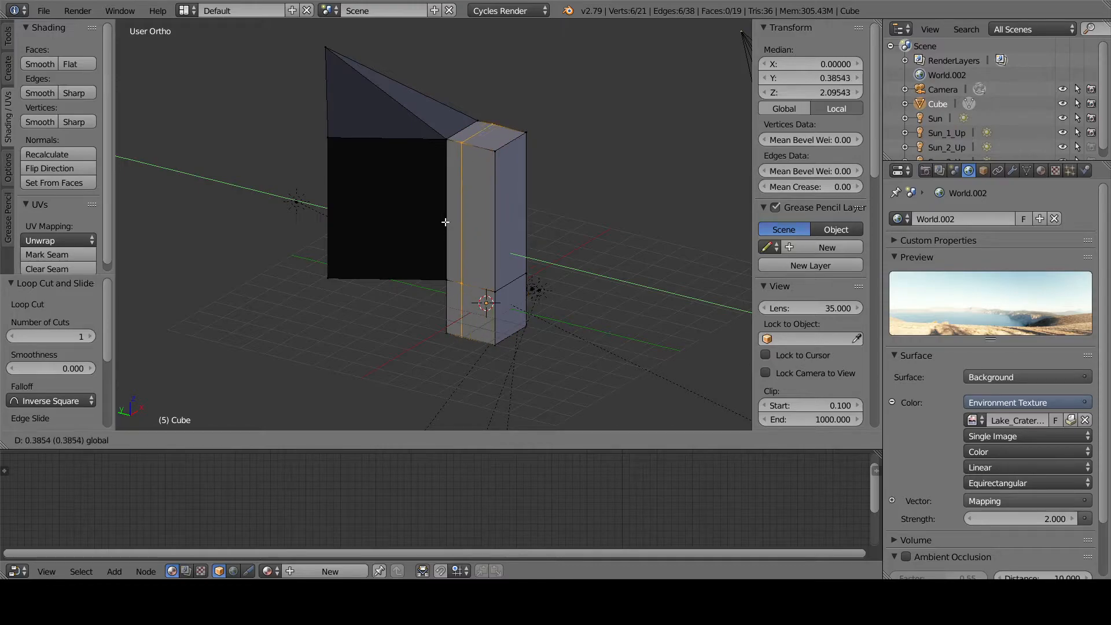
click(458, 225)
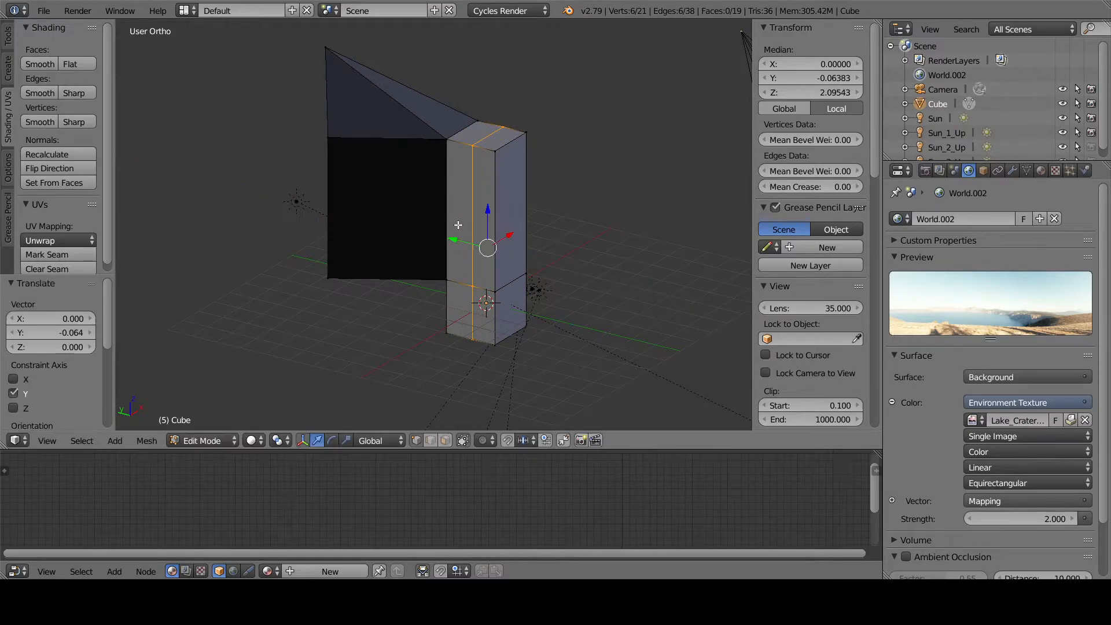
Add a single vertical loop cut through the flap's rectangular face and slide it towards the column
middle_drag(424, 151, 409, 114)
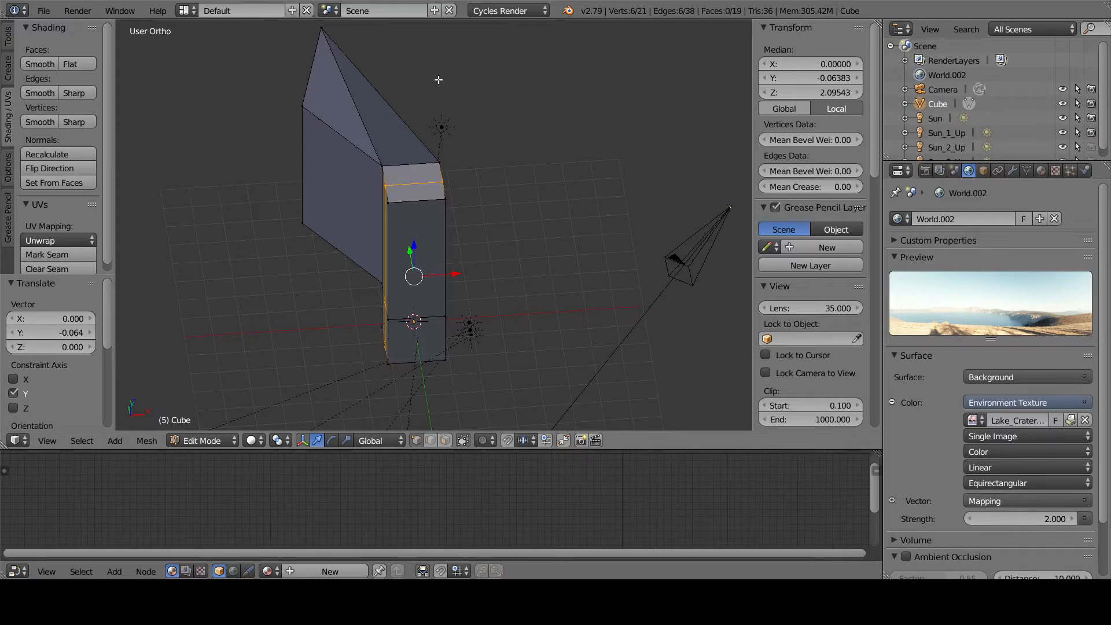
middle_drag(364, 116, 391, 115)
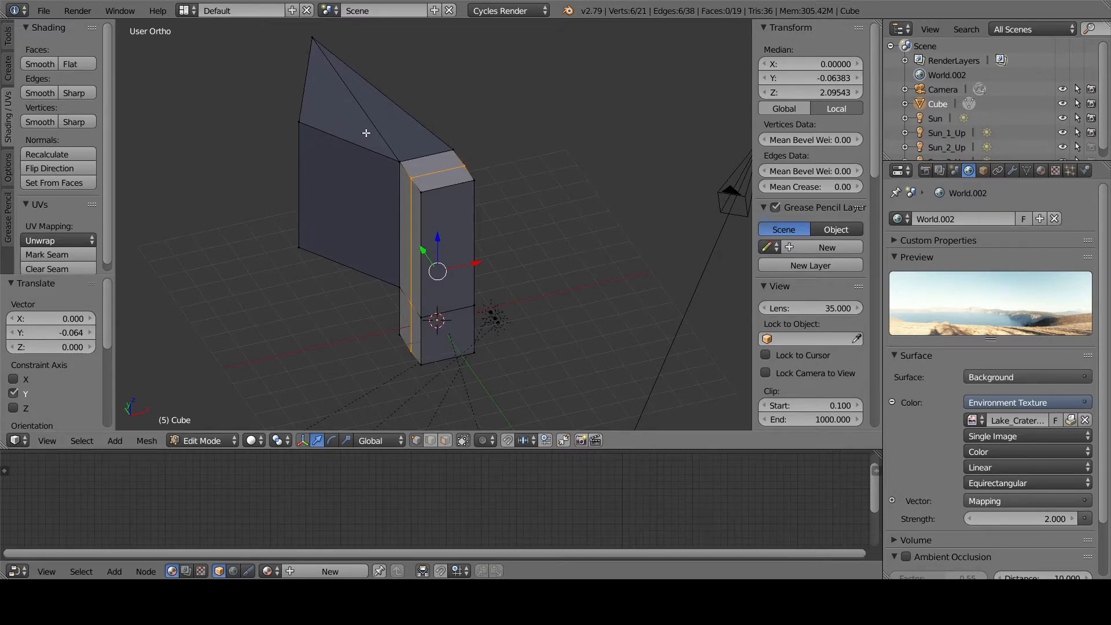
key(ctrl+r)
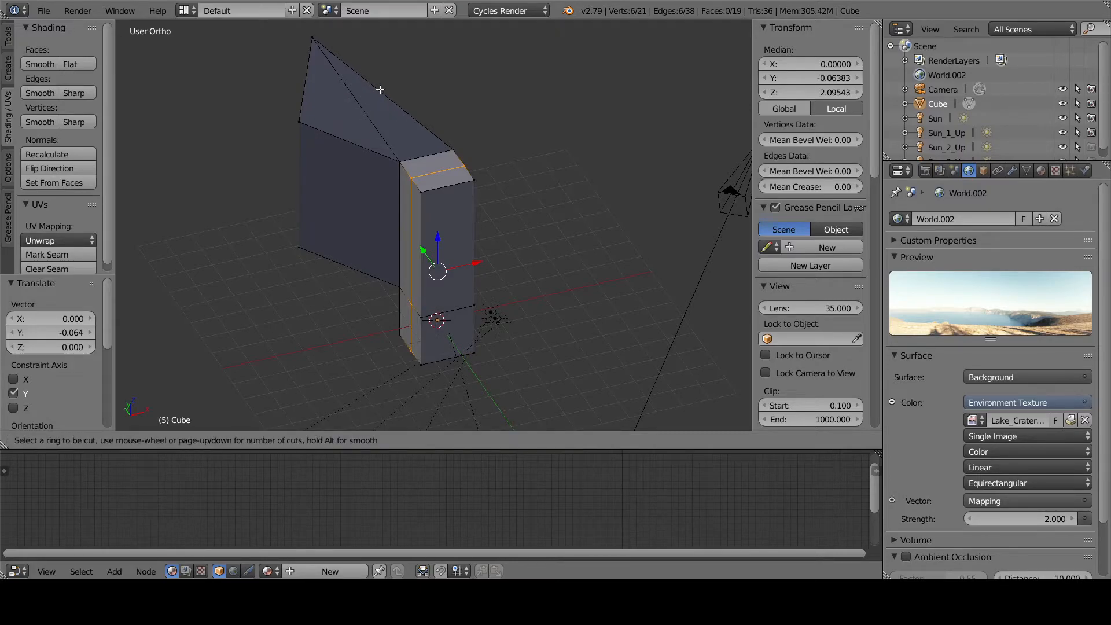
click(346, 164)
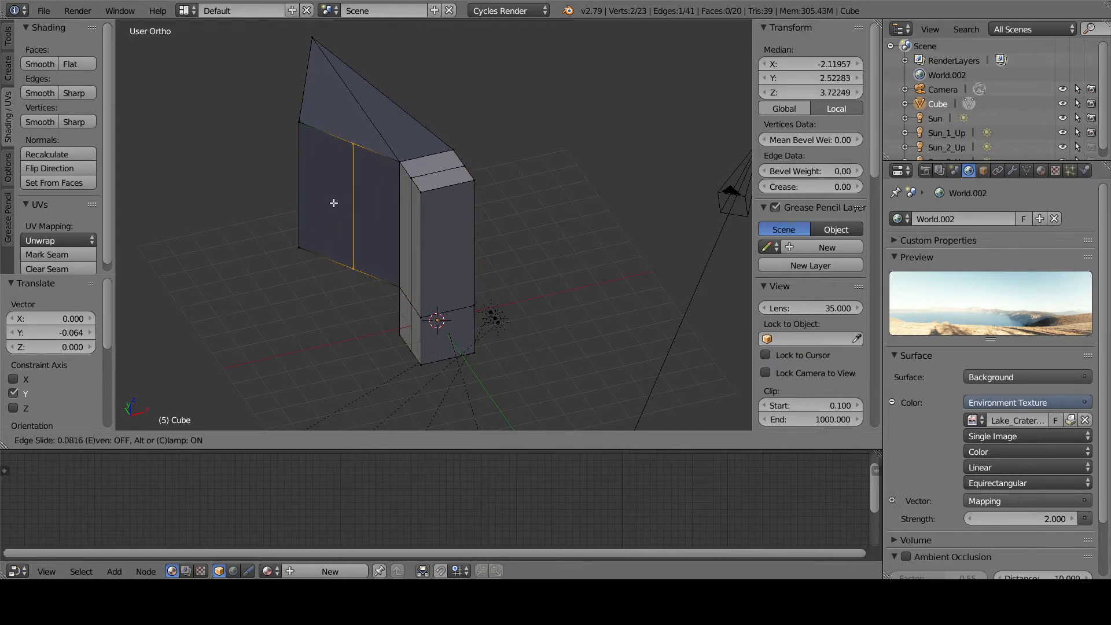
click(354, 219)
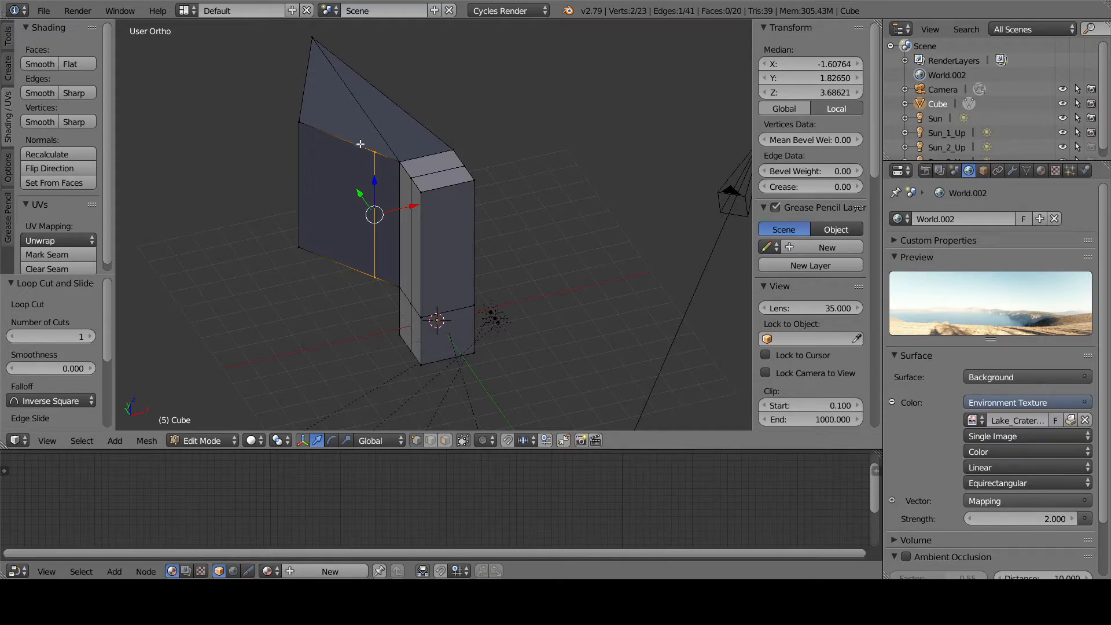
Add a second loop cut through the flap and up into the triangle above it, slid close to the first cut
key(ctrl+r)
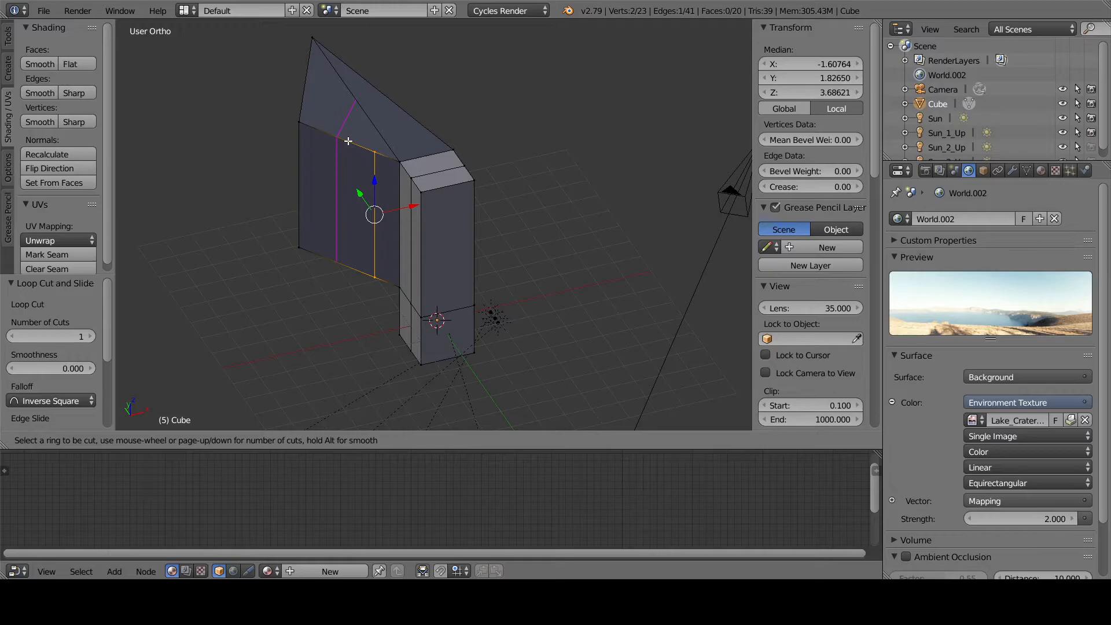
click(348, 140)
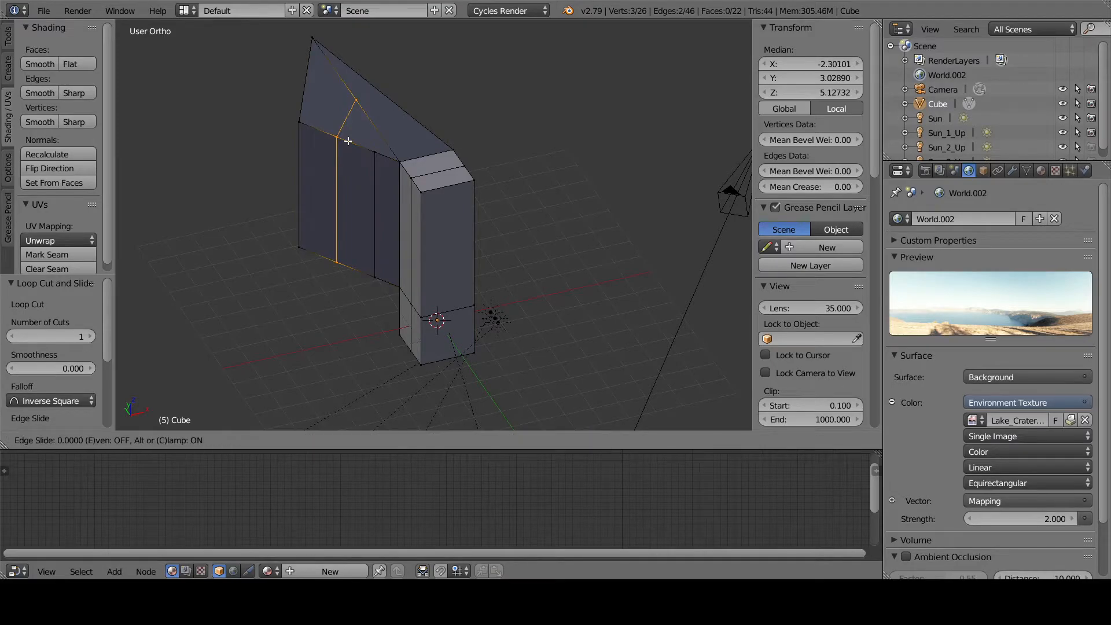
click(393, 125)
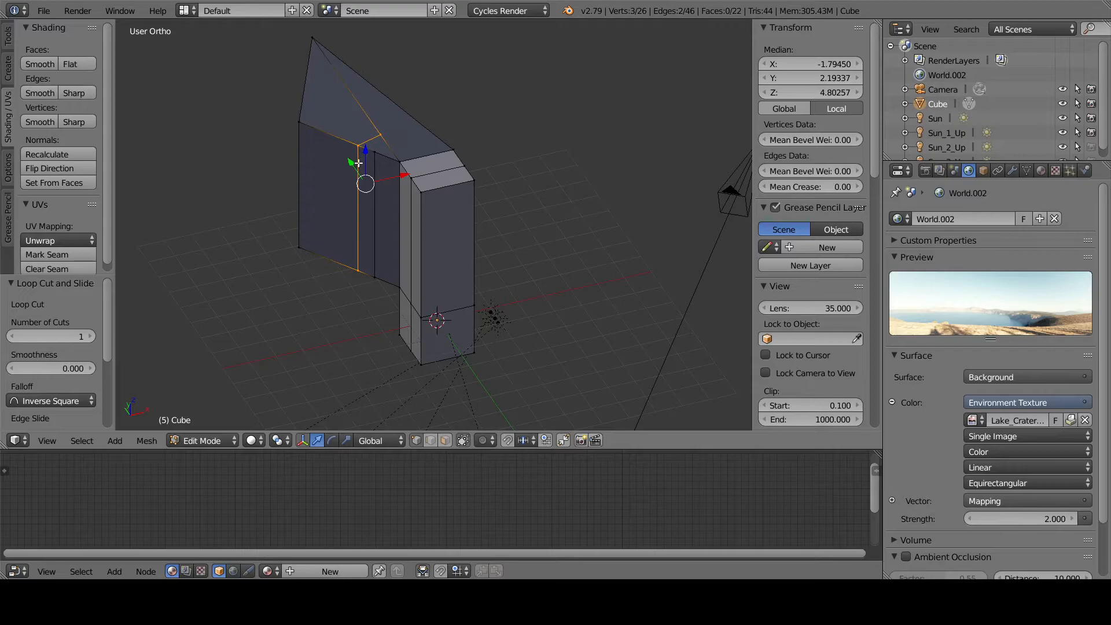
Move the second cut's vertex on the diagonal edge to about X -2.28, Y 2.62, Z 7.90
key(ctrl+r)
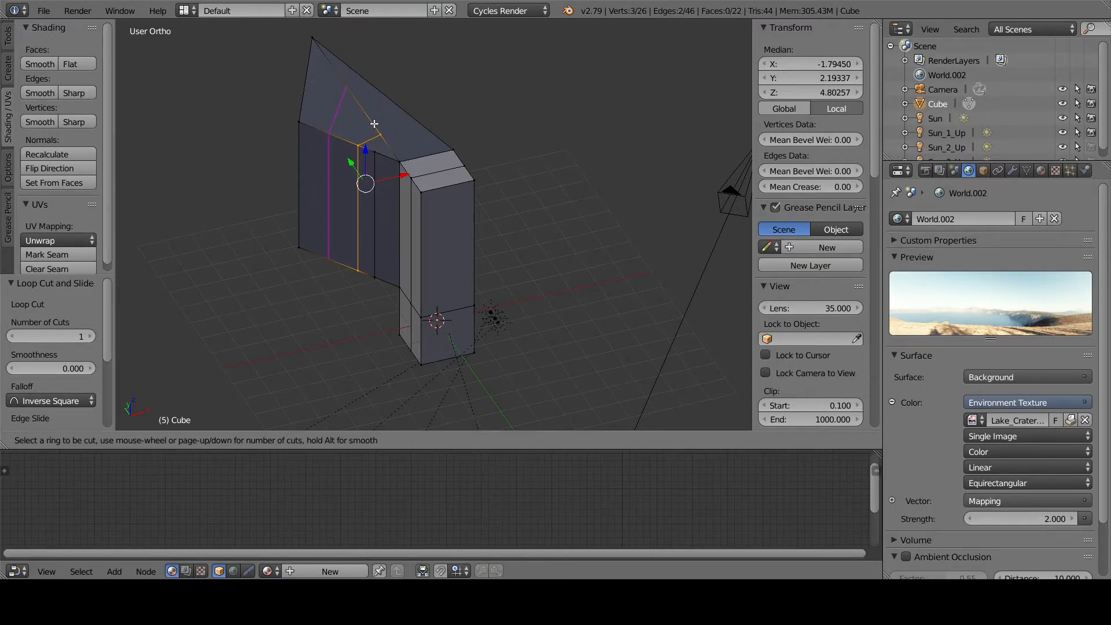
key(Escape)
key(a)
mouse_move(376, 129)
right_down()
mouse_move(381, 144)
mouse_move(371, 117)
mouse_move(380, 134)
right_up()
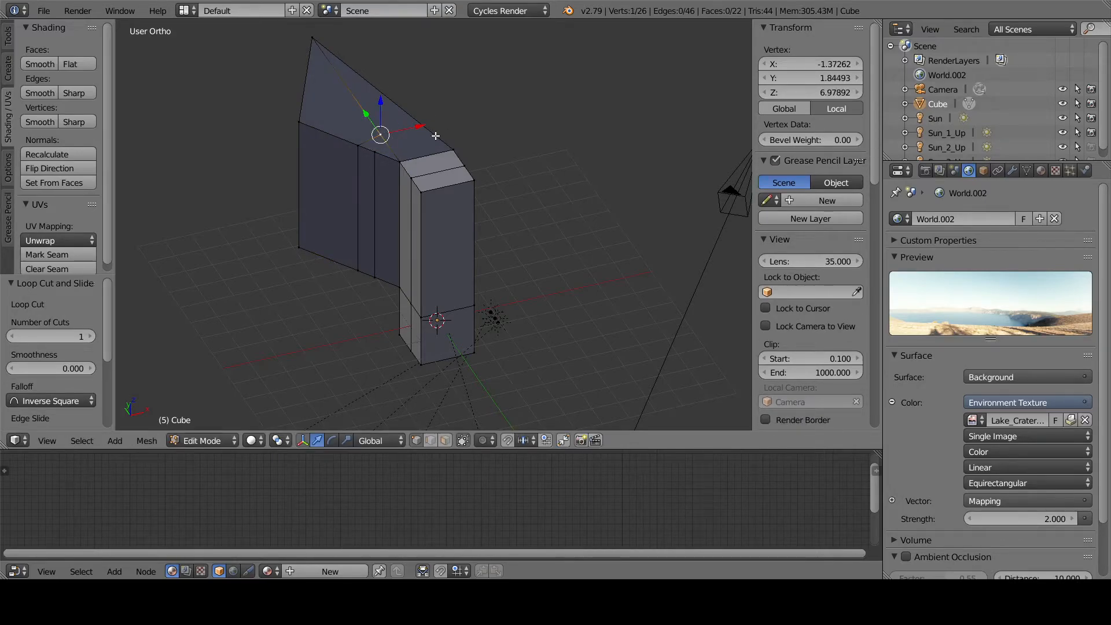
middle_drag(398, 168, 413, 113)
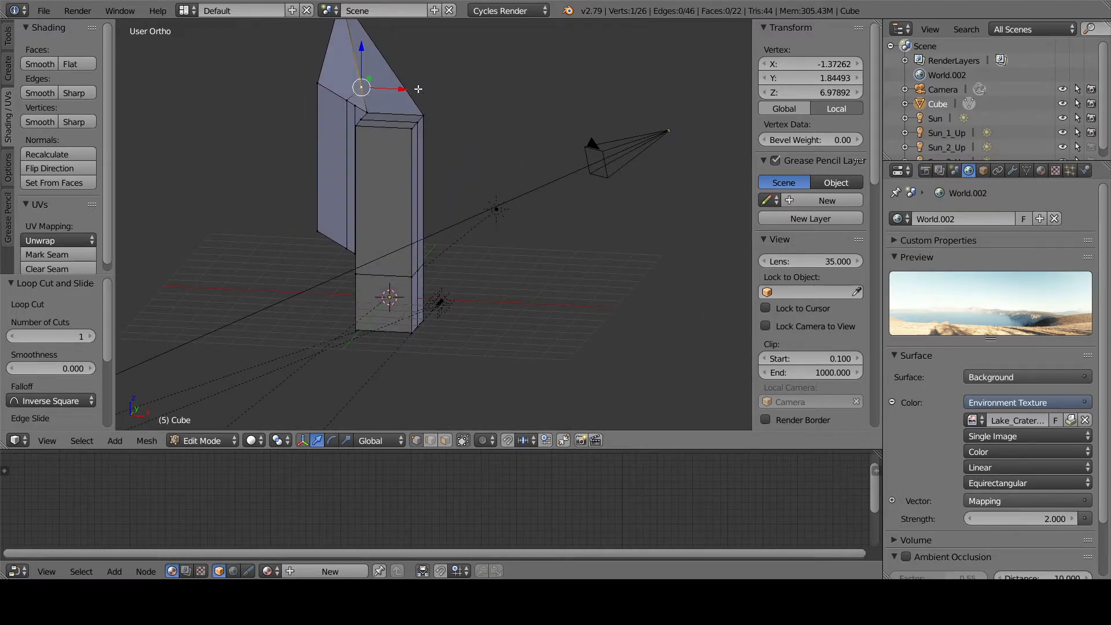
key(g)
click(375, 61)
middle_drag(351, 80, 424, 126)
key(g)
click(441, 70)
Add another loop cut between the flap's outer edge and the second cut, running up through the triangle above
key(ctrl+r)
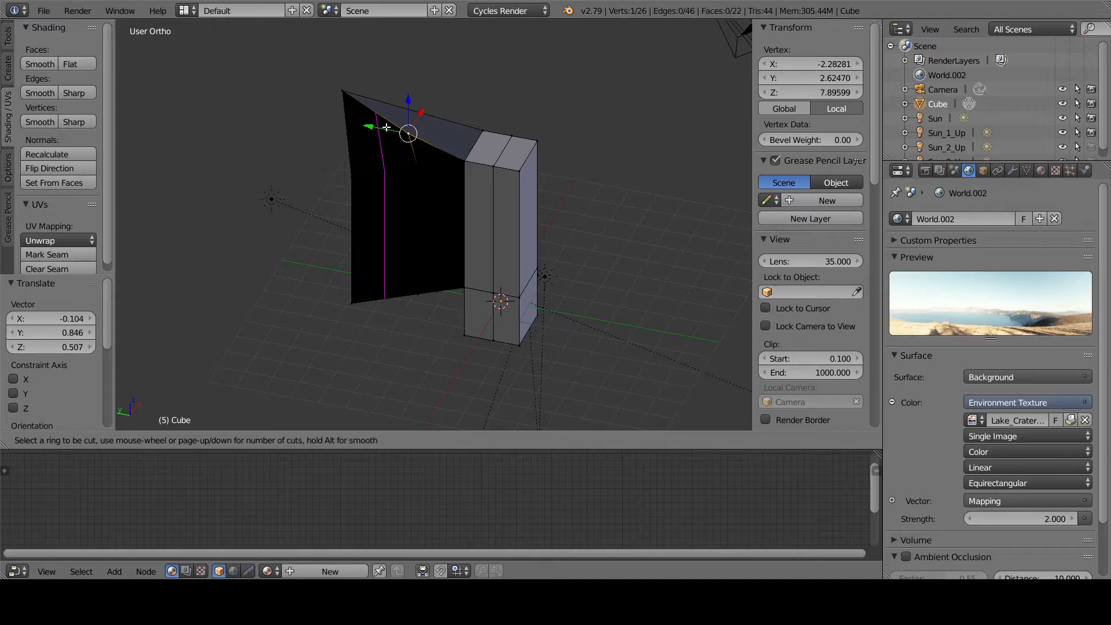
click(384, 127)
click(374, 133)
middle_drag(374, 133, 411, 241)
middle_drag(432, 293, 449, 169)
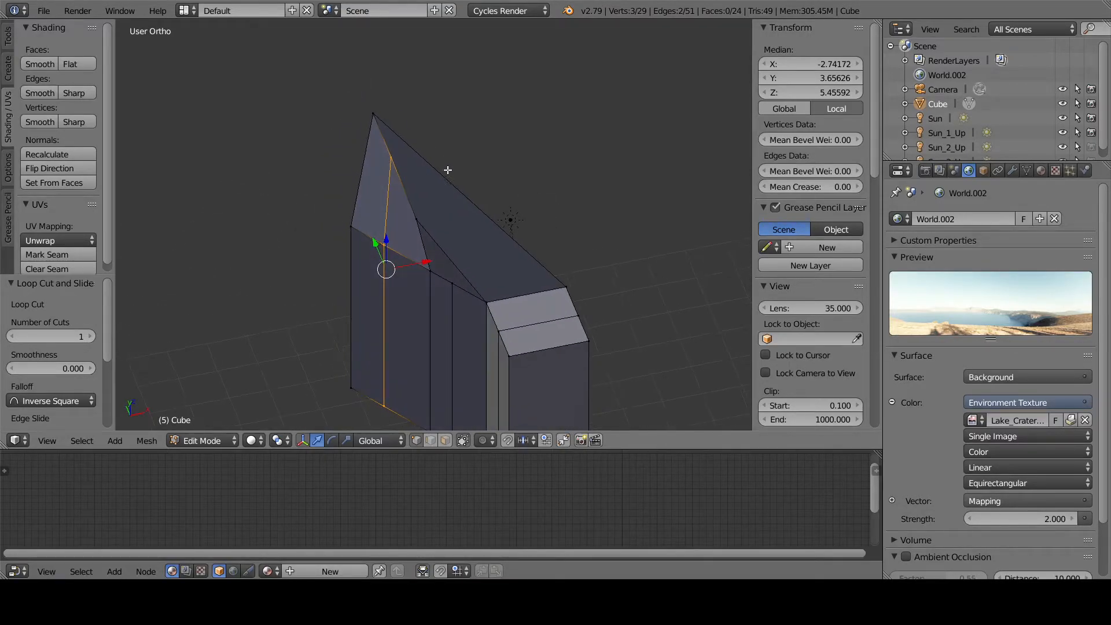
Try to add a loop cut across the large sloping face between the tip and the column
key(ctrl+r)
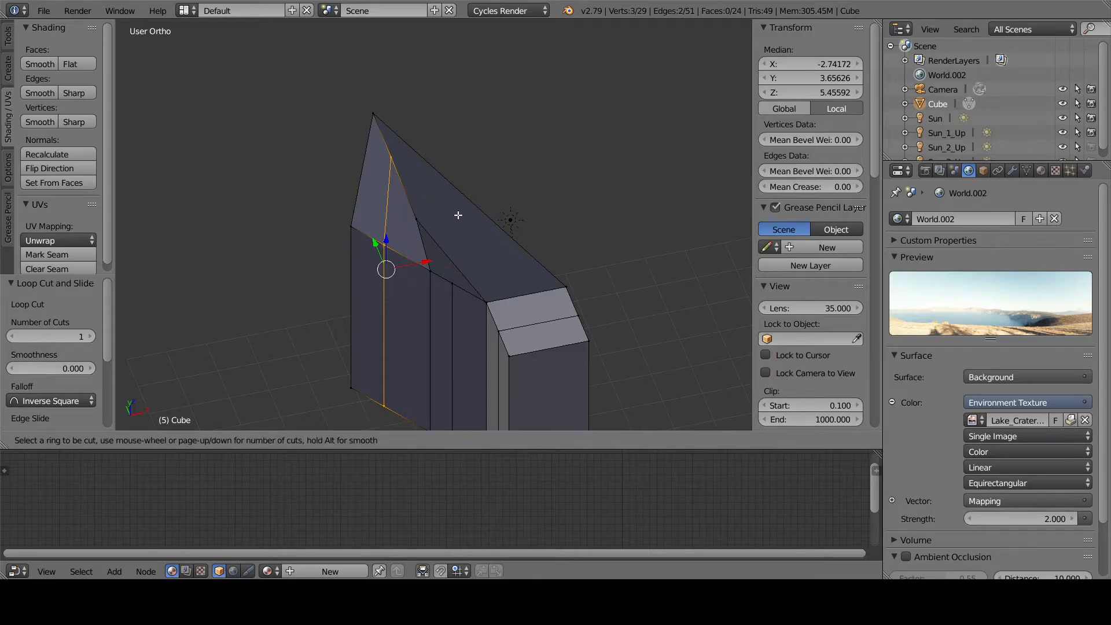
key(Escape)
middle_drag(421, 162, 449, 156)
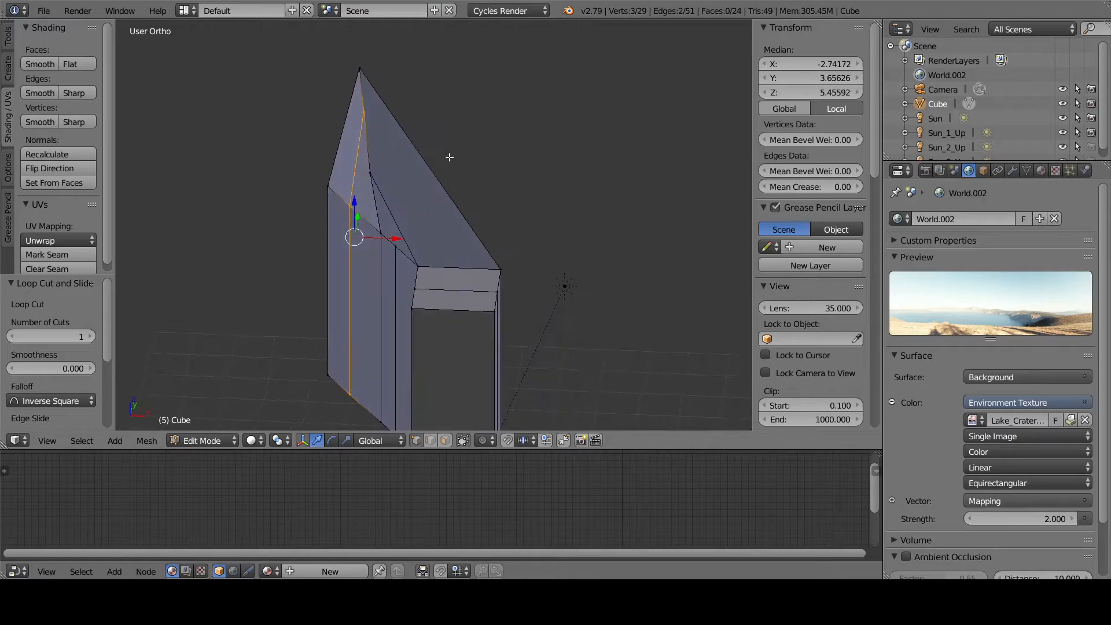
Undo the vertex moves and the last two loop cuts, back to the flap's first loop cut
key(ctrl+z)
key(ctrl+z)
key(ctrl+z)
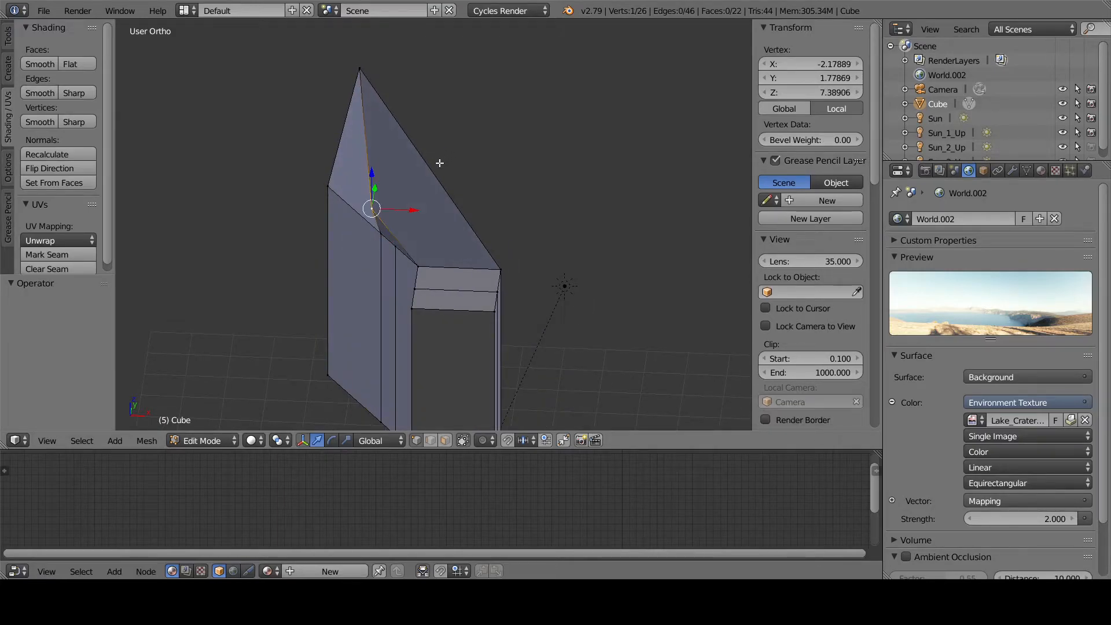
scroll(412, 181, up, 2)
middle_drag(426, 183, 449, 171)
key(ctrl+z)
key(ctrl+z)
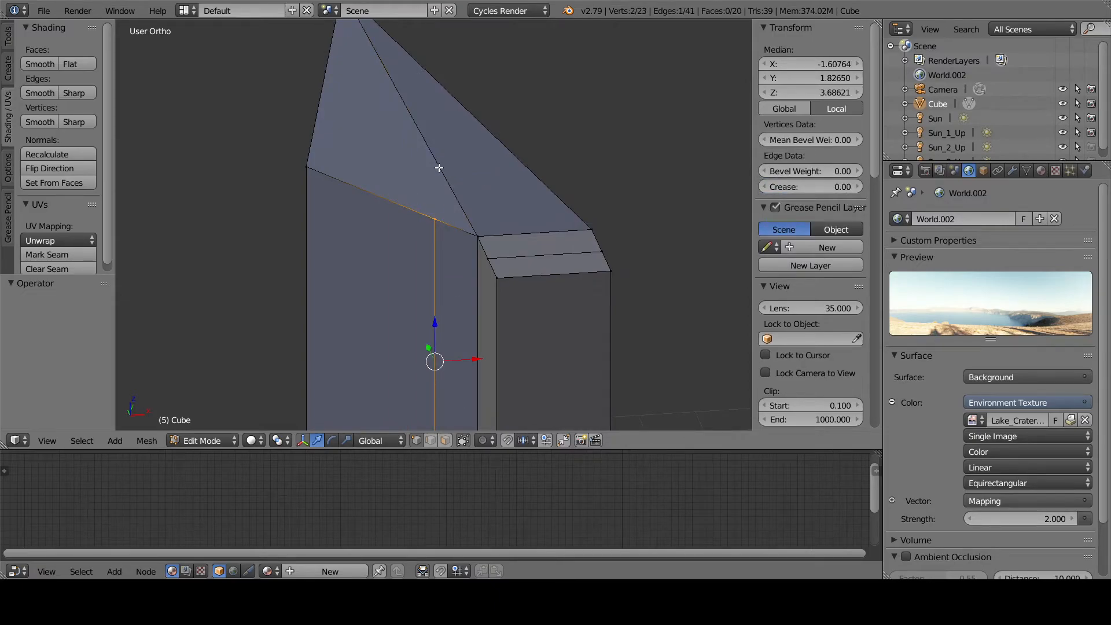
scroll(439, 167, down, 3)
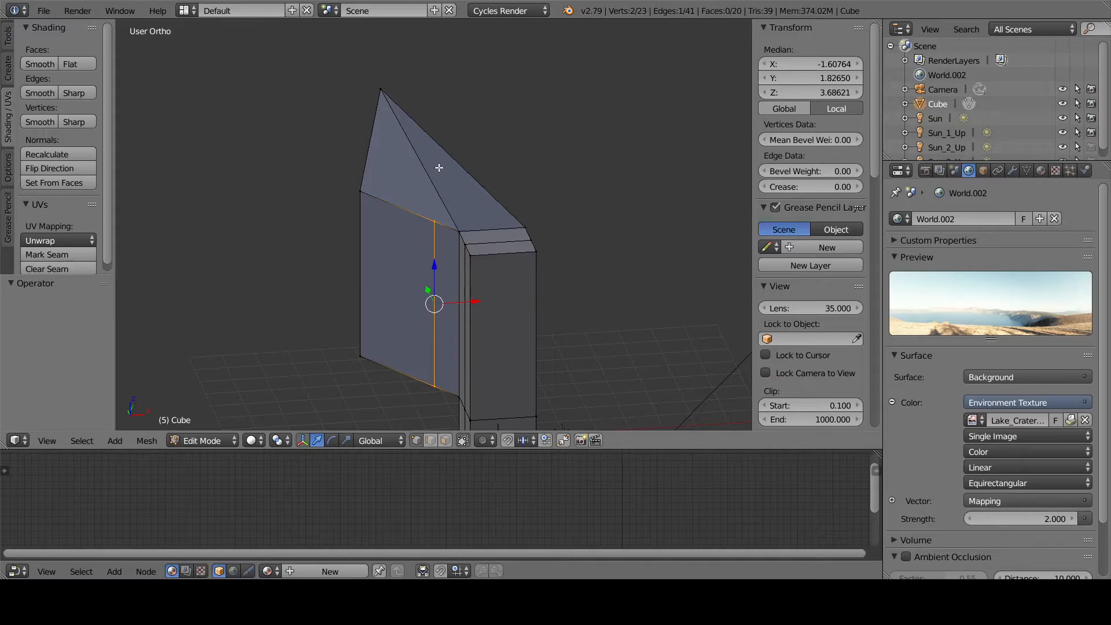
scroll(439, 167, down, 2)
middle_drag(451, 193, 518, 247)
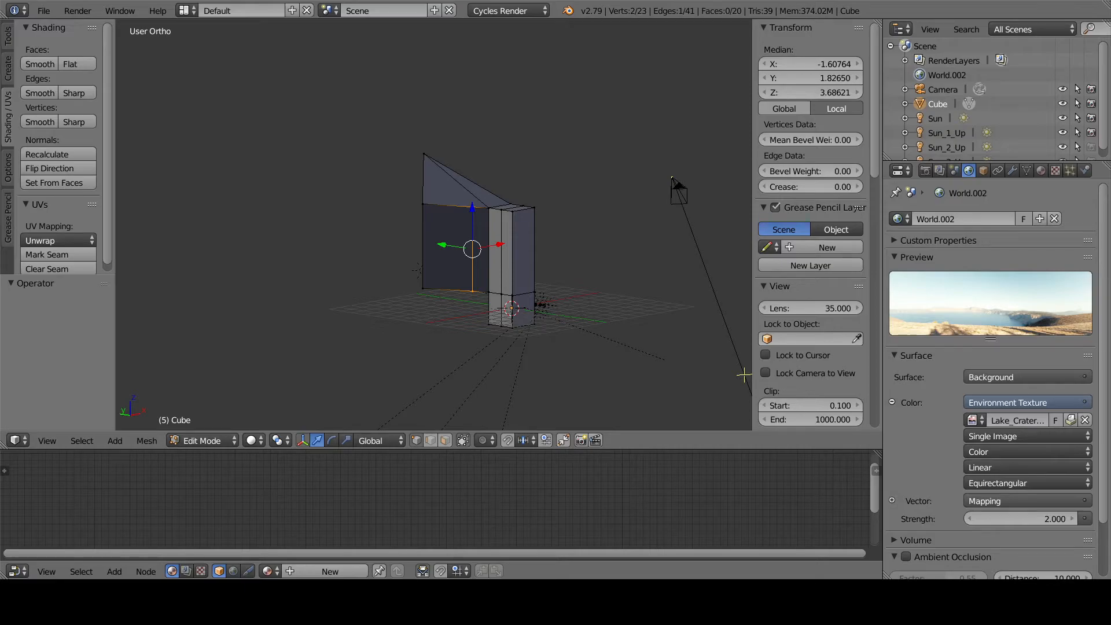
middle_drag(740, 369, 520, 222)
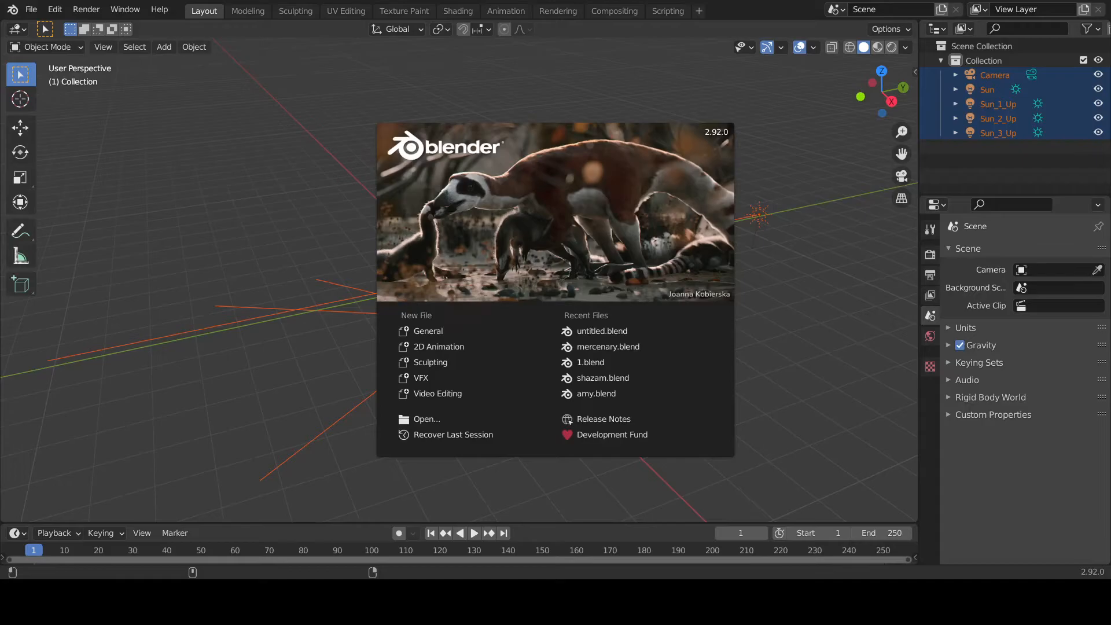
Switch to Blender 2.92, dismiss the splash screen and deselect all objects
click(296, 173)
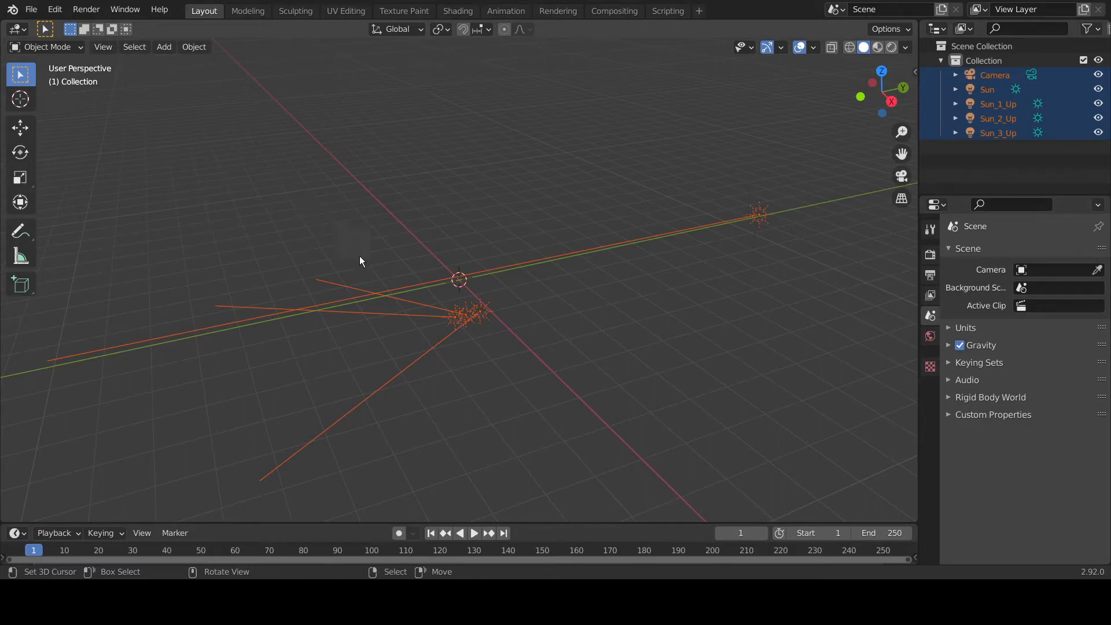
click(162, 199)
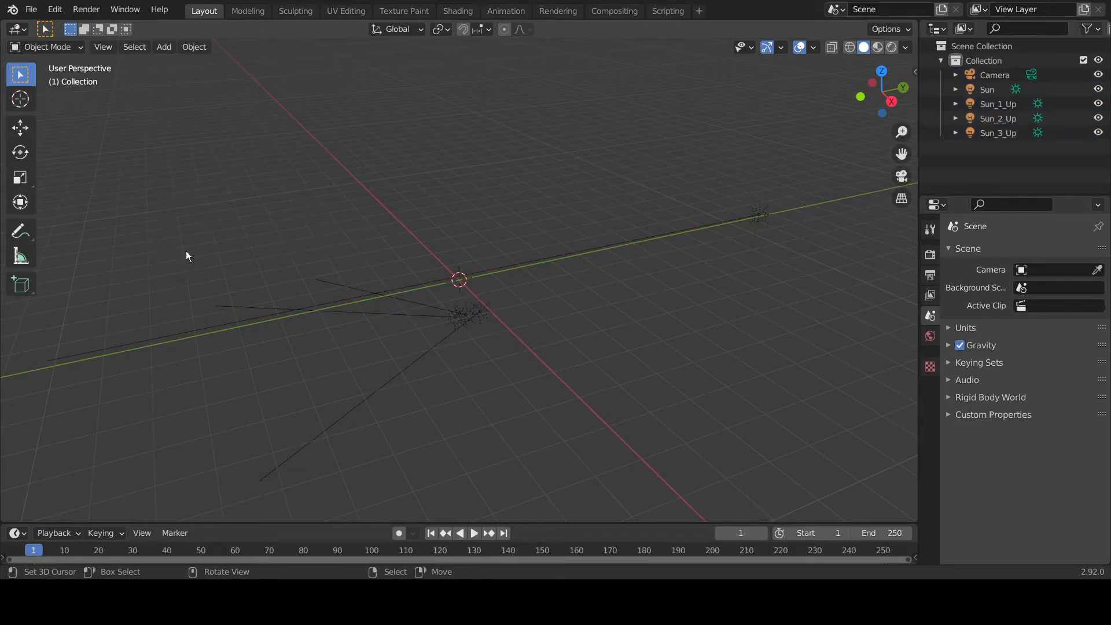
middle_drag(465, 284, 548, 273)
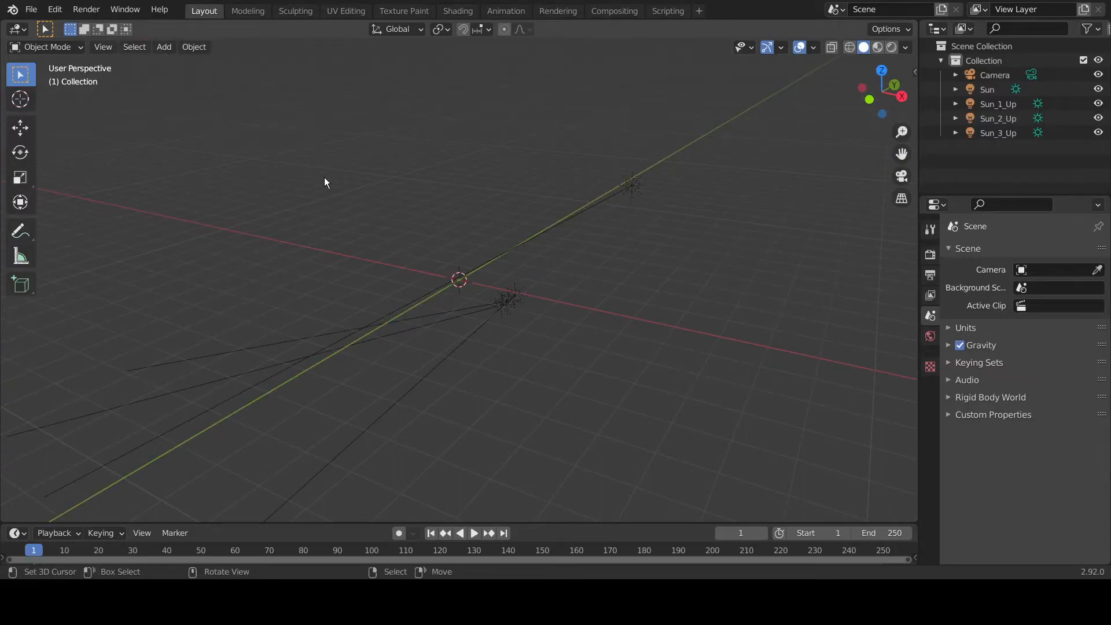
Select the Sun_1_Up light in the viewport
click(310, 352)
click(251, 350)
click(209, 380)
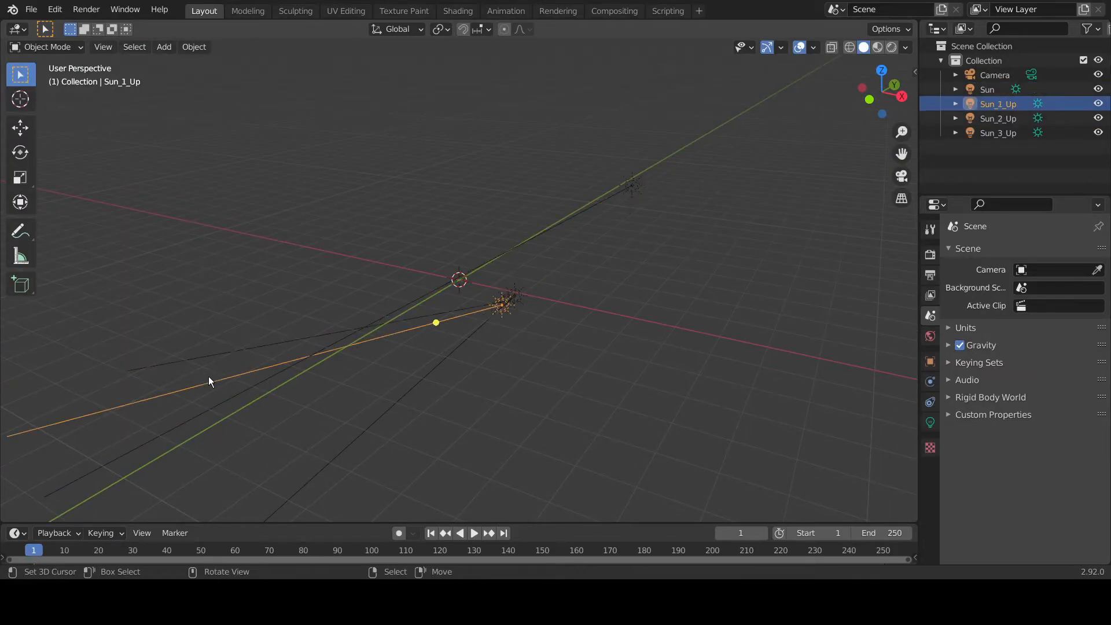
Deselect the light and place the 3D cursor at various points around the empty grid
click(177, 211)
click(131, 340)
click(423, 443)
right_click(581, 450)
click(498, 110)
click(353, 136)
click(114, 278)
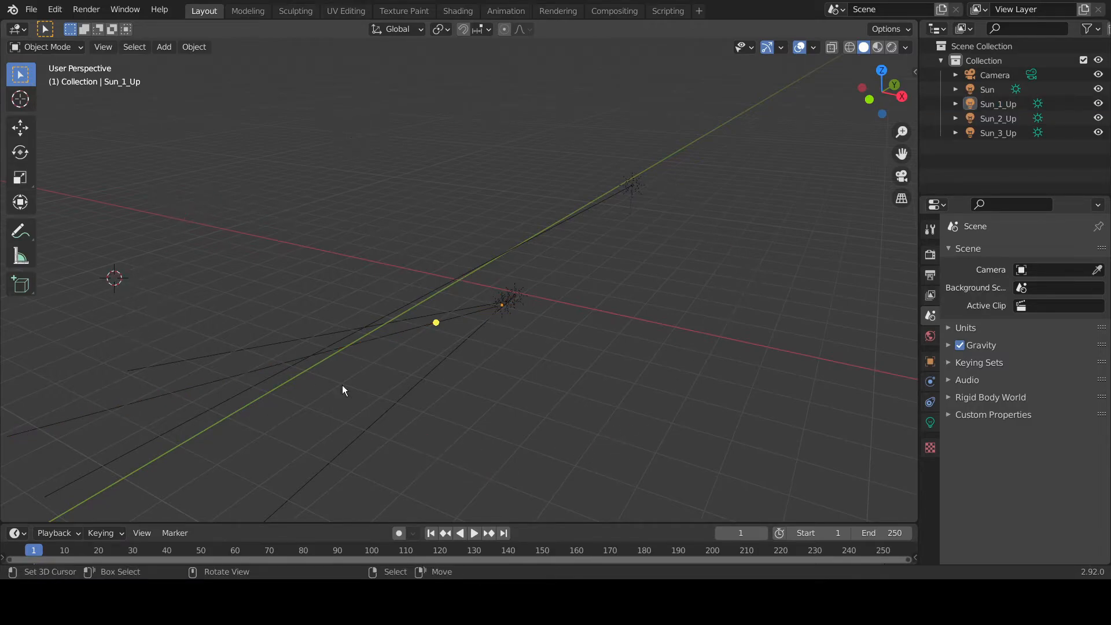
click(590, 454)
click(638, 136)
click(452, 126)
click(94, 199)
click(79, 279)
click(523, 445)
click(688, 397)
click(775, 283)
click(607, 105)
click(200, 219)
click(138, 348)
click(121, 451)
click(570, 459)
click(708, 434)
click(810, 136)
click(717, 113)
click(238, 101)
Box-select the four sun lights and place the 3D cursor on the empty grid beside them
drag(804, 459, 186, 200)
drag(133, 194, 849, 470)
click(766, 402)
click(798, 223)
click(794, 155)
click(263, 153)
click(114, 235)
drag(297, 202, 527, 328)
click(705, 351)
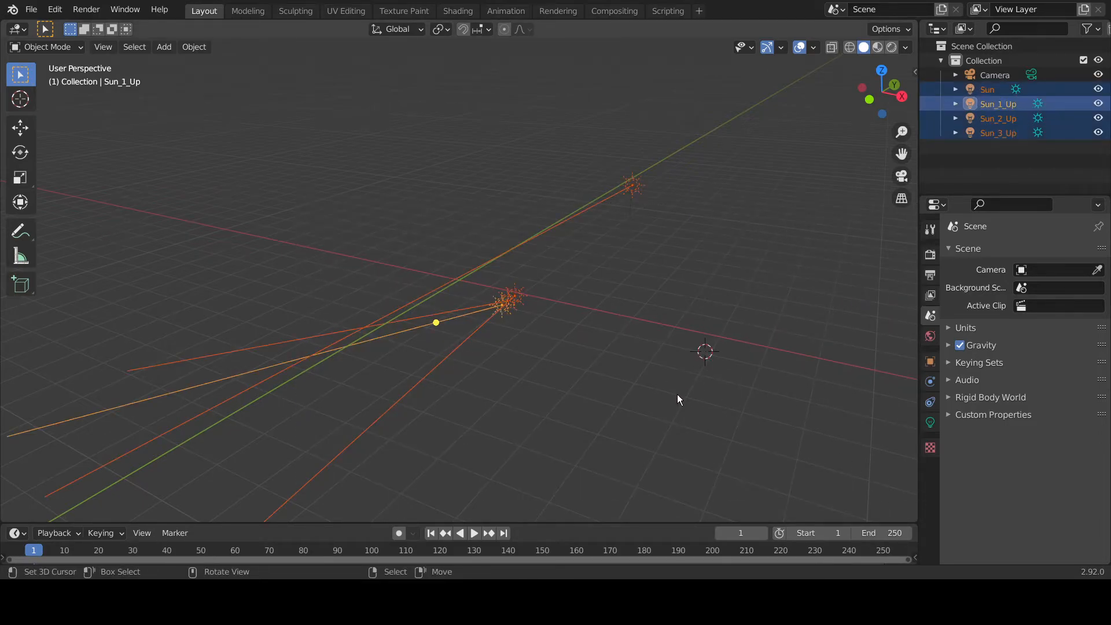
Add a cube mesh at the world origin
key(shift)
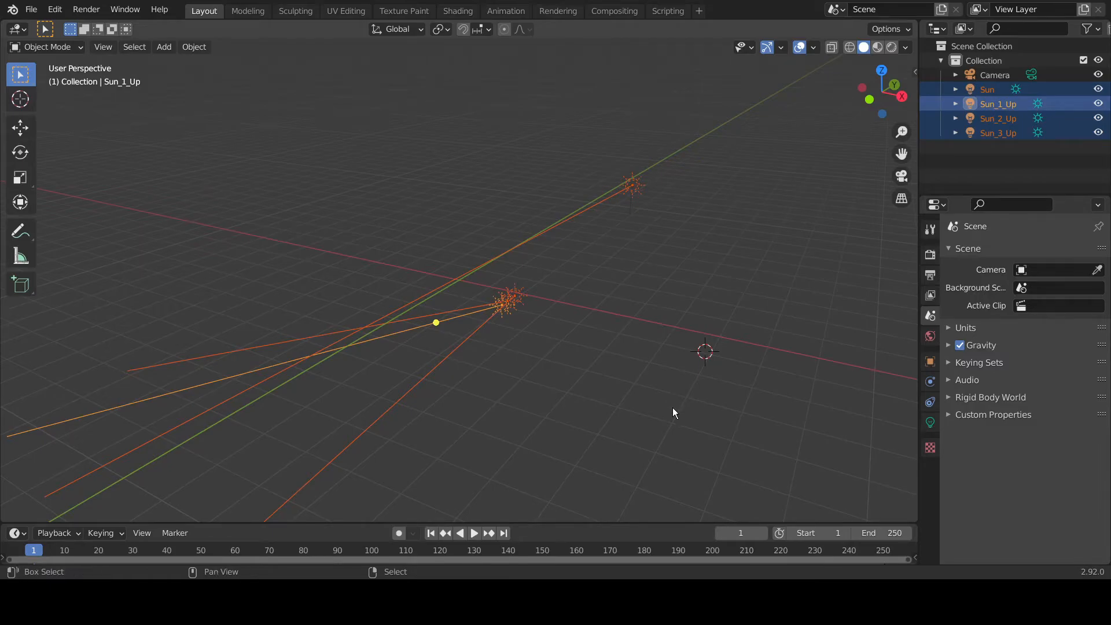
shift+middle_drag(672, 407, 605, 408)
scroll(215, 378, up, 6)
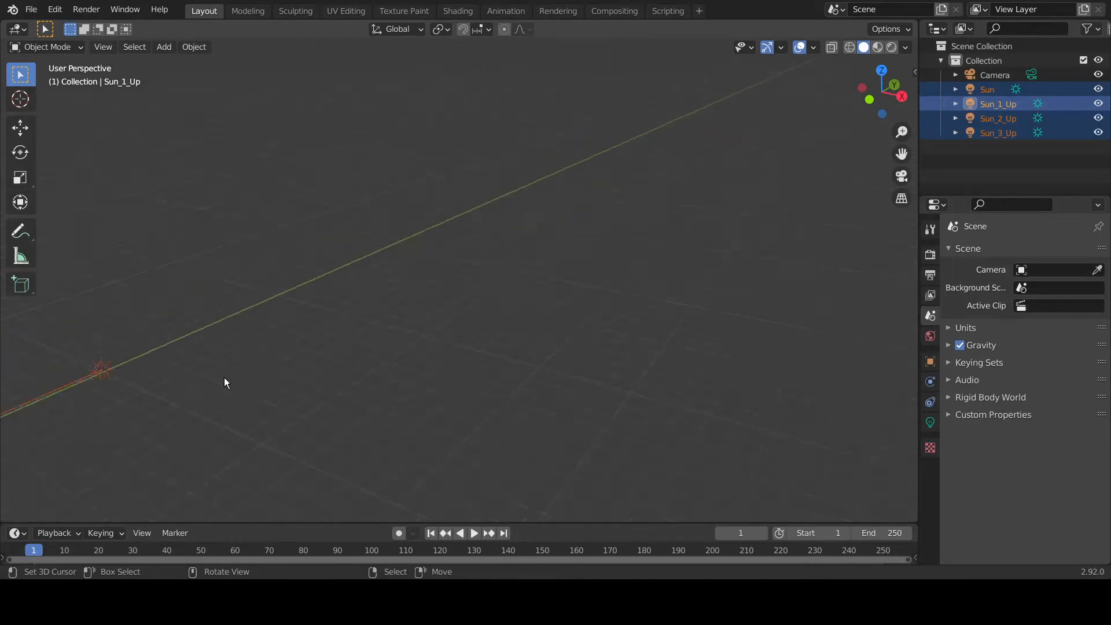
scroll(224, 382, down, 4)
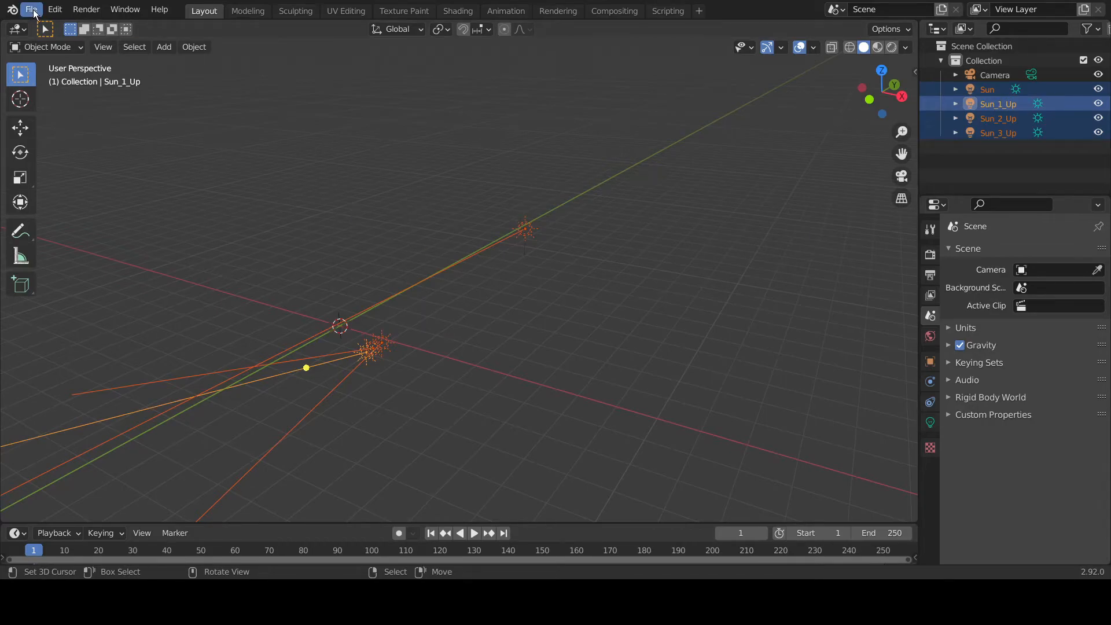
click(165, 49)
mouse_move(180, 65)
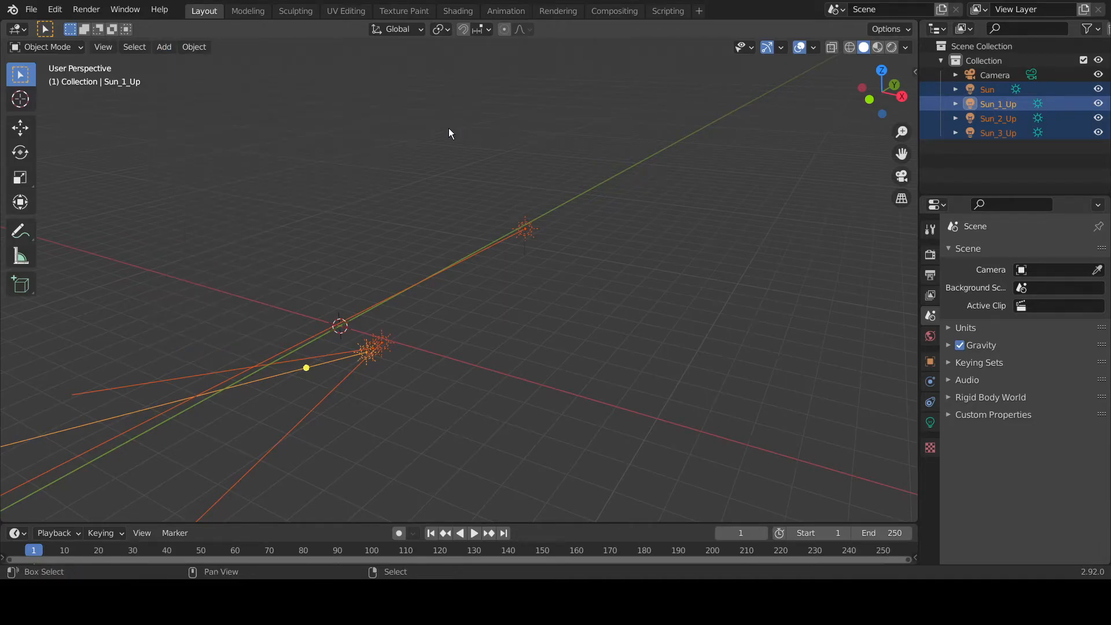
key(shift+a)
mouse_move(451, 129)
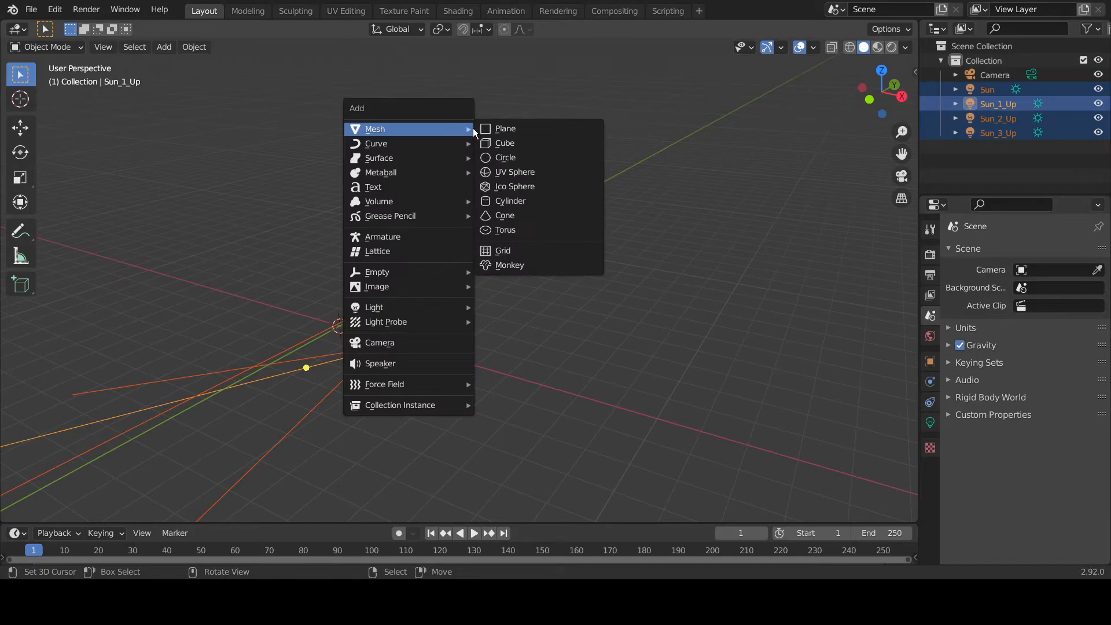
click(532, 143)
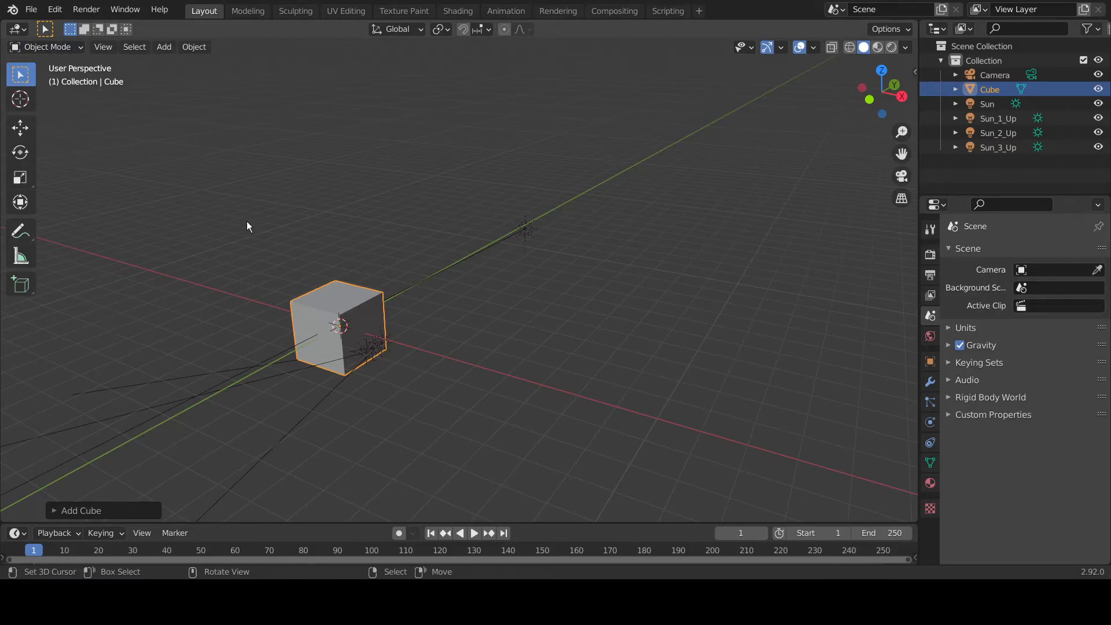
Try a free move and a free rotation of the cube
key(g)
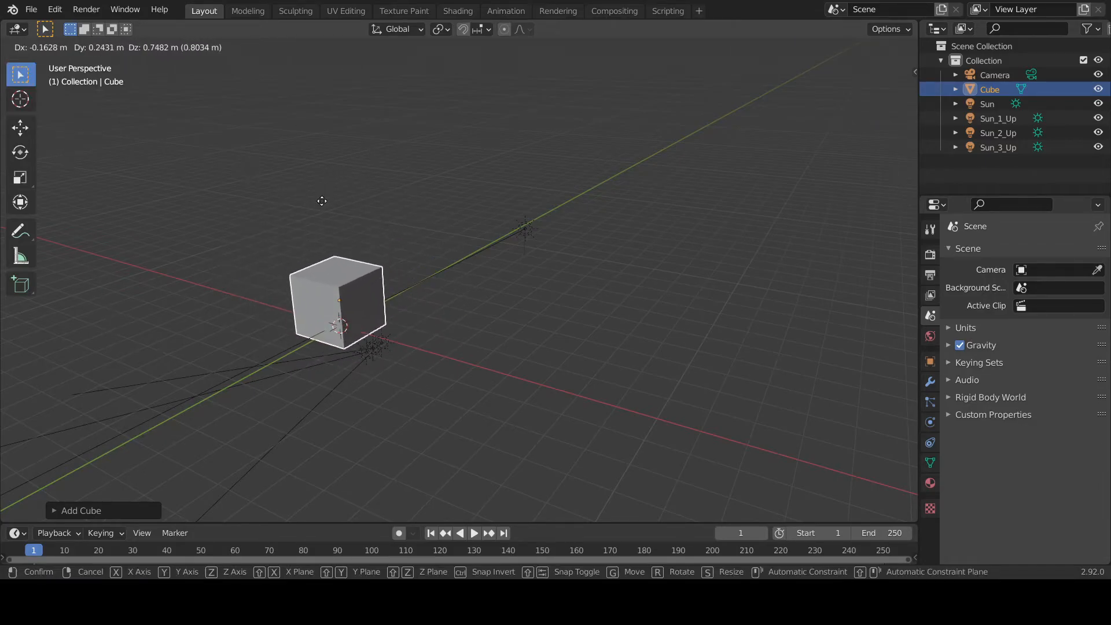
click(327, 191)
key(r)
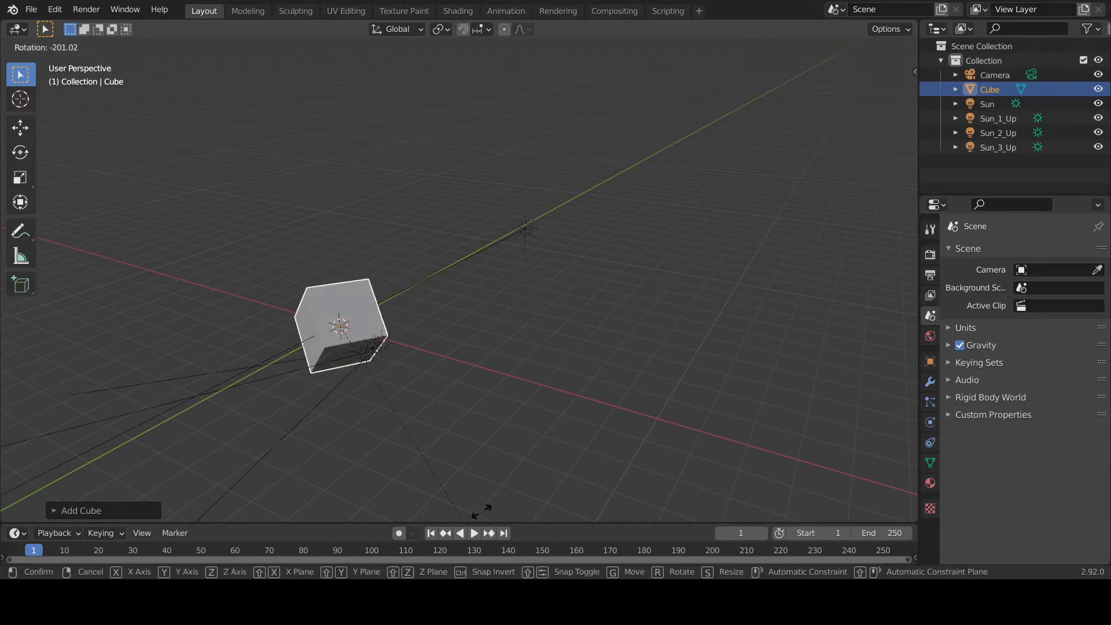
key(Escape)
Scale the cube up uniformly and switch it to Edit Mode
key(s)
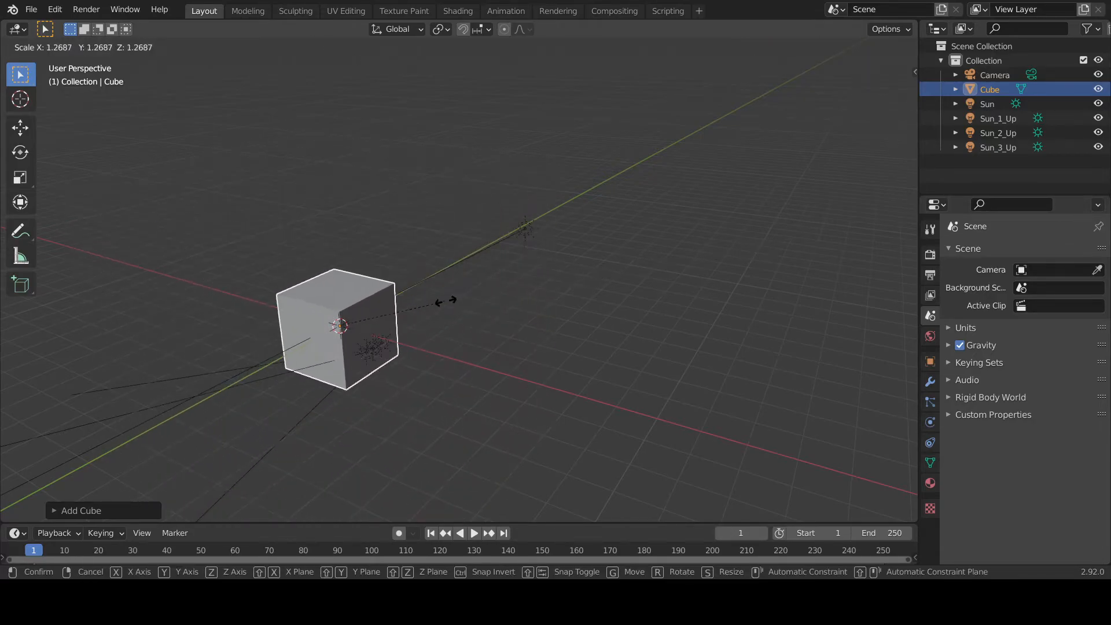
click(492, 248)
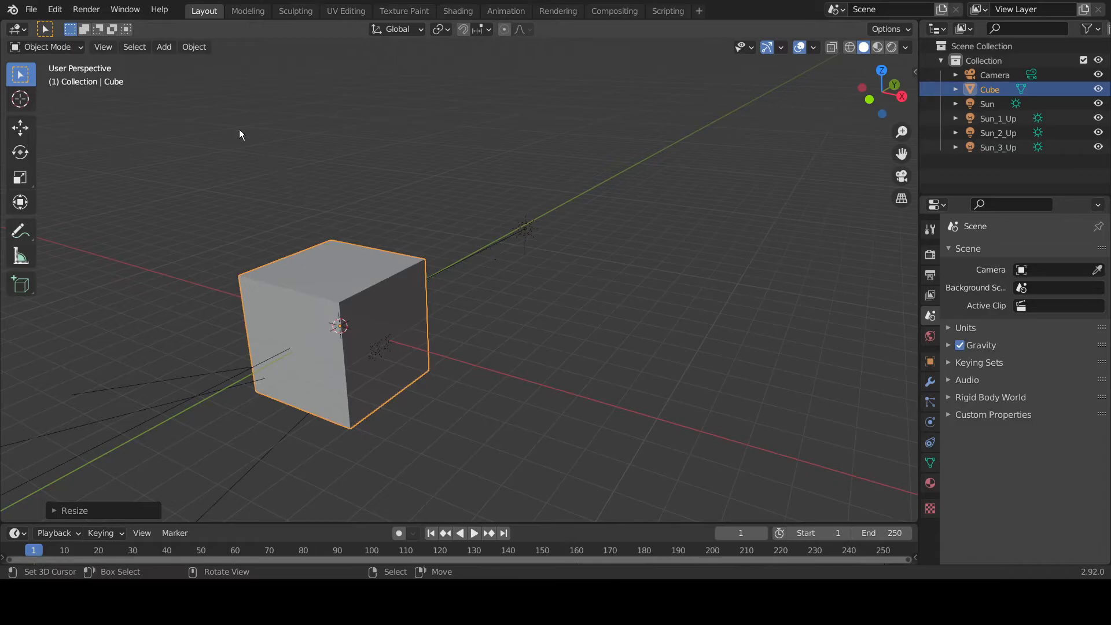
click(53, 49)
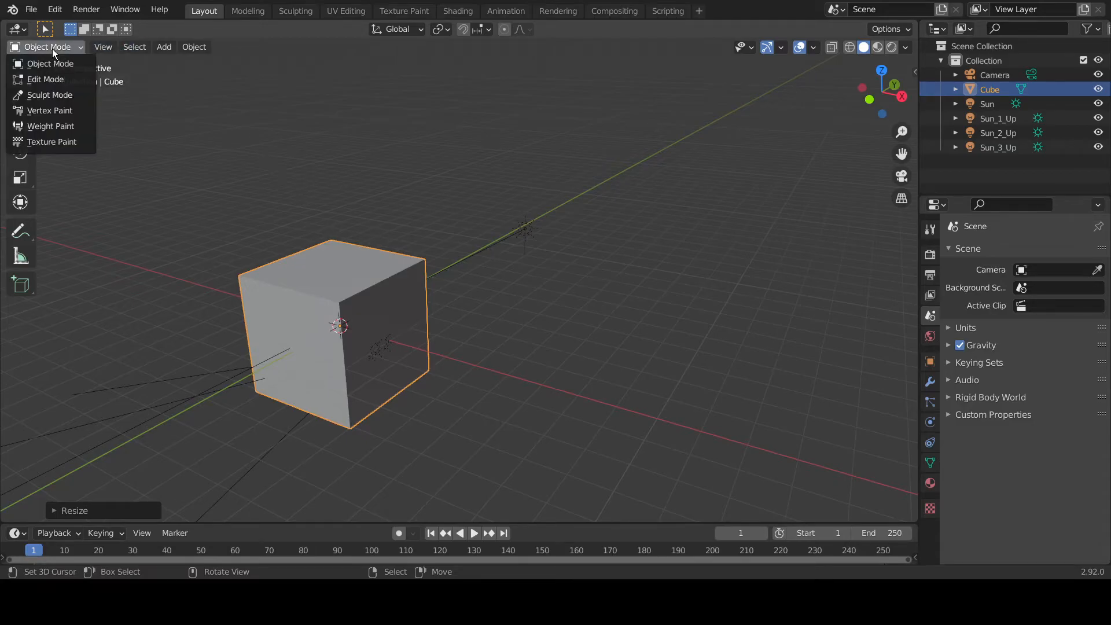
click(58, 80)
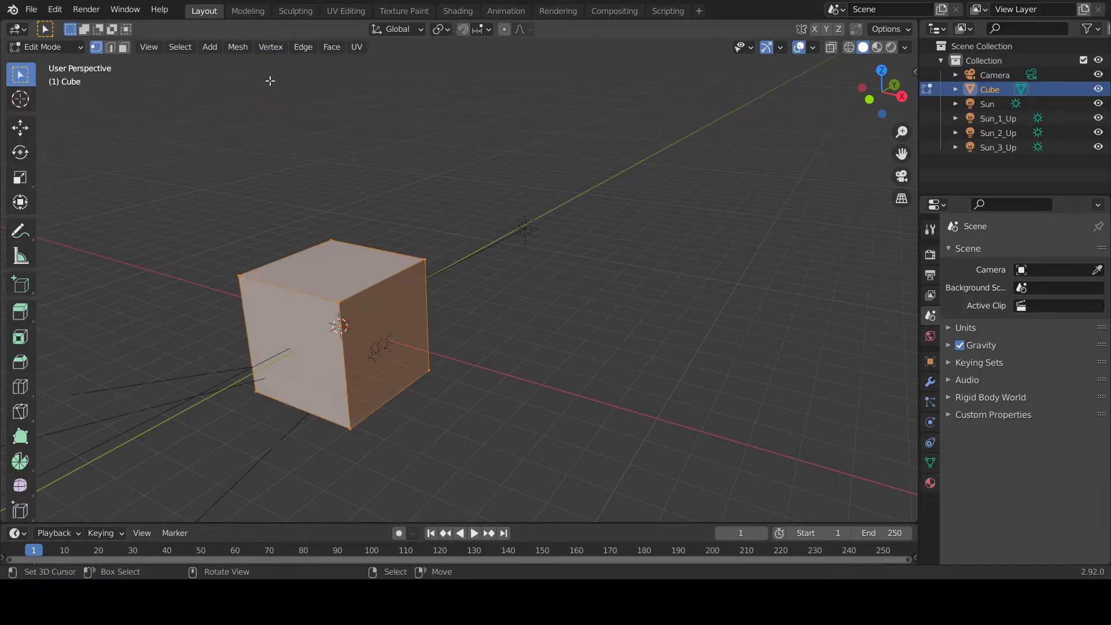
Select the cube's near top corner in vertex mode, its near vertical edge in edge mode, and its top face in face mode
click(346, 298)
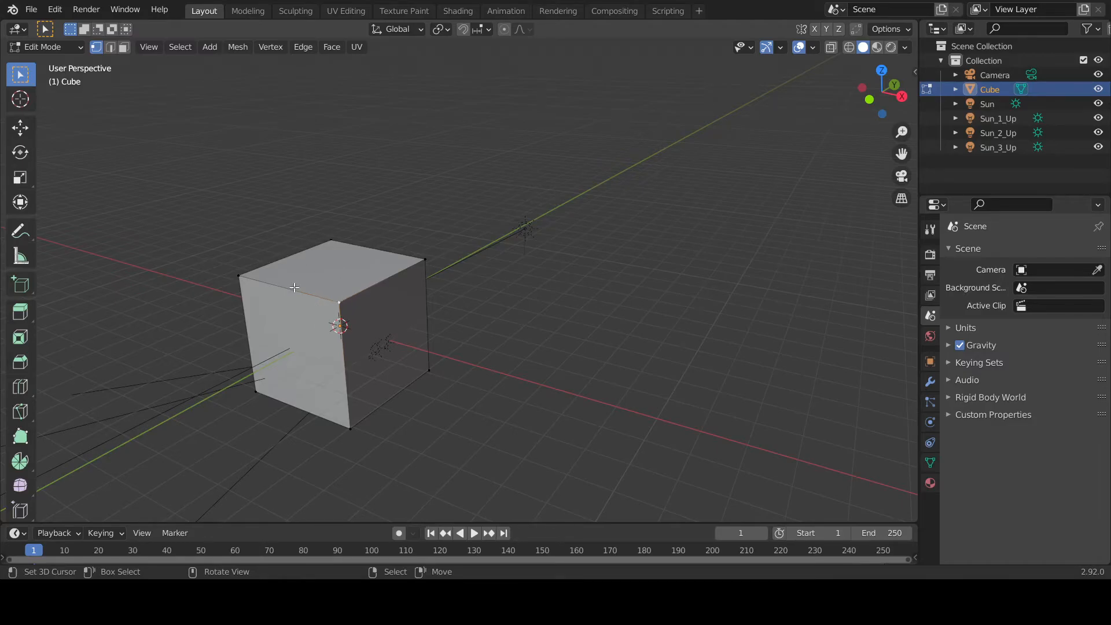
click(110, 46)
click(340, 369)
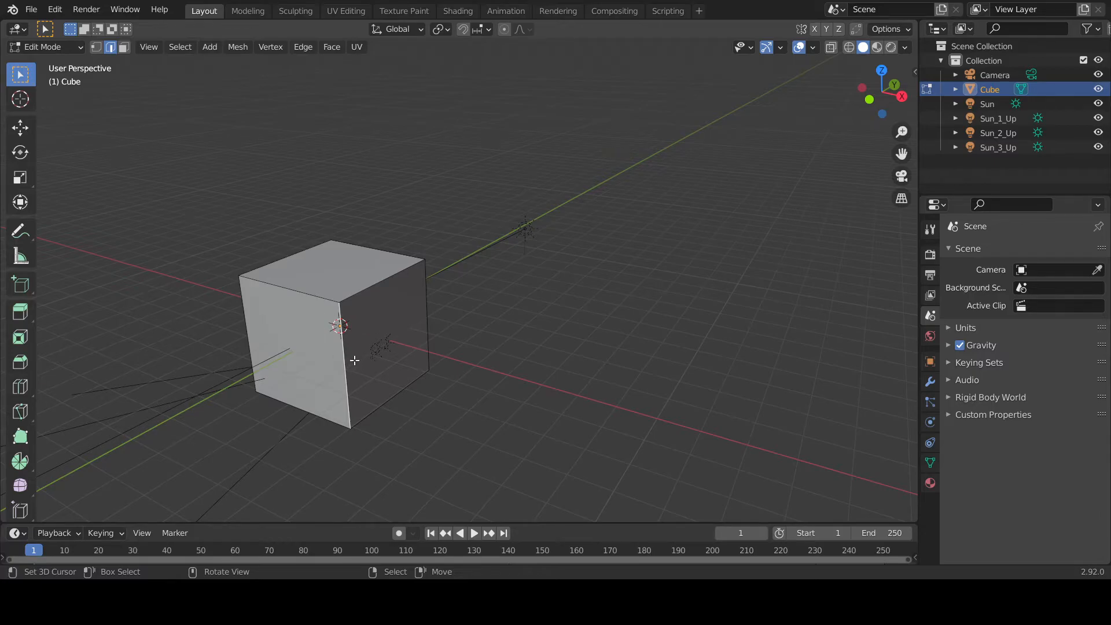
click(126, 49)
click(356, 286)
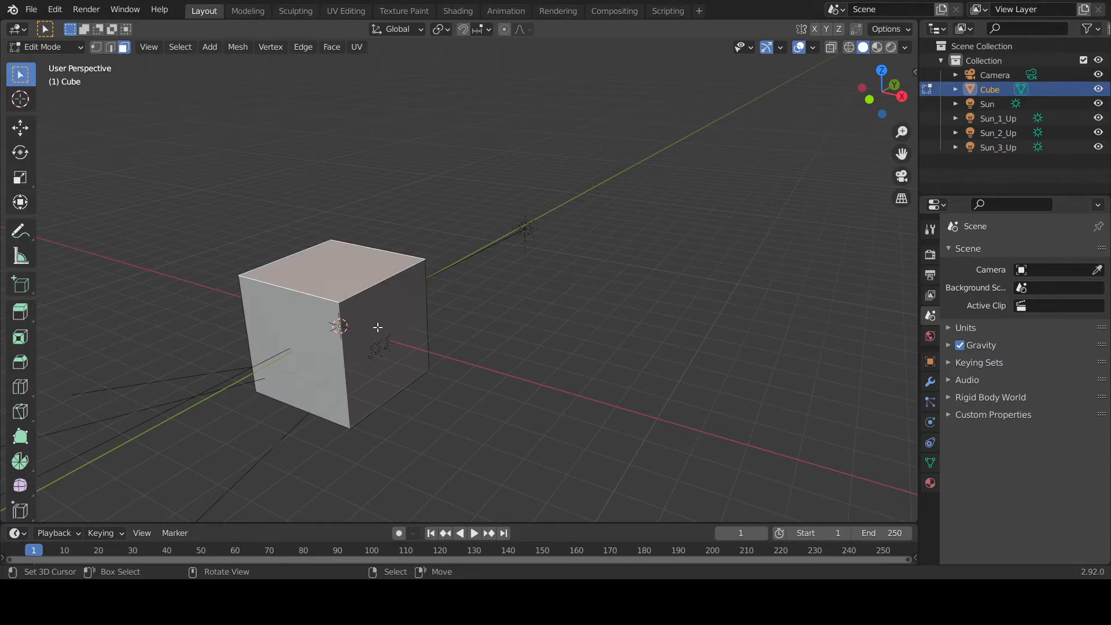
Try a free move, a free rotation and a uniform scale of the cube's top face
key(g)
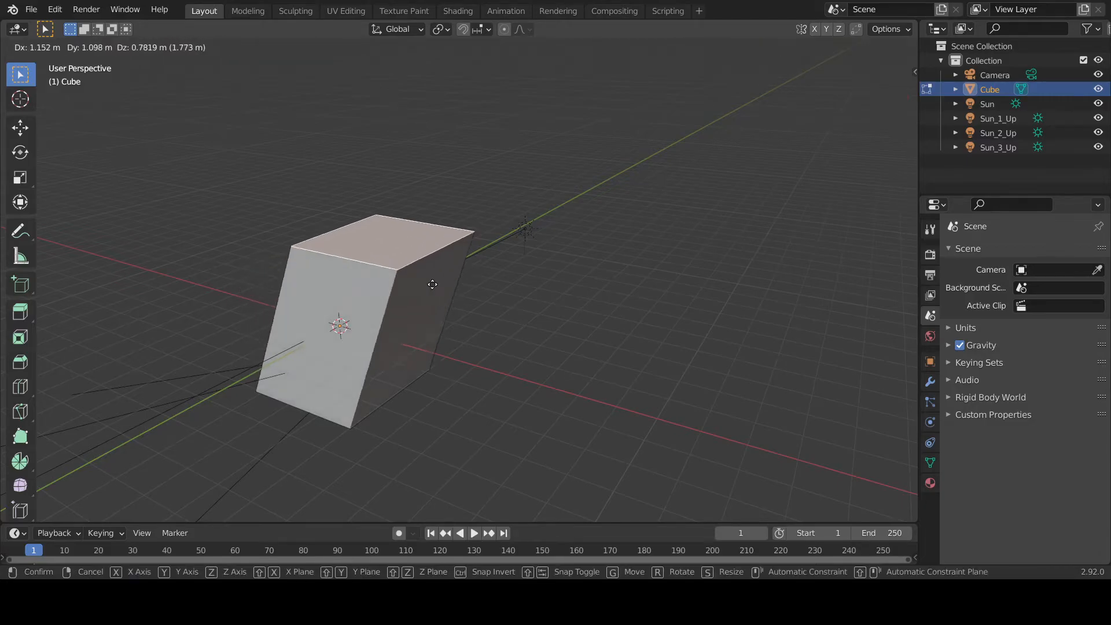
key(Escape)
key(r)
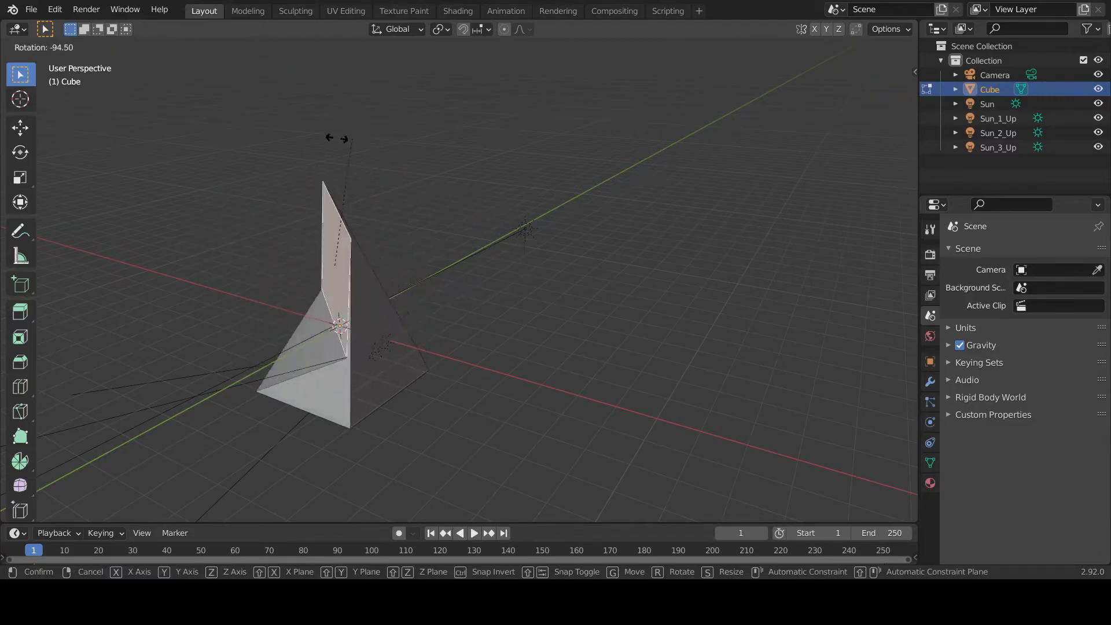
key(Escape)
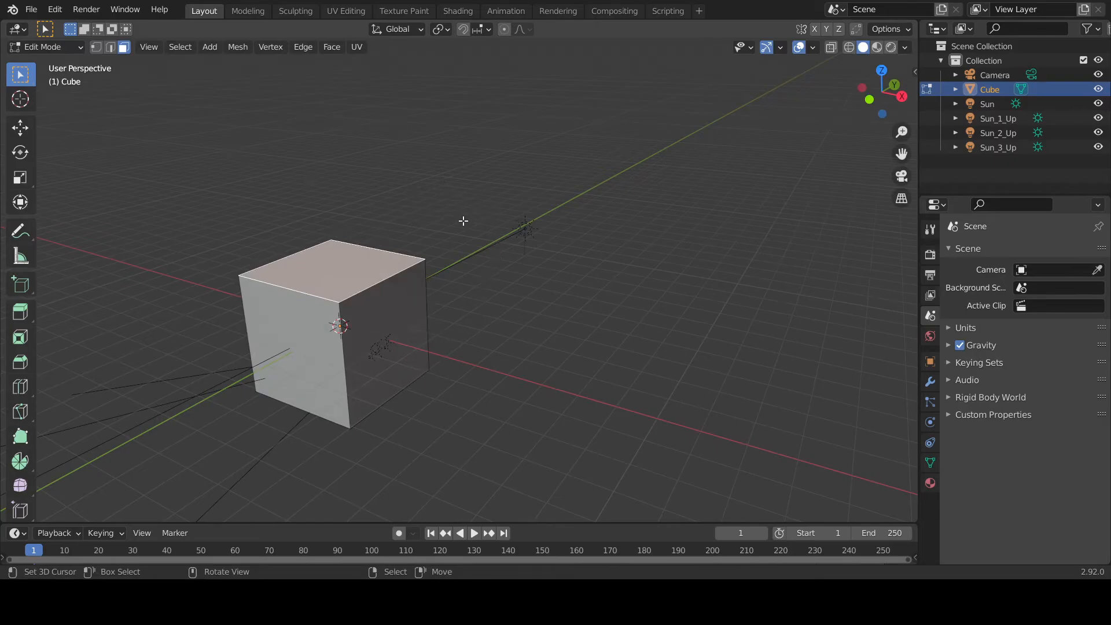
key(s)
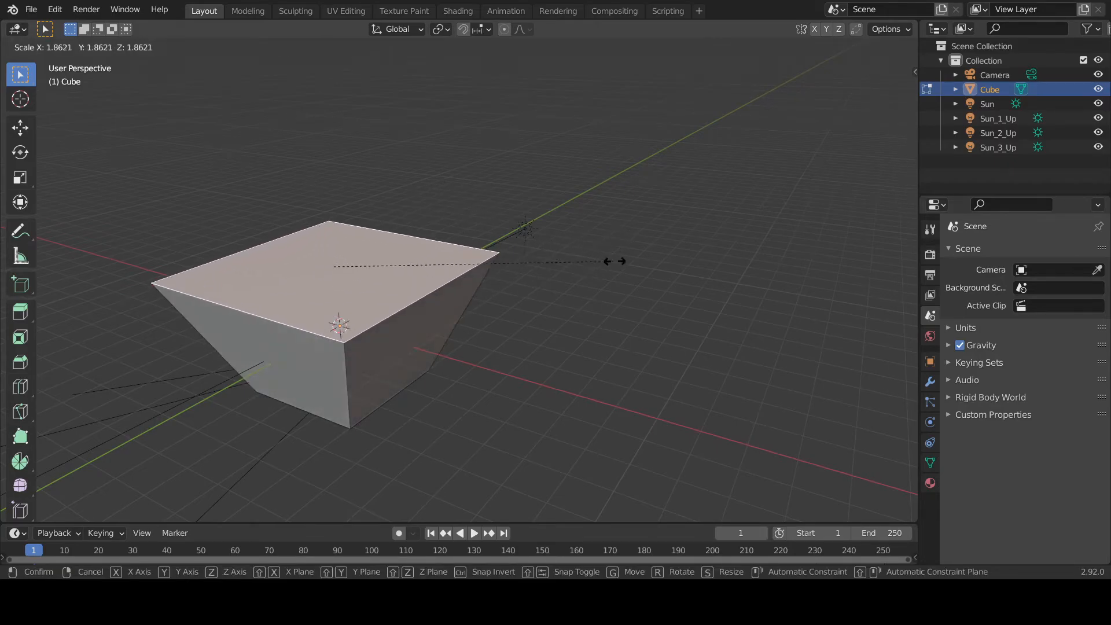
key(Escape)
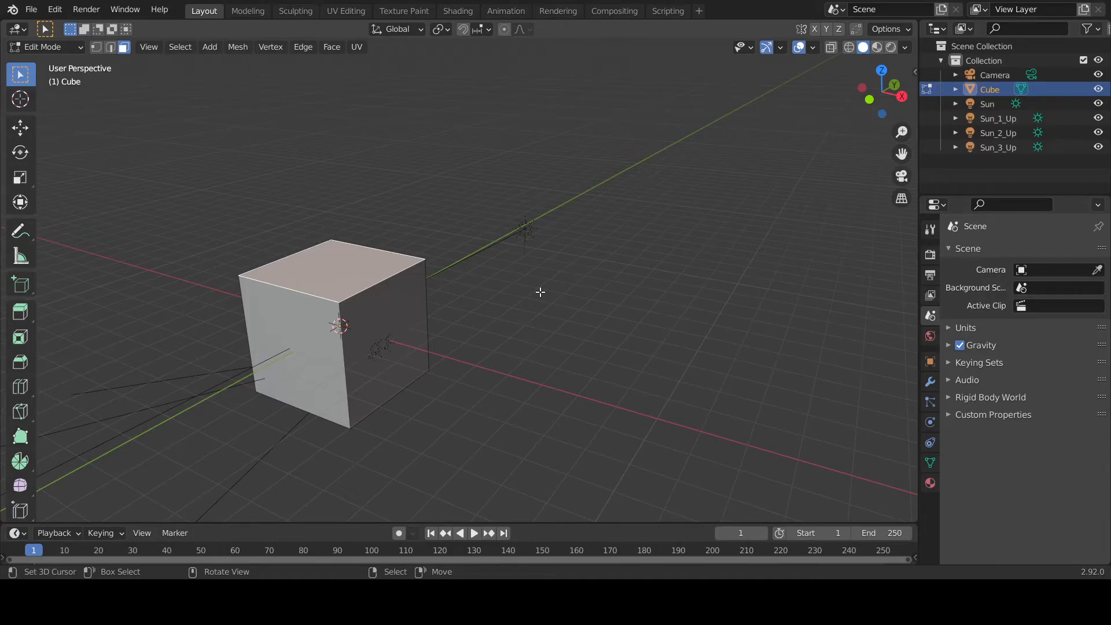
Extrude the top face upward into a tall block and extrude the new section's outer vertical edge sideways into a flap
key(e)
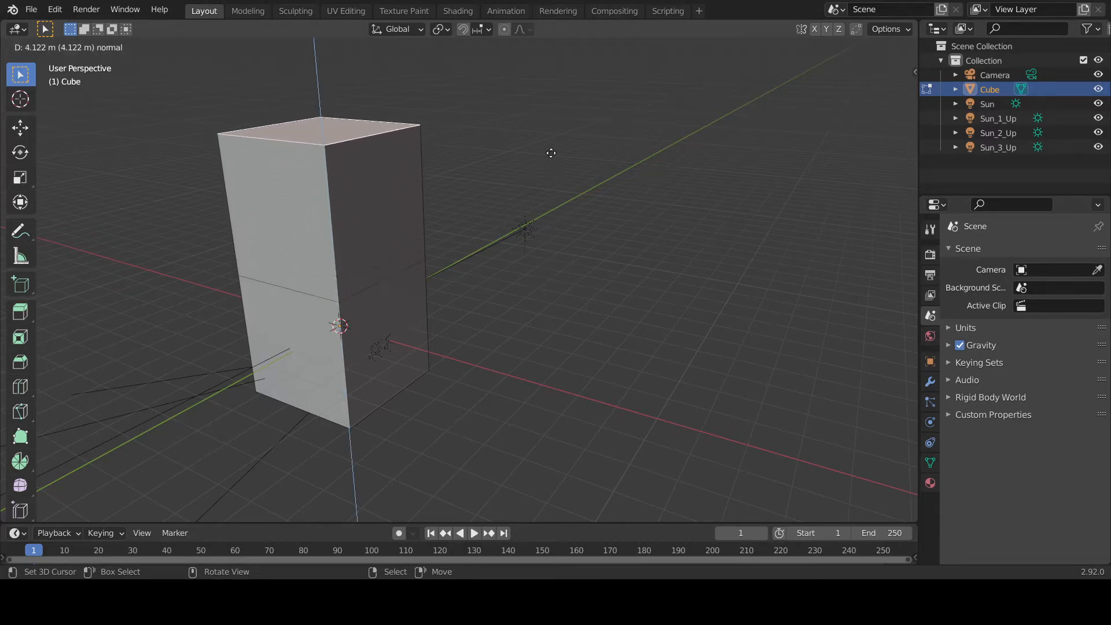
click(536, 89)
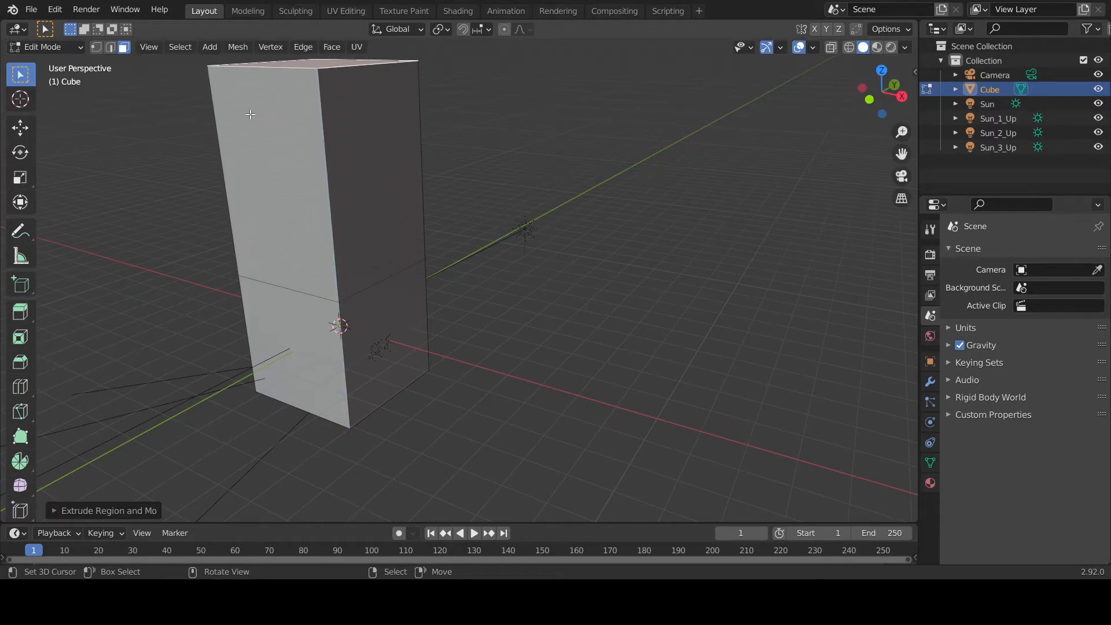
click(109, 47)
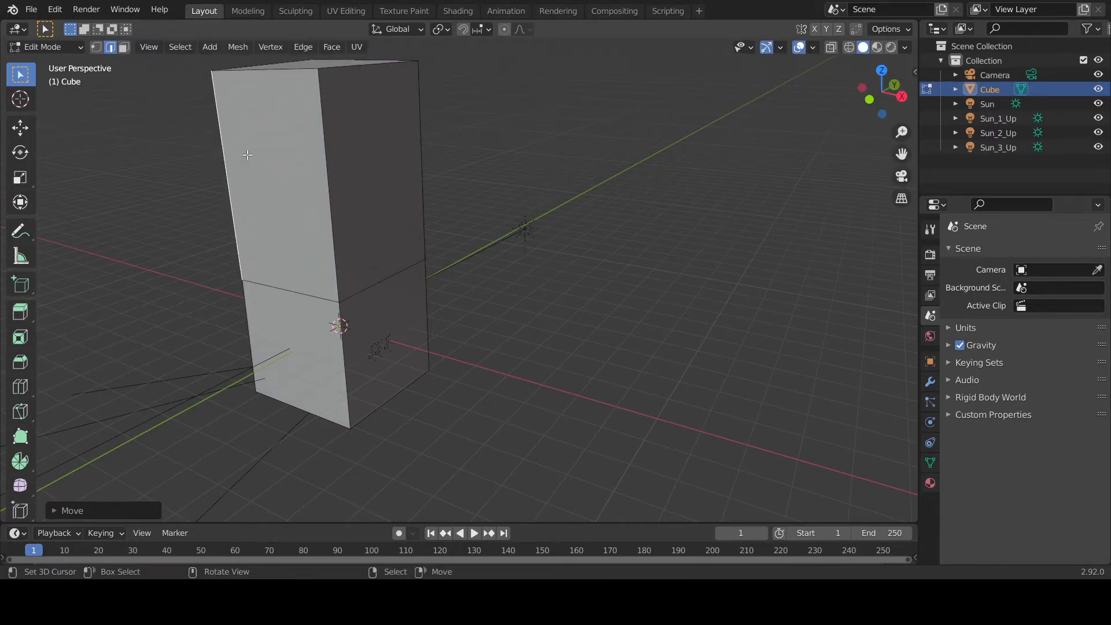
key(e)
click(170, 121)
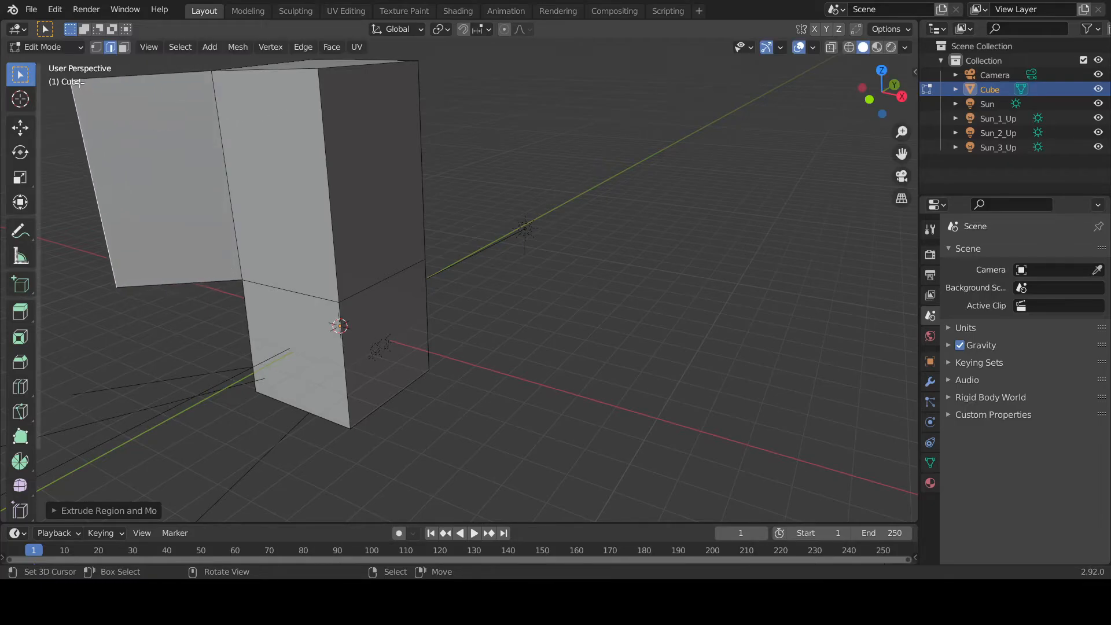
Extrude the flap's upper outer vertex up and away to form a new loose edge
key(KP_Decimal)
click(97, 47)
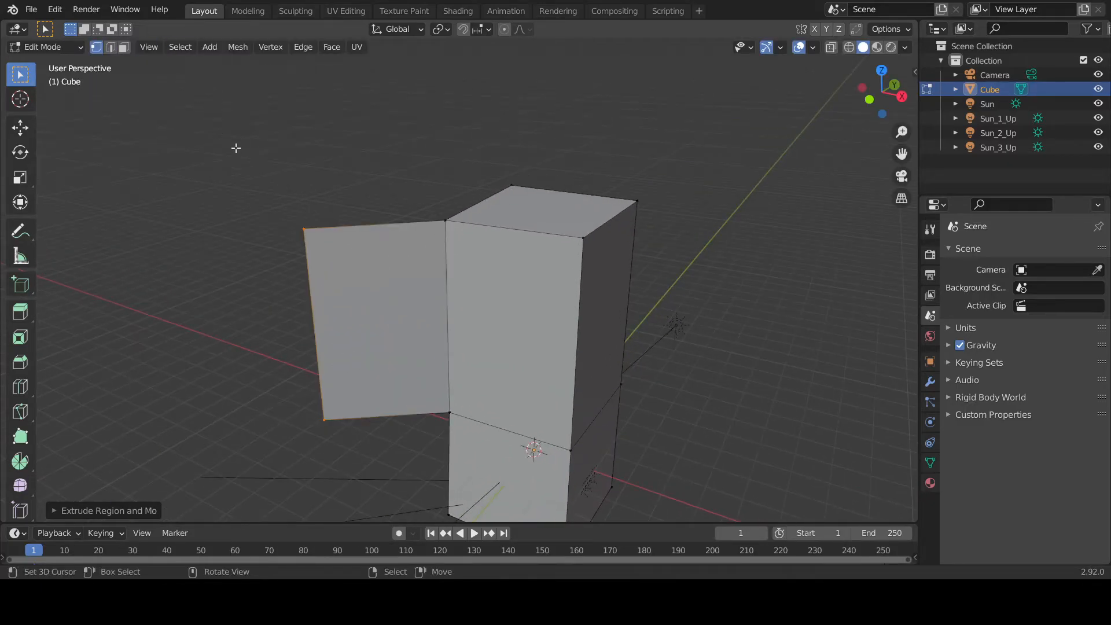
right_click(283, 214)
key(e)
click(363, 93)
Fill a four-sided face between the loose edge's two vertices and the two vertices of the block's adjoining top edge
middle_drag(449, 196, 353, 239)
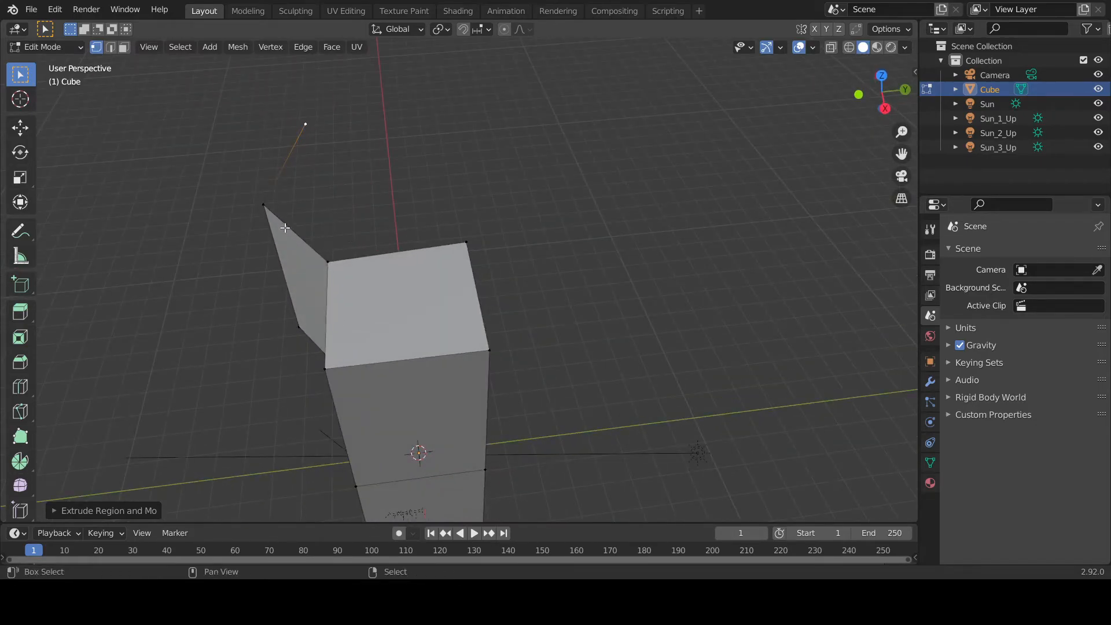
shift+click(264, 204)
shift+click(328, 260)
shift+click(451, 248)
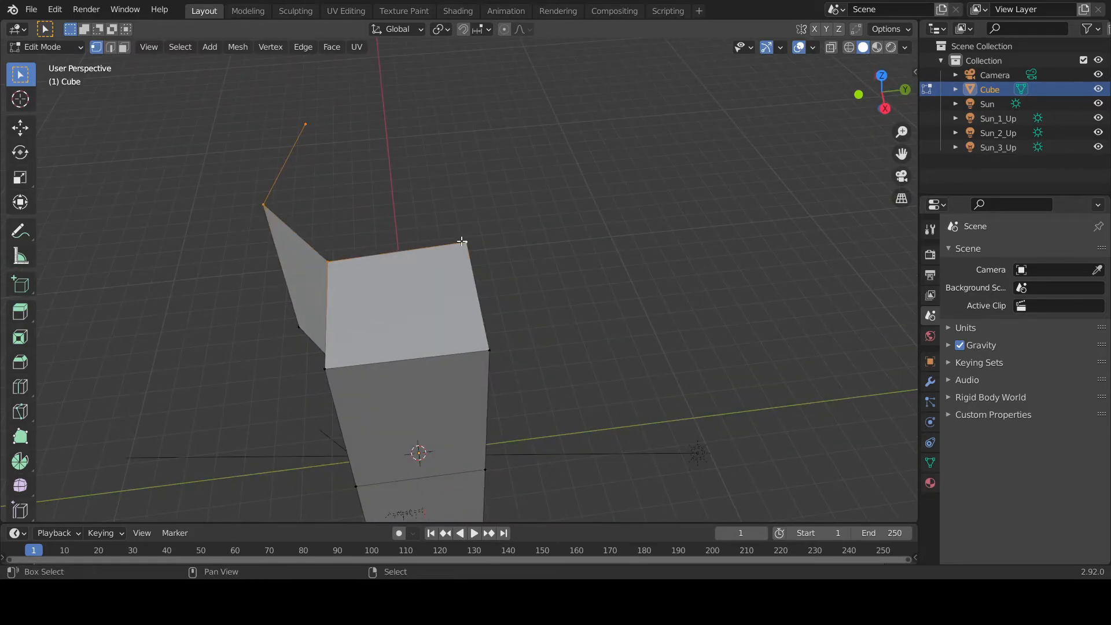
key(f)
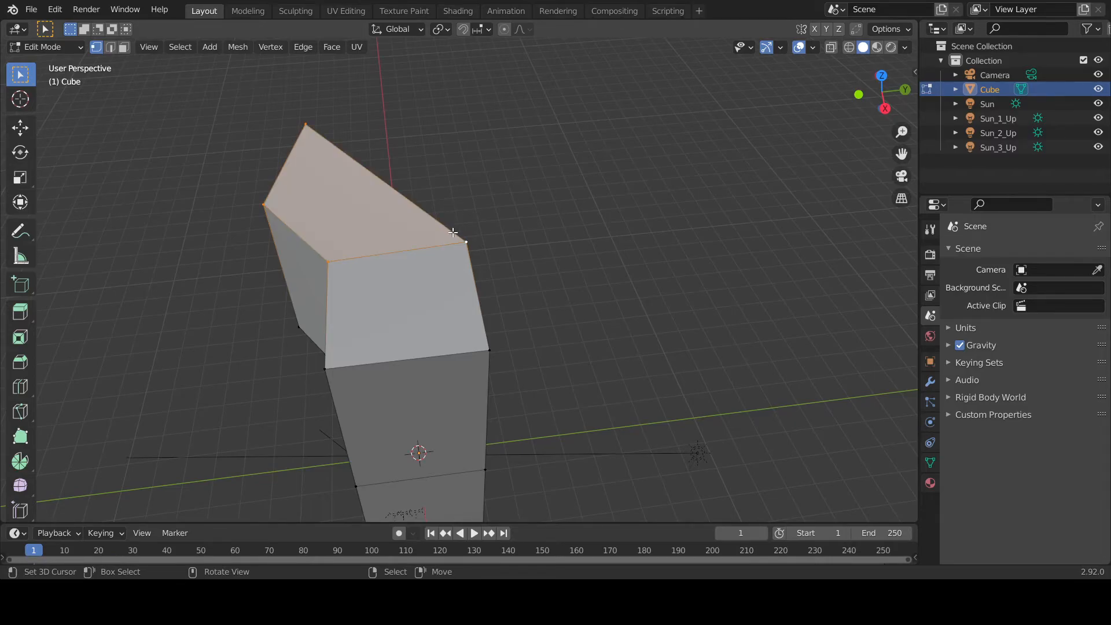
Try a loop cut running through the flap and the new four-sided face, sliding it toward the outer side, and undo it
middle_drag(452, 227, 461, 213)
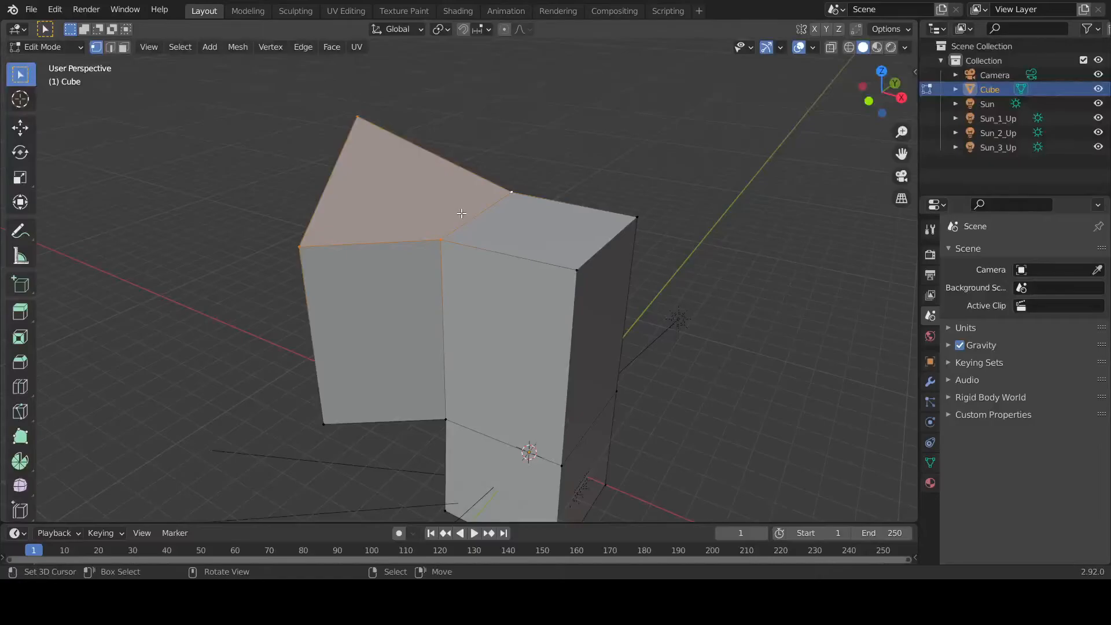
key(ctrl+r)
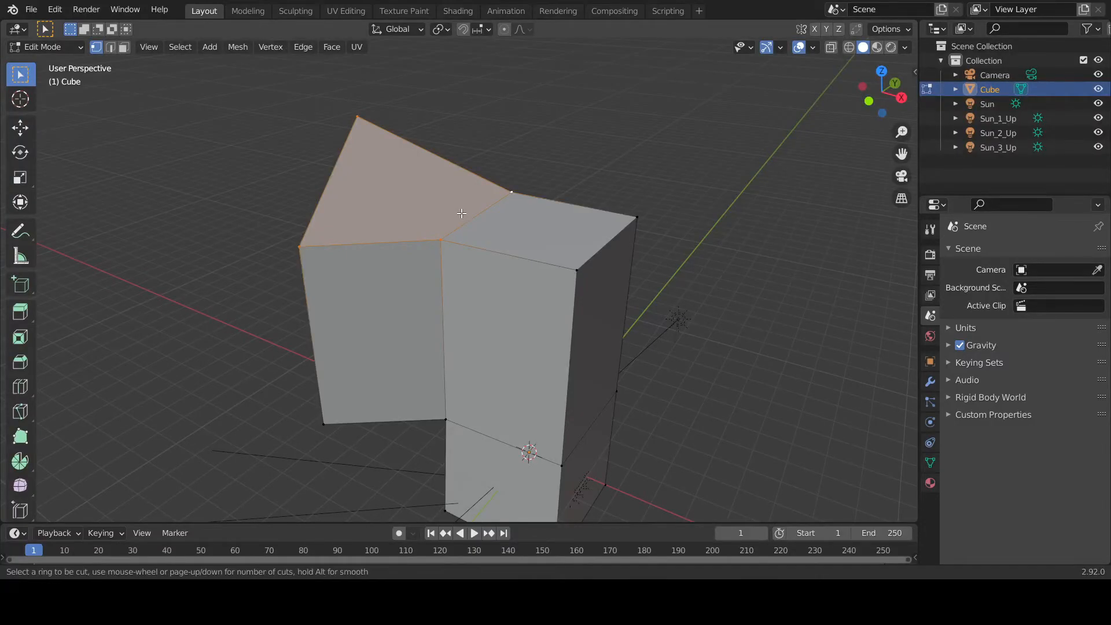
click(403, 254)
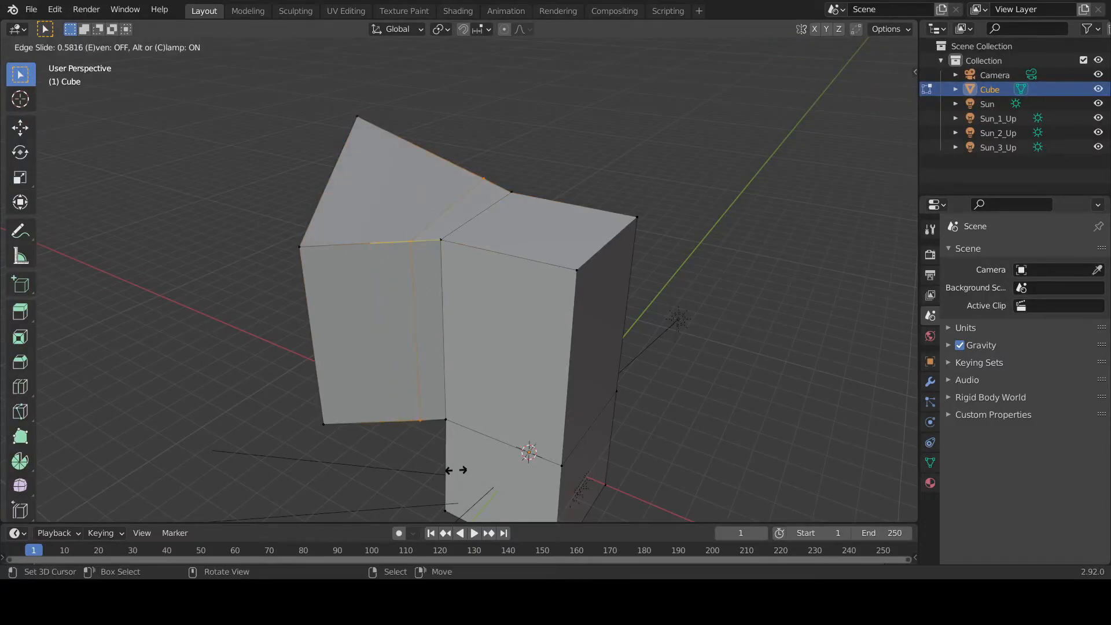
click(378, 312)
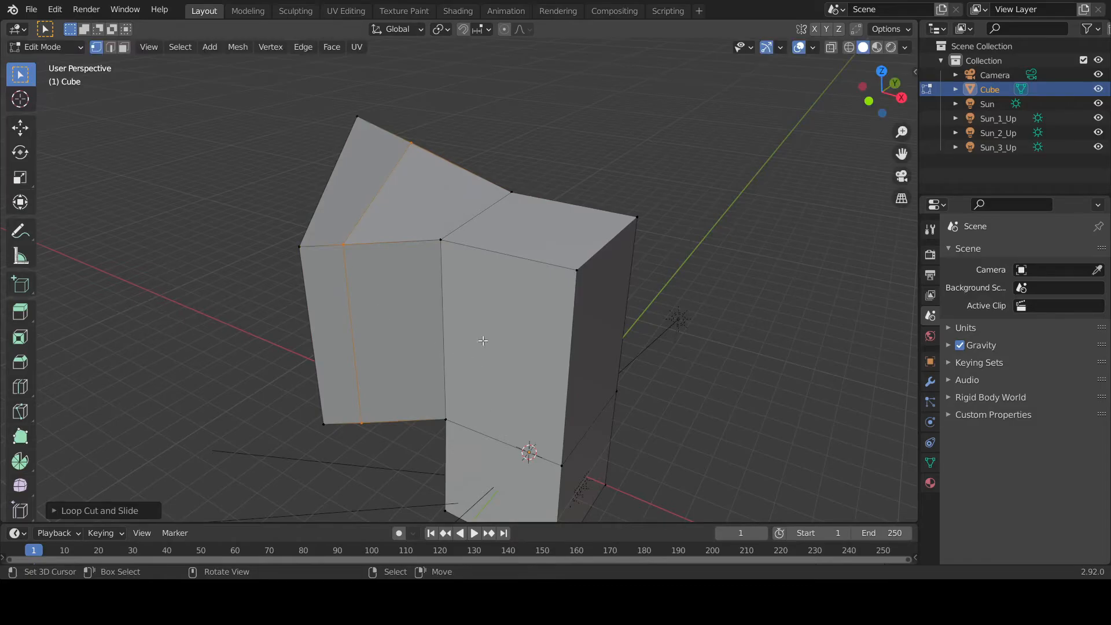
key(ctrl+z)
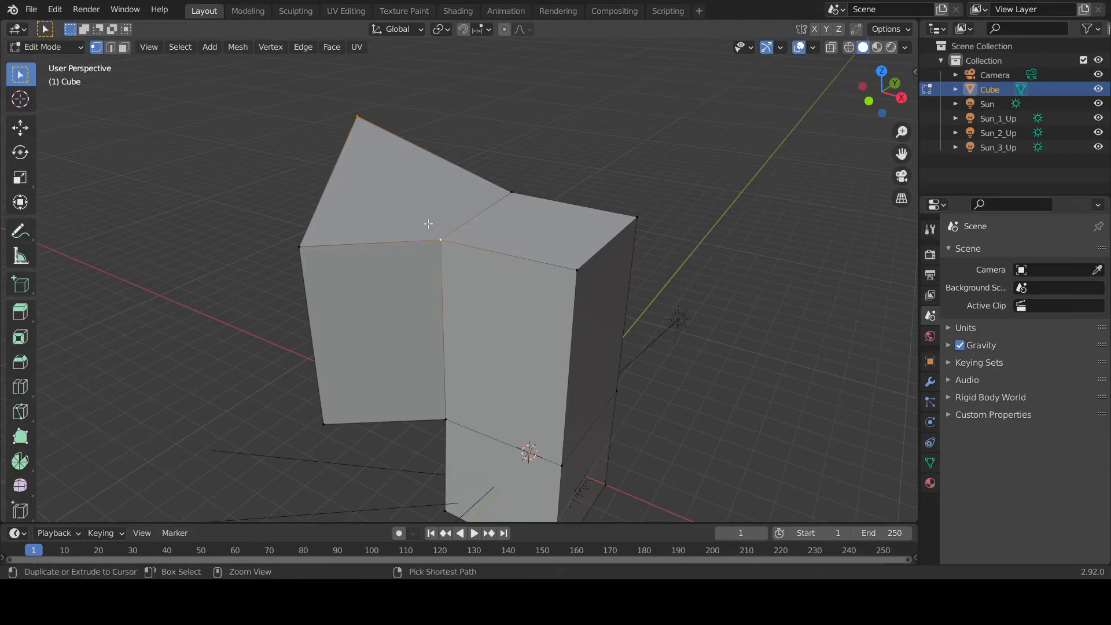
Split the four-sided face into two triangles by connecting its apex and inner corner with Connect Vertex Pairs
key(ctrl+v)
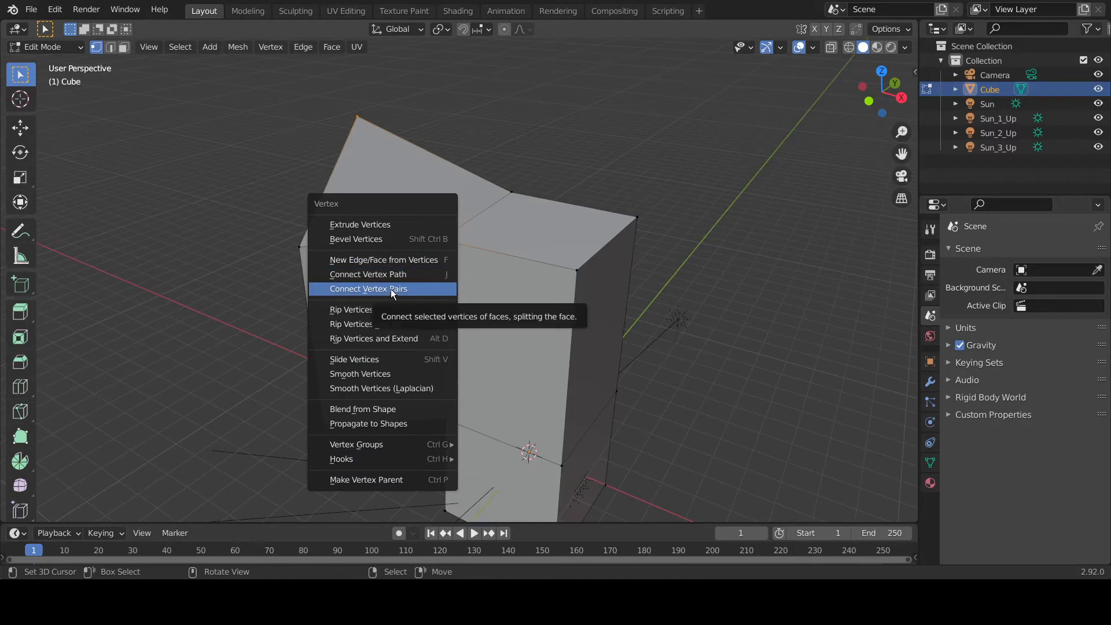
click(408, 289)
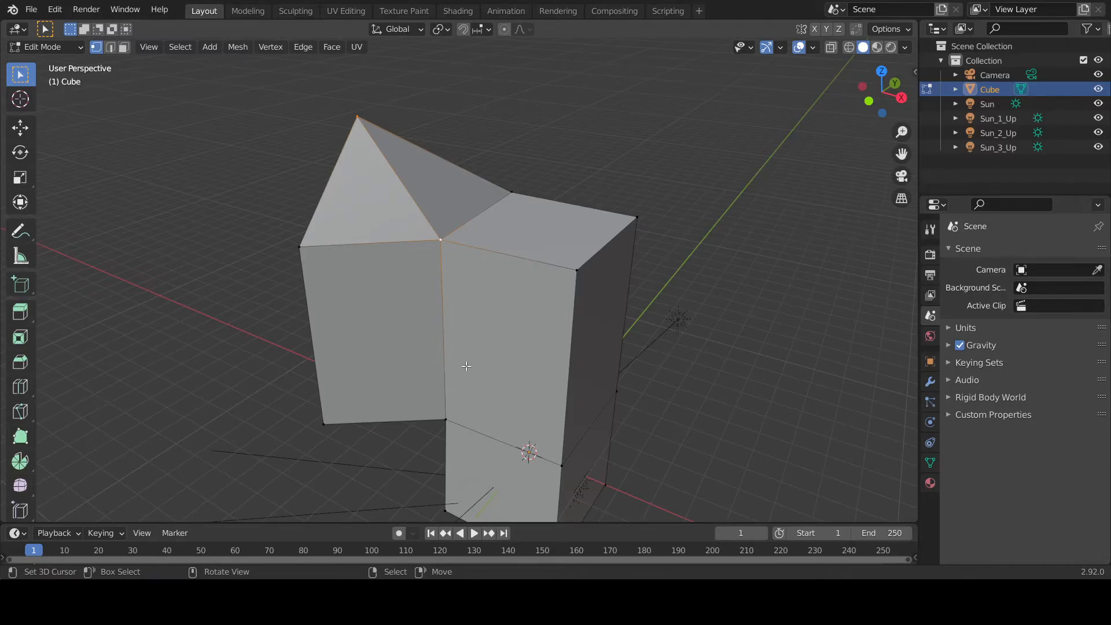
Add two loop cuts down the flap, the second one also running into the adjoining triangle
key(ctrl+r)
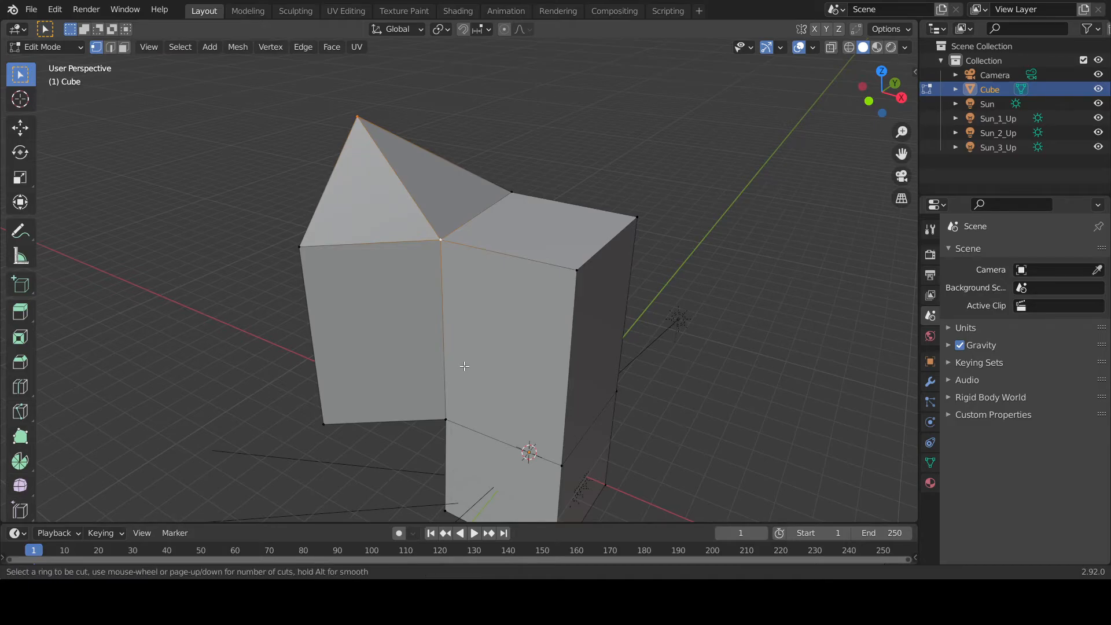
click(374, 250)
click(375, 277)
key(ctrl+r)
click(358, 239)
click(395, 276)
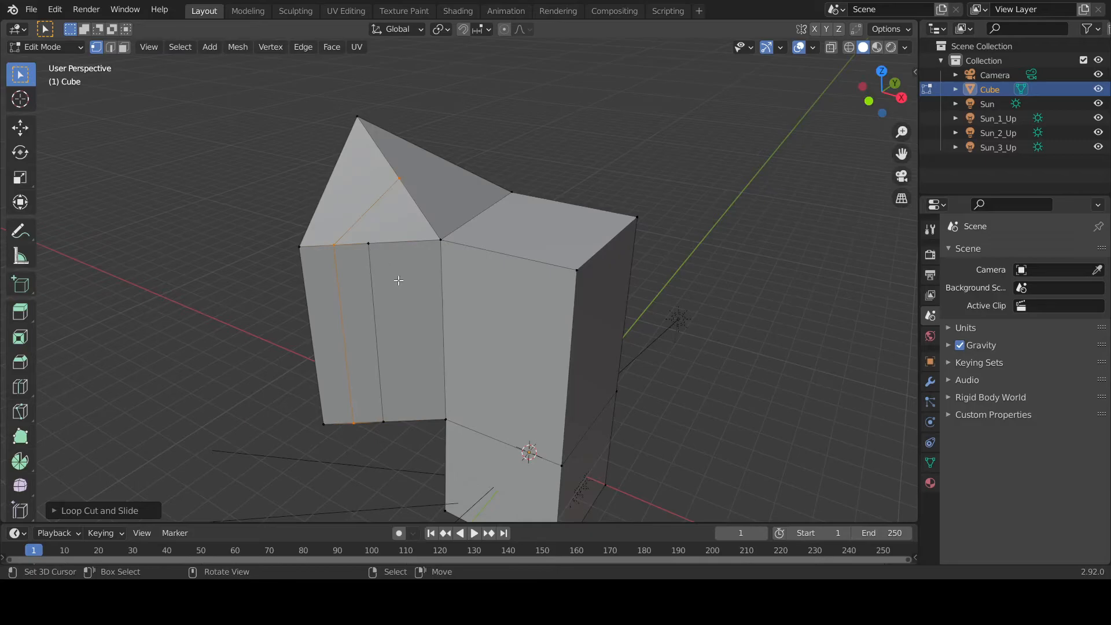
Preview a loop cut on the tall block and select the two vertices of the edge shared by its top and the triangle
key(ctrl+r)
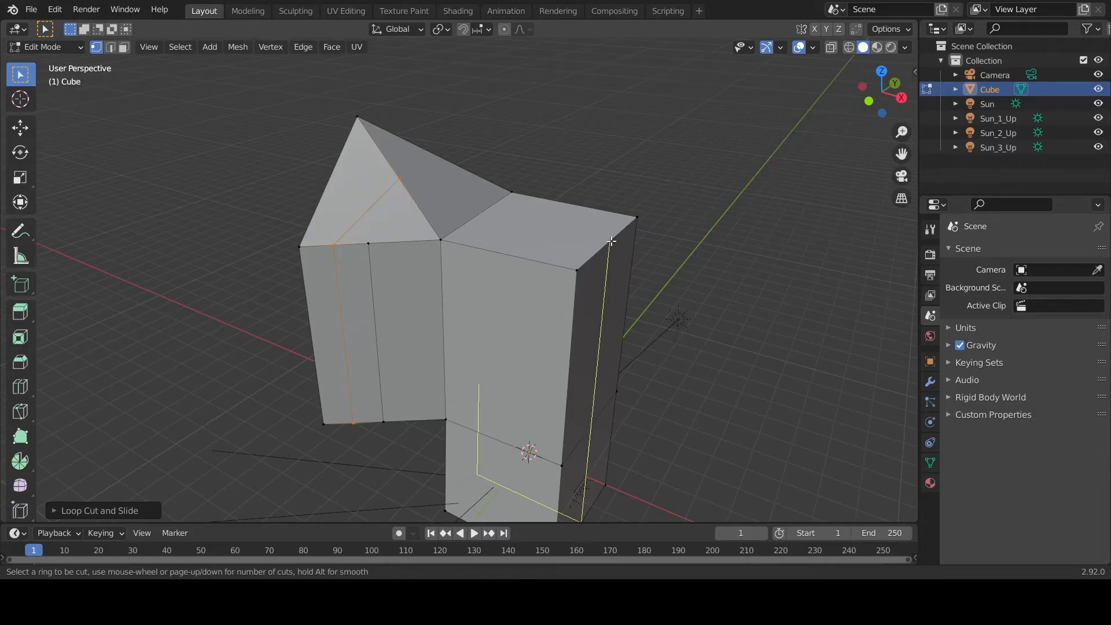
key(Escape)
middle_drag(569, 232, 315, 273)
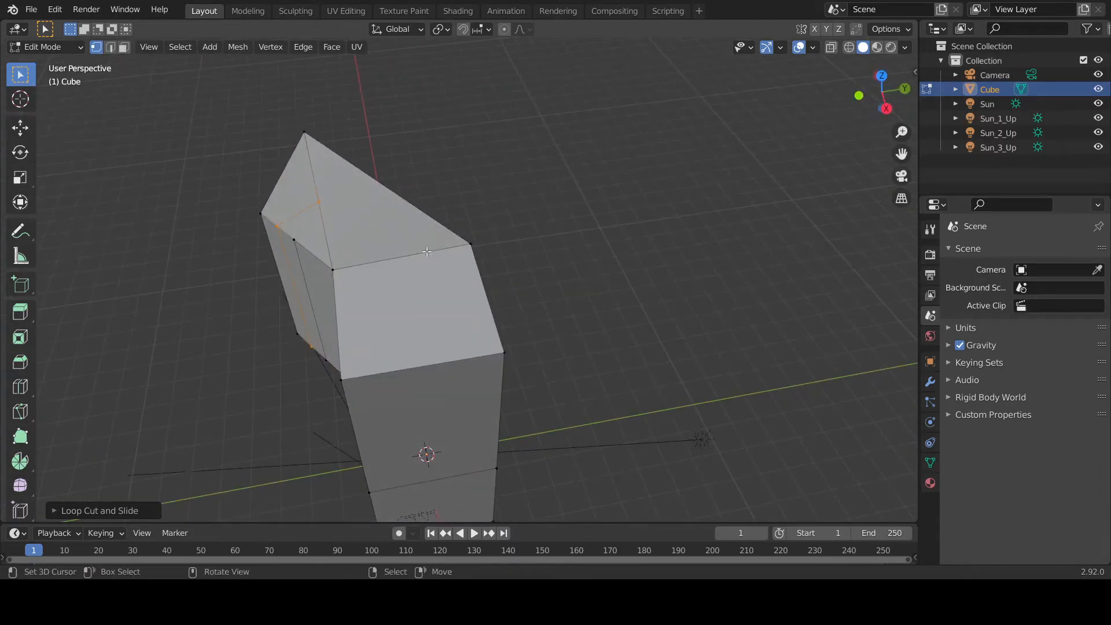
click(315, 273)
shift+click(474, 242)
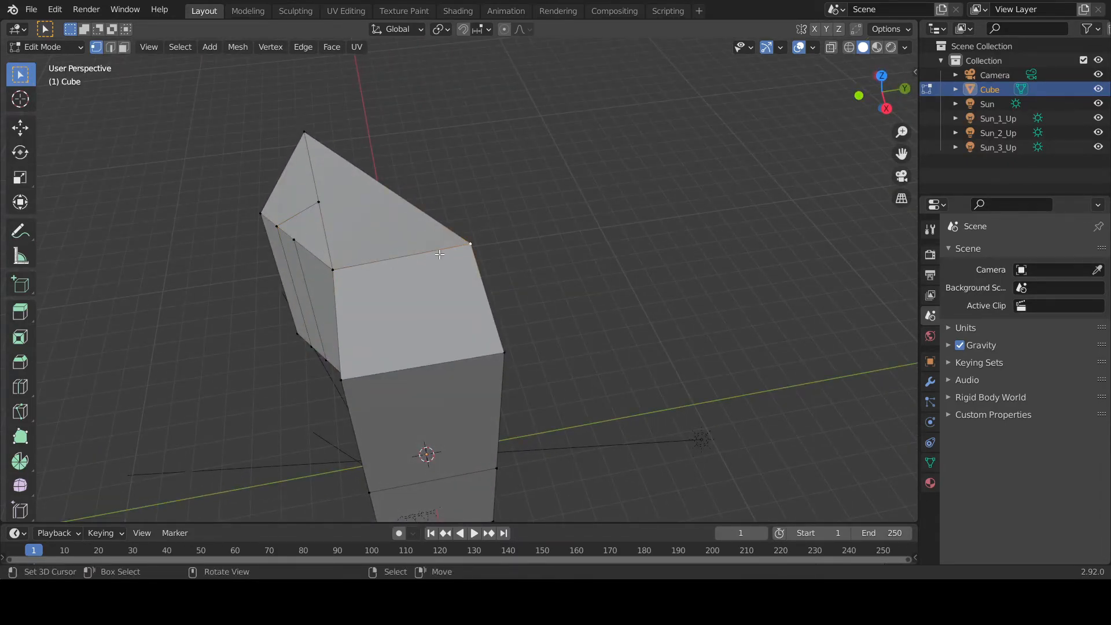
middle_drag(451, 302, 532, 258)
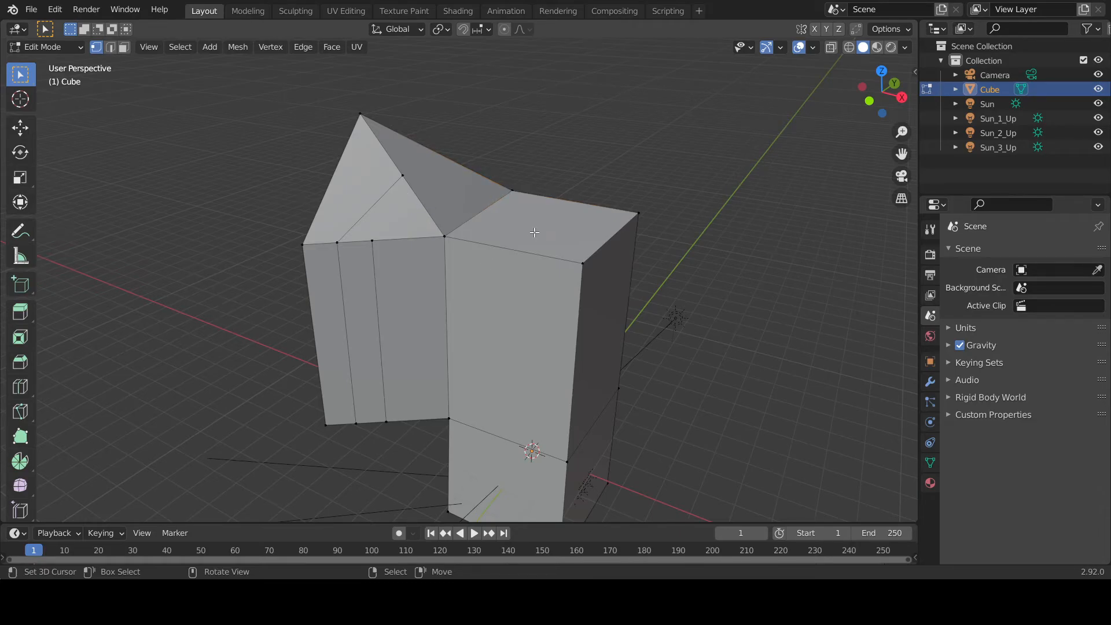
Select the edge between the tall block's top and front faces in edge mode and try rotating, scaling and moving it
click(111, 51)
click(527, 230)
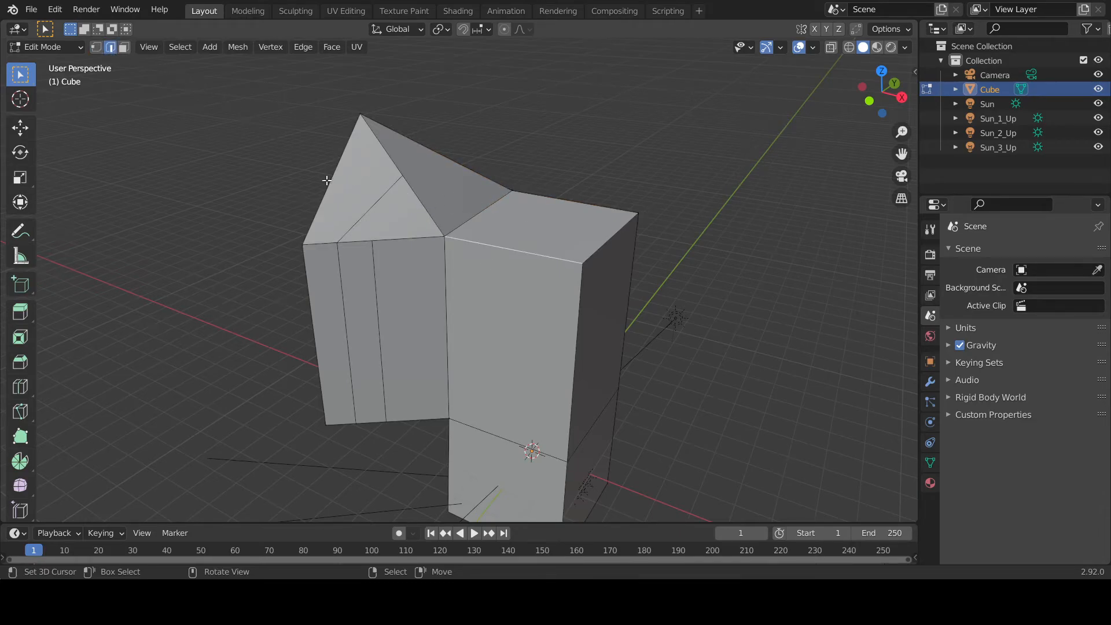
key(r)
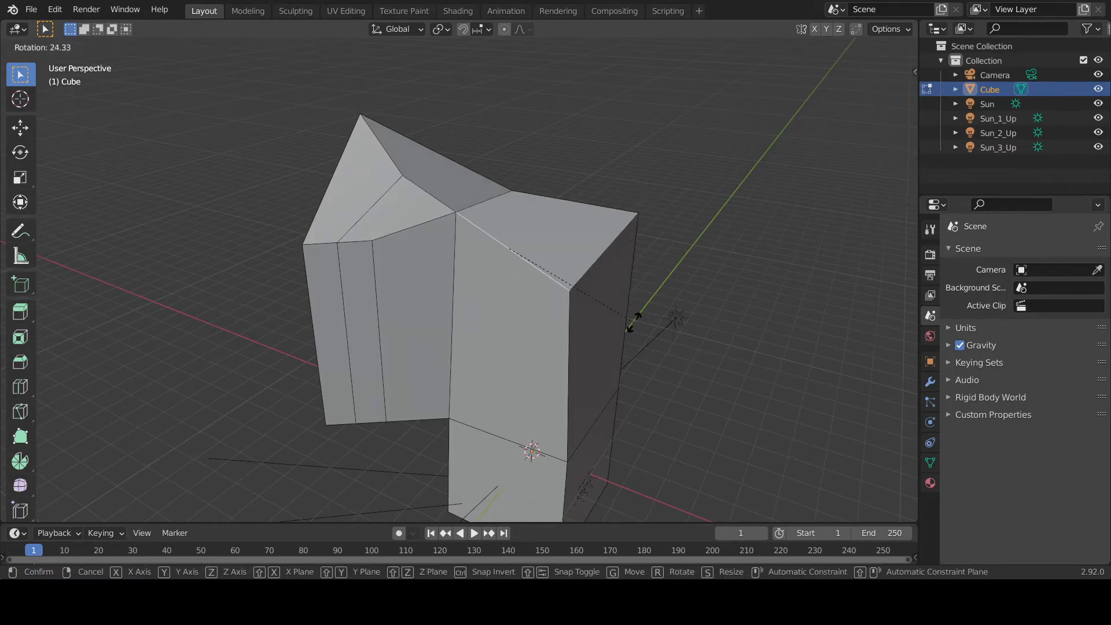
key(Escape)
key(s)
right_click(667, 268)
key(g)
right_click(637, 271)
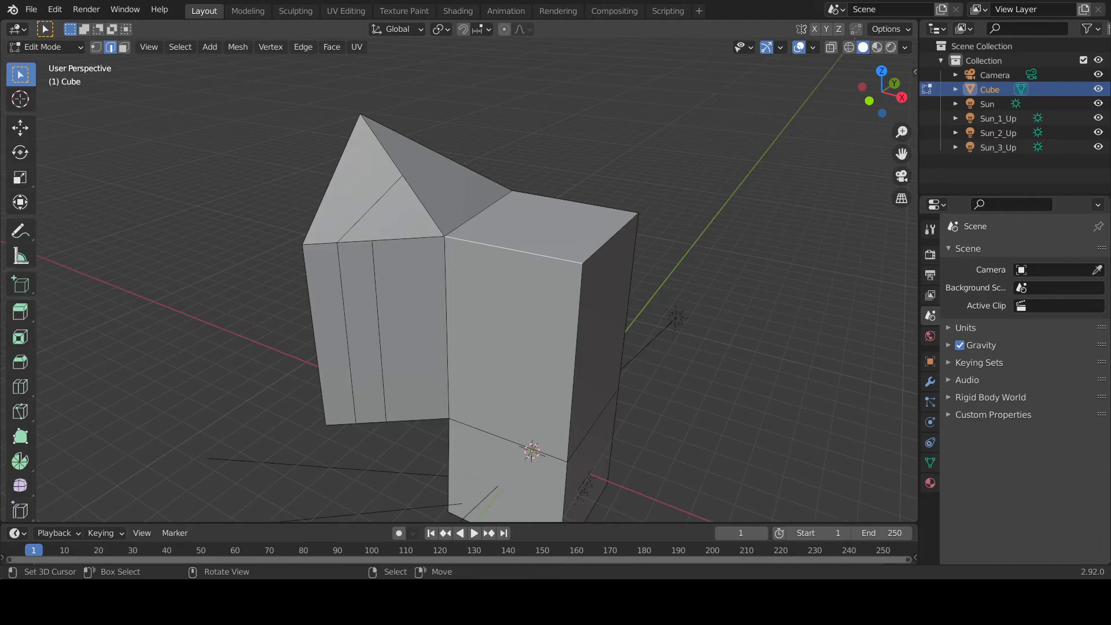
Place the 3D cursor away from the model and add a mesh circle there in Object Mode
shift+right_click(213, 189)
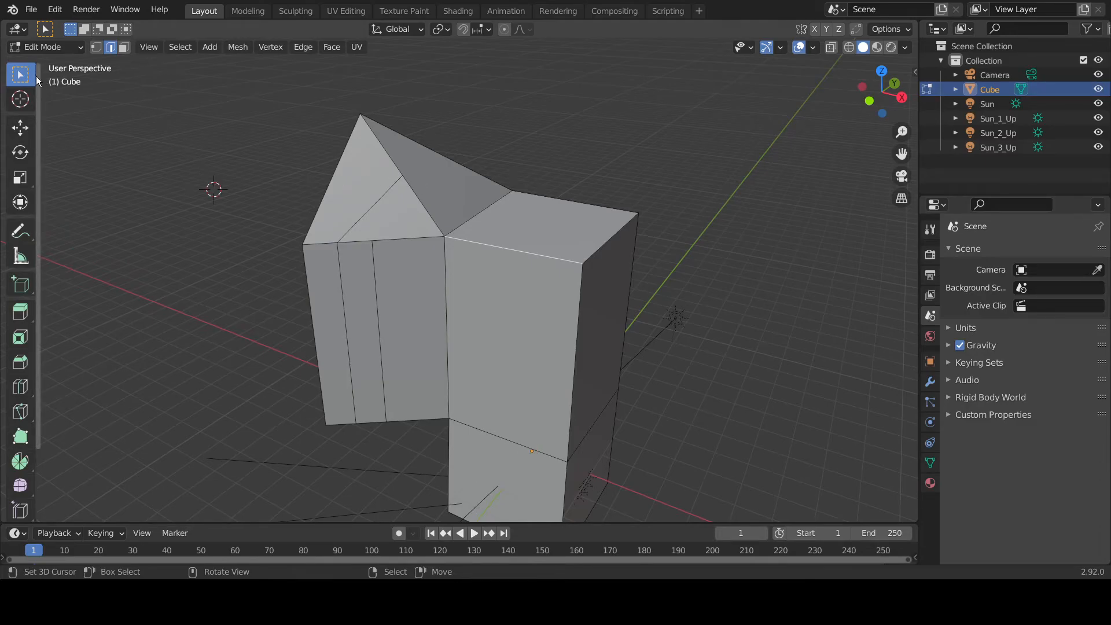
click(47, 48)
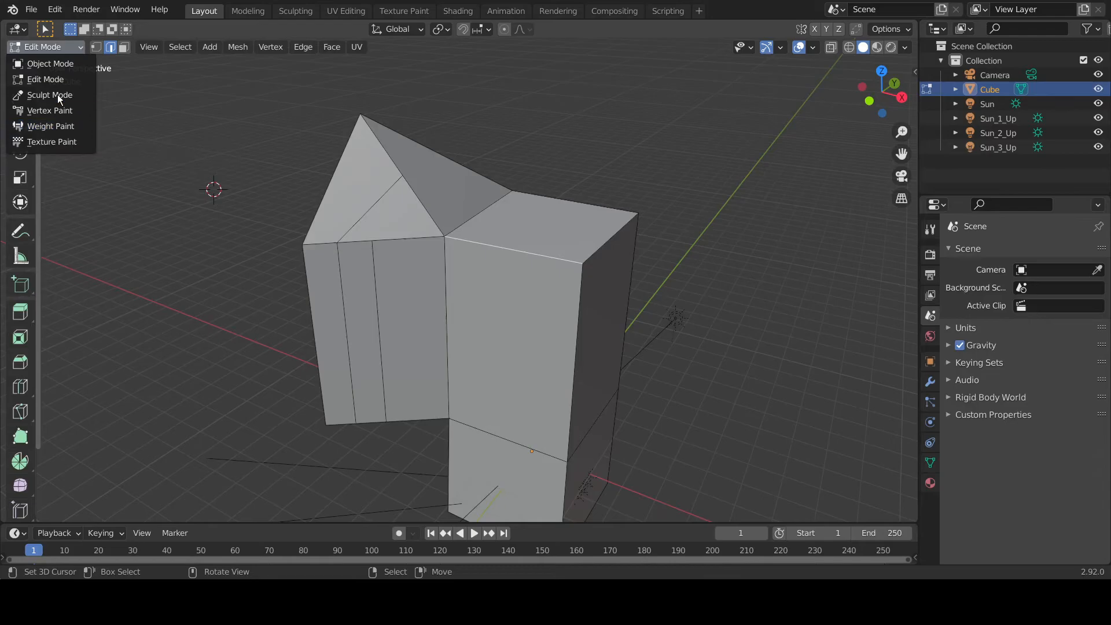
click(51, 64)
scroll(364, 243, down, 5)
middle_drag(365, 242, 681, 414)
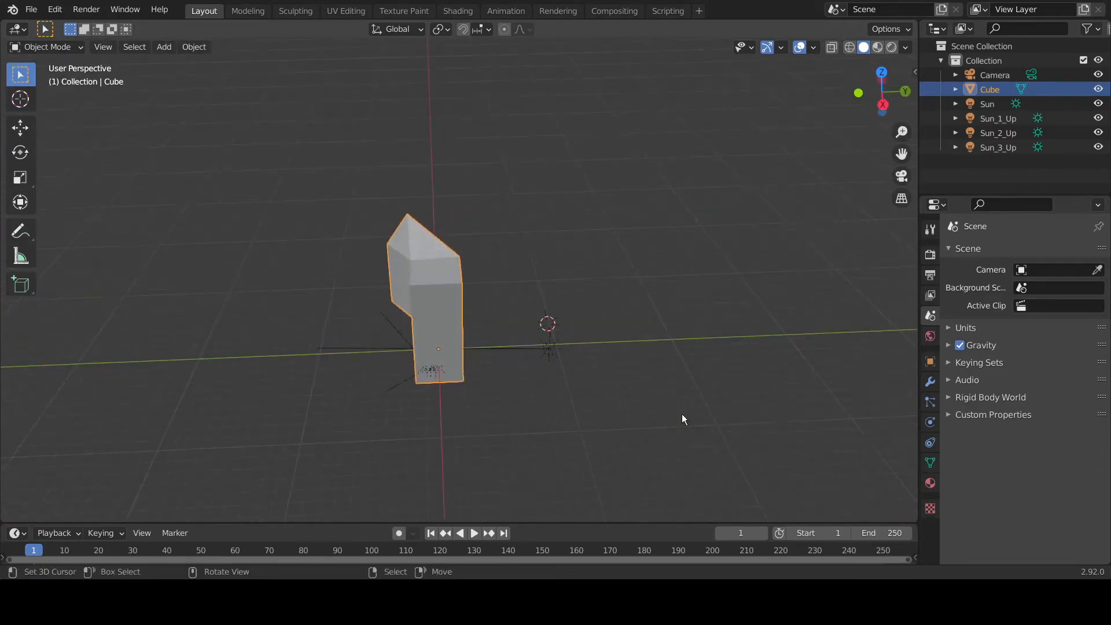
click(165, 47)
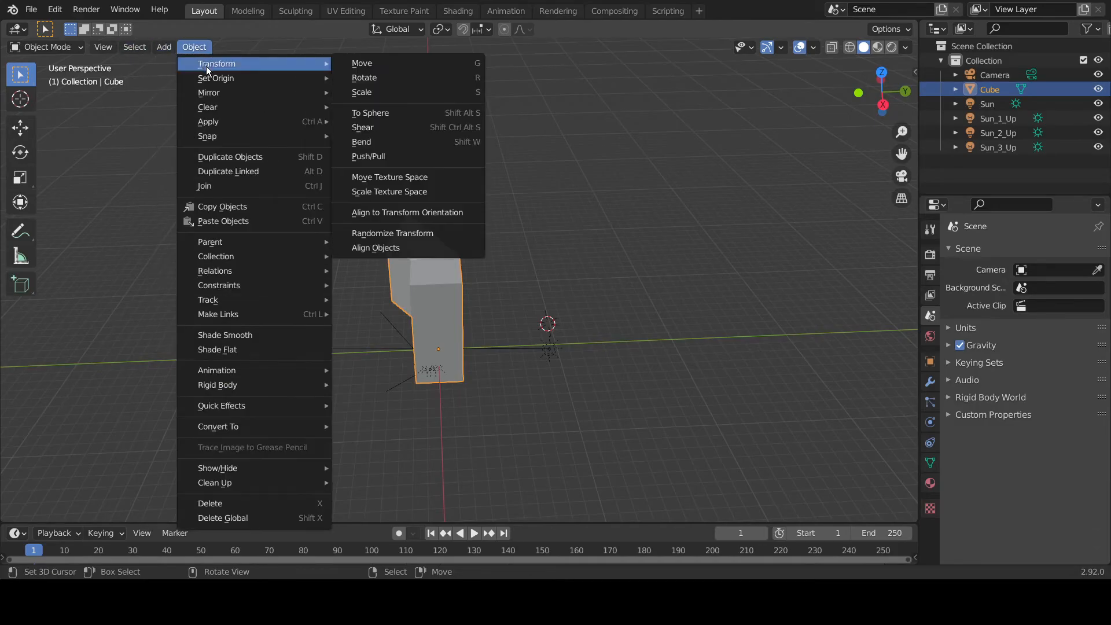
mouse_move(182, 67)
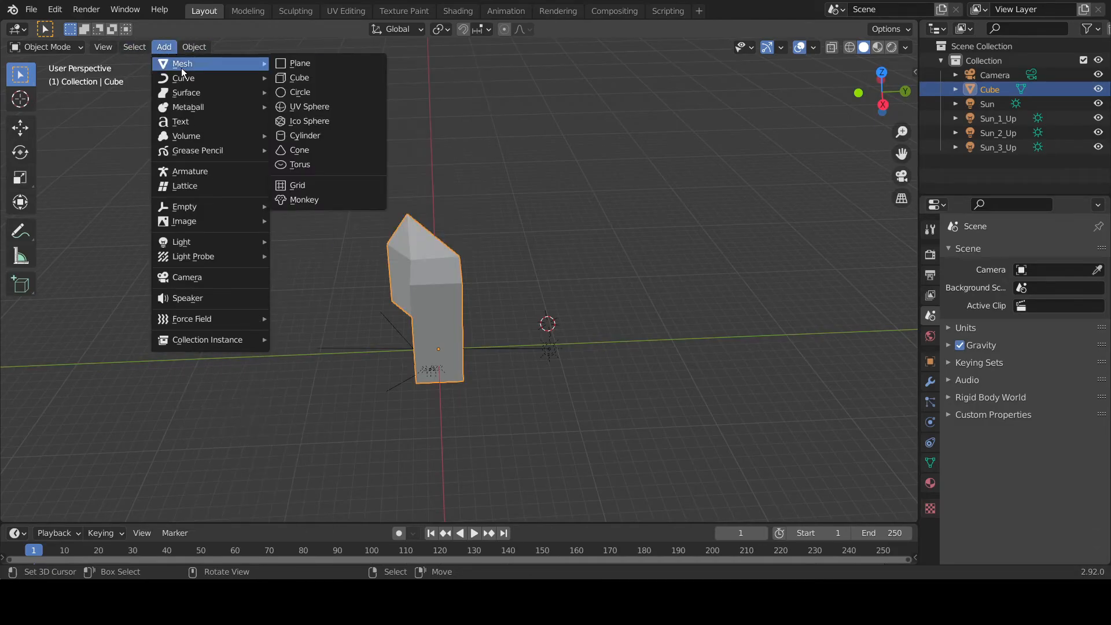
click(299, 94)
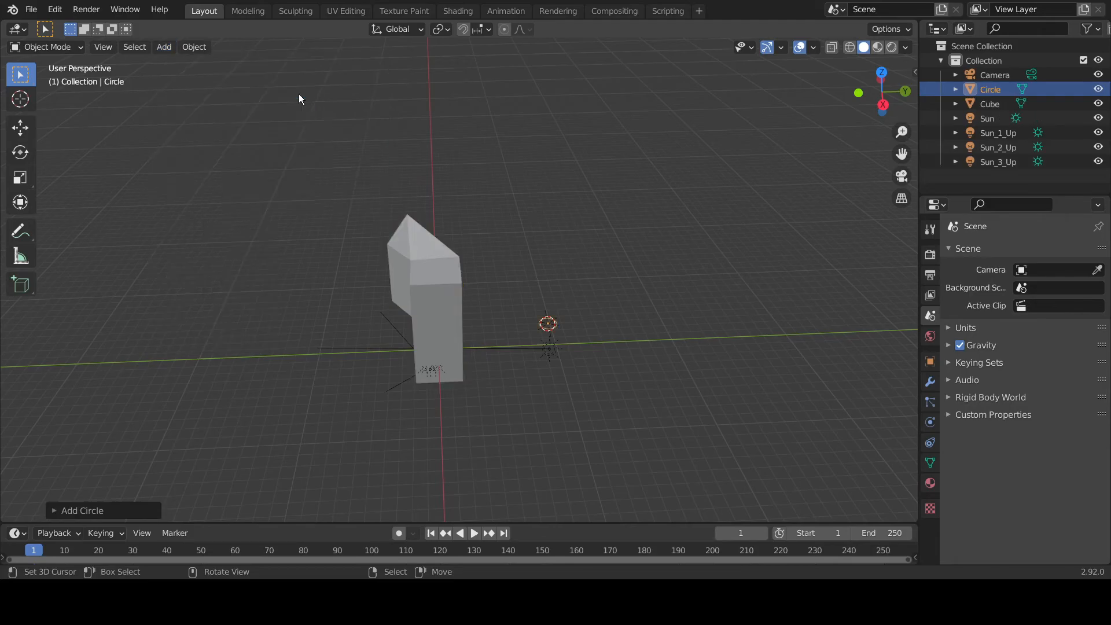
click(57, 510)
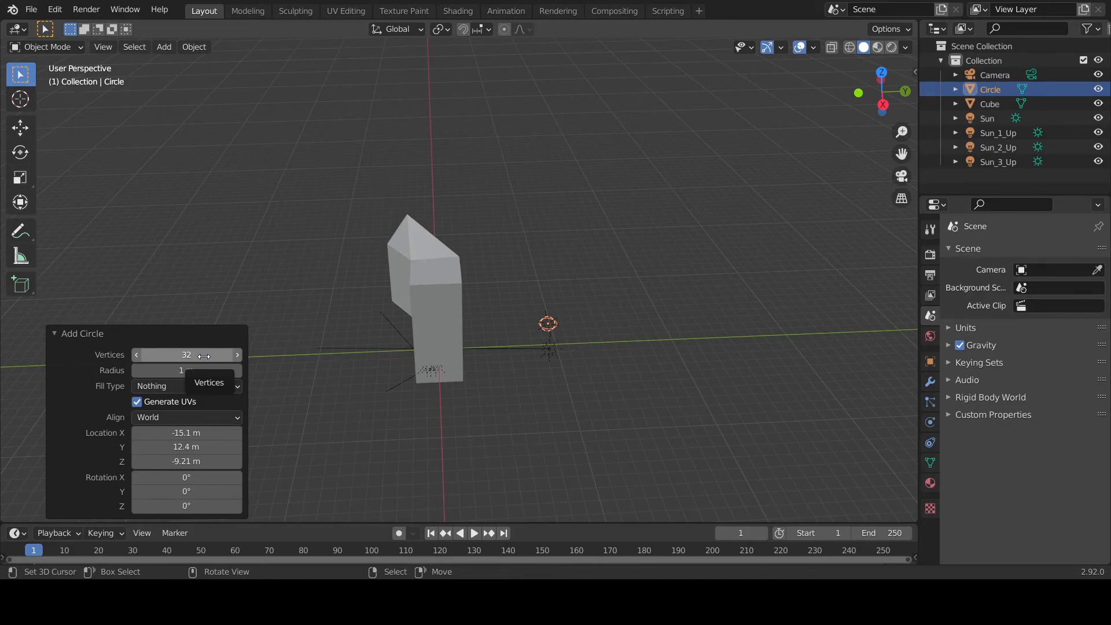
click(612, 341)
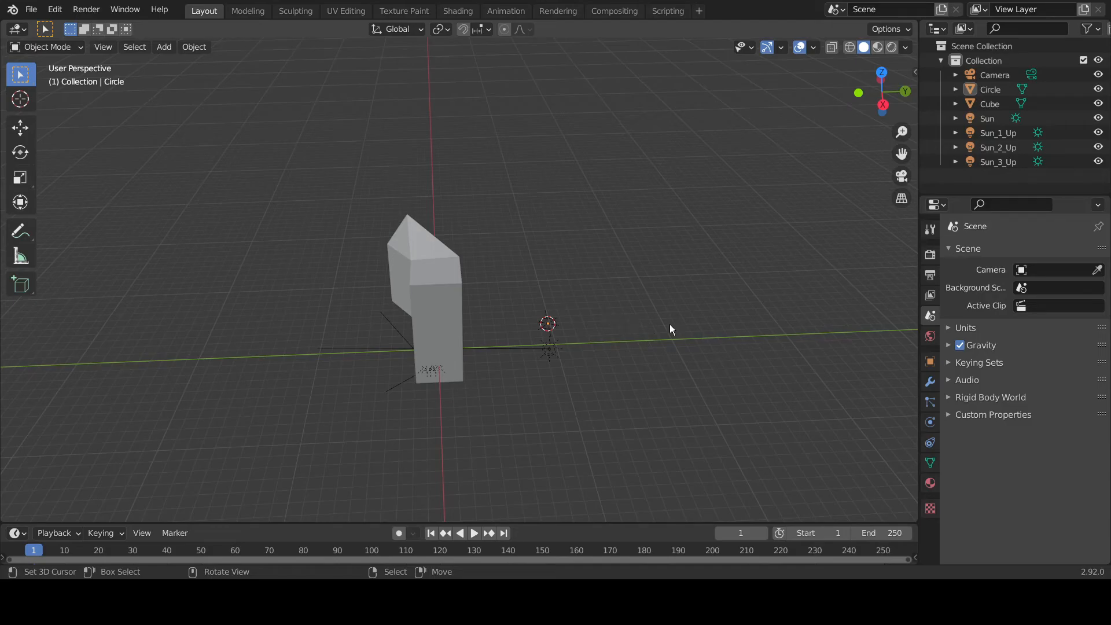
Scale the circle up by about 24.3 and show its points with vertex selection in Edit Mode, ending in Object Mode
click(547, 325)
key(s)
click(632, 358)
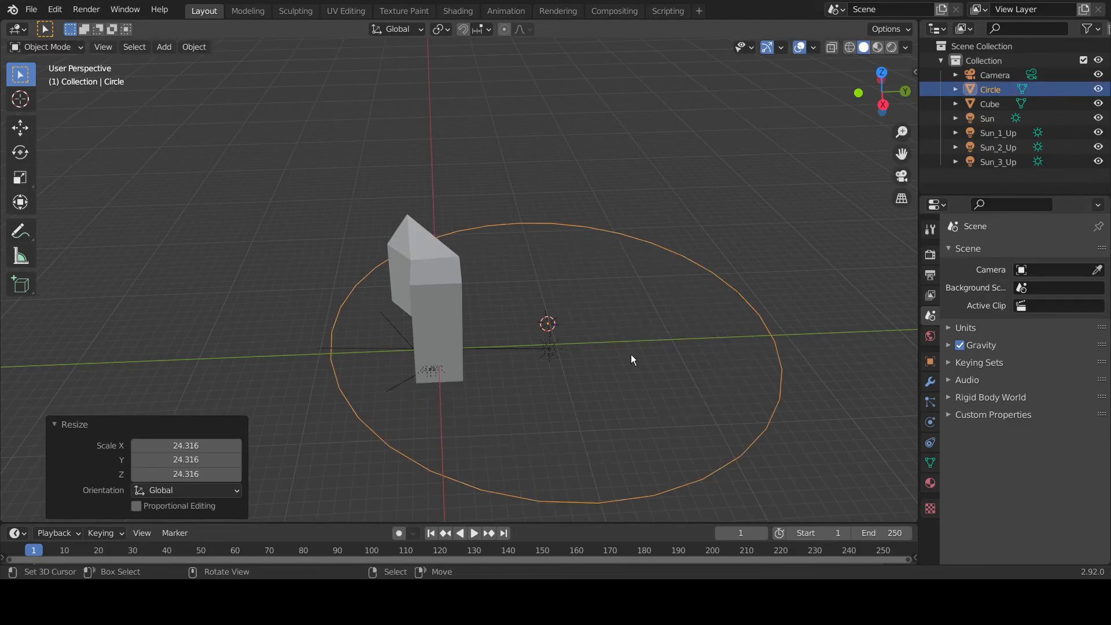
key(Tab)
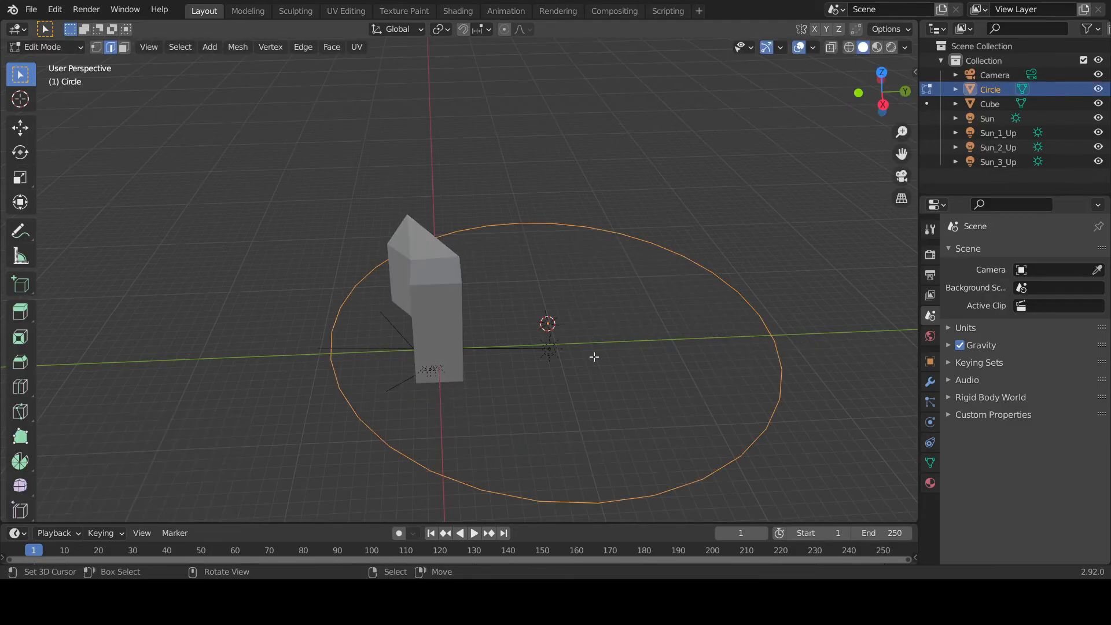
click(97, 47)
click(46, 47)
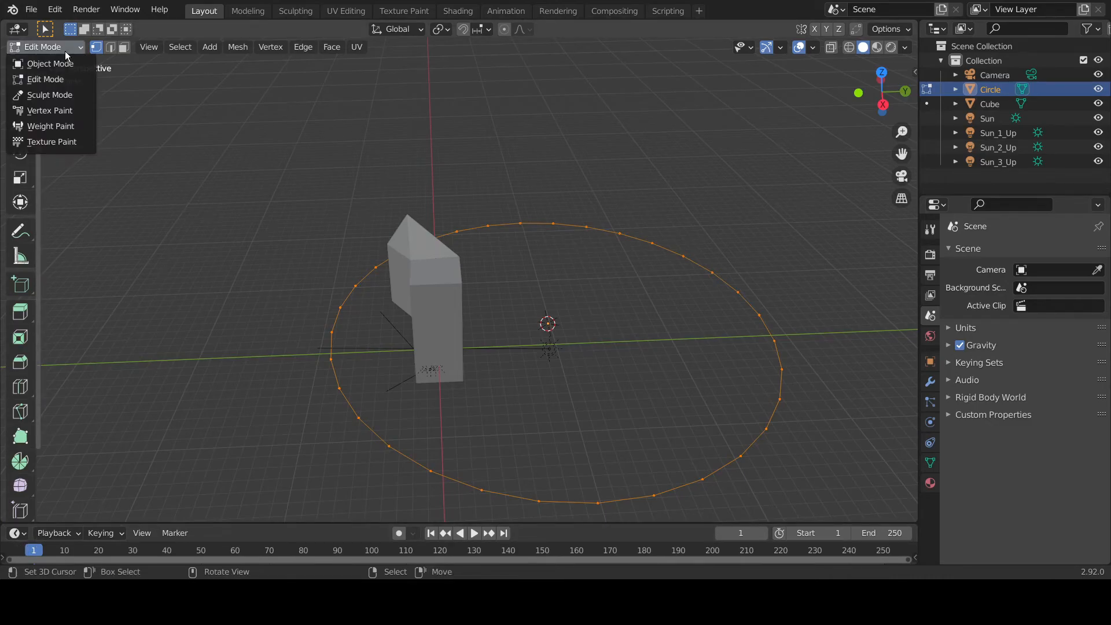
click(54, 61)
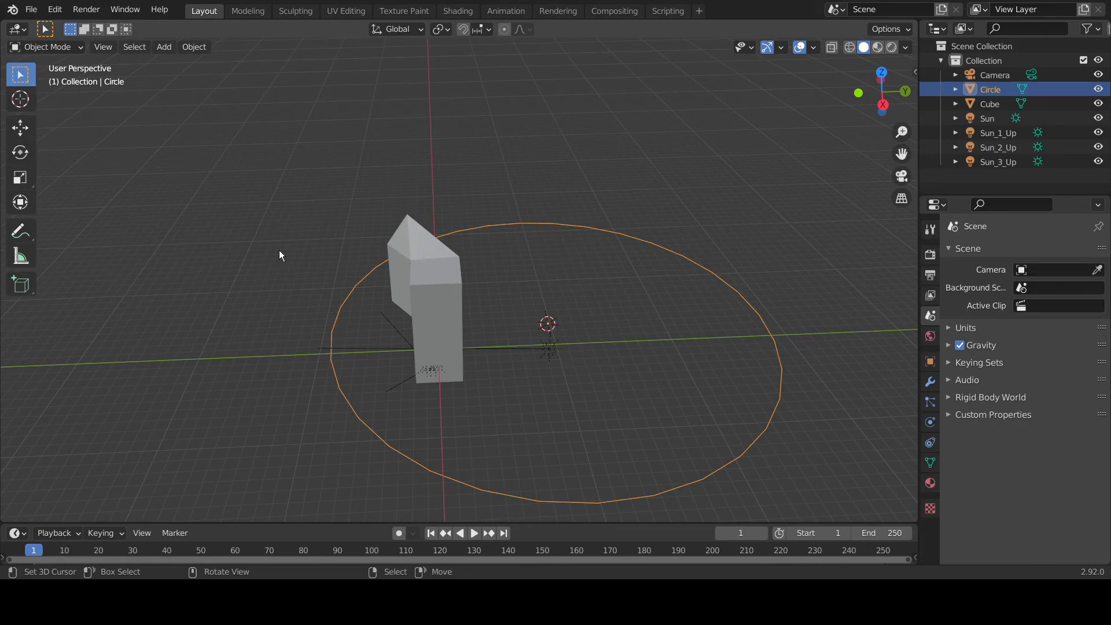
Add a second mesh circle with 5 vertices and a radius of 5 m
key(shift+a)
mouse_move(279, 250)
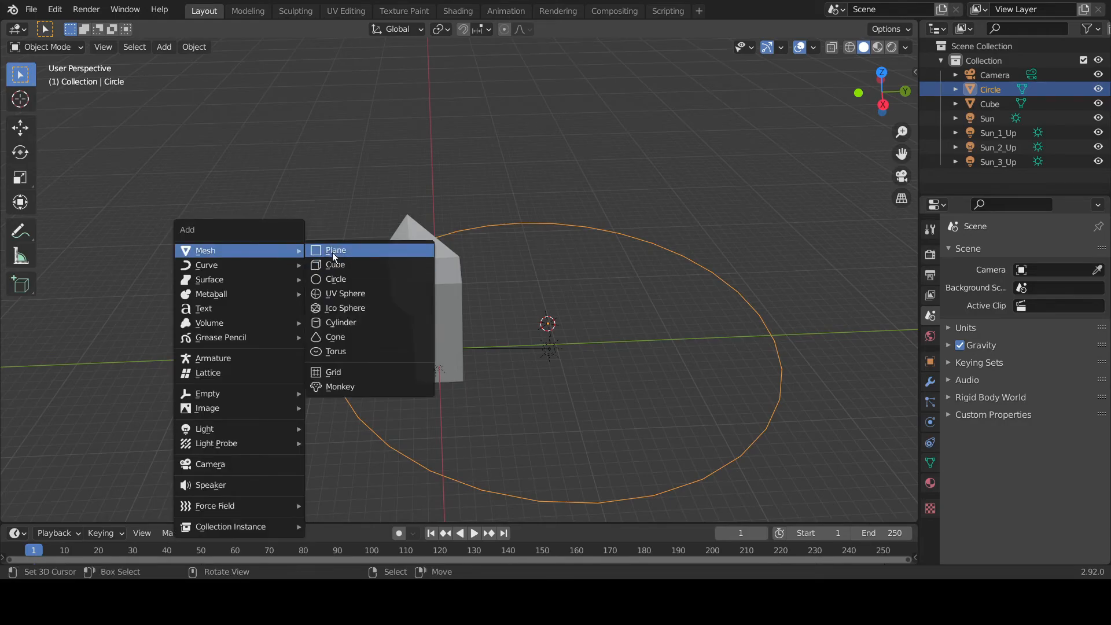
click(346, 281)
click(195, 357)
text(5)
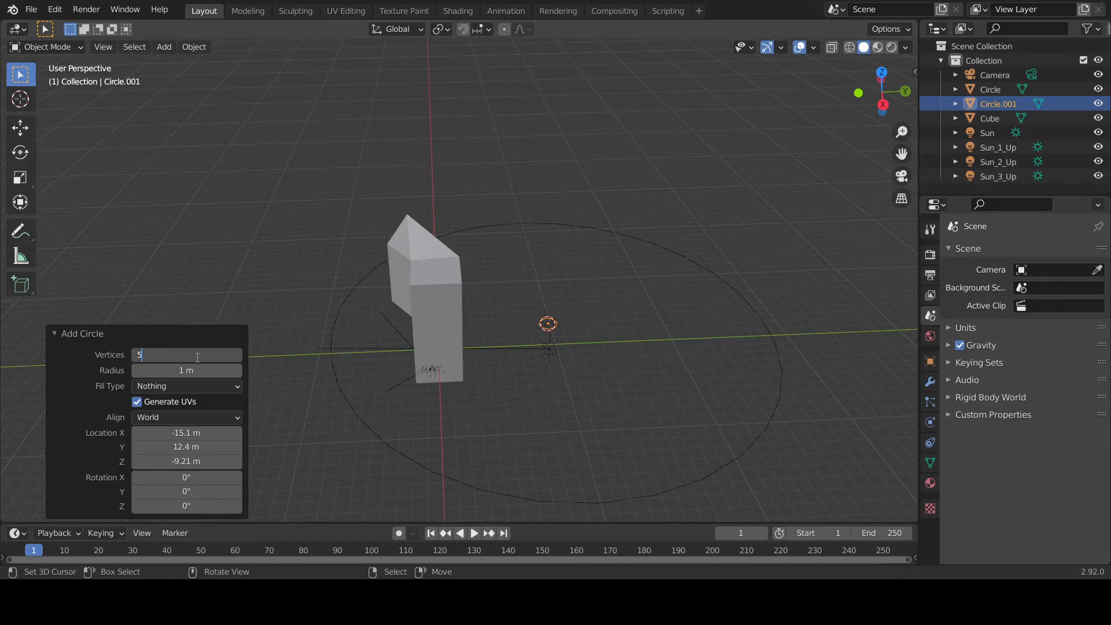
key(Return)
click(207, 368)
text(5)
key(Return)
Scale the pentagon up in Edit Mode, and back down by a factor of about 0.68
shift+right_click(259, 204)
key(Tab)
key(s)
click(717, 394)
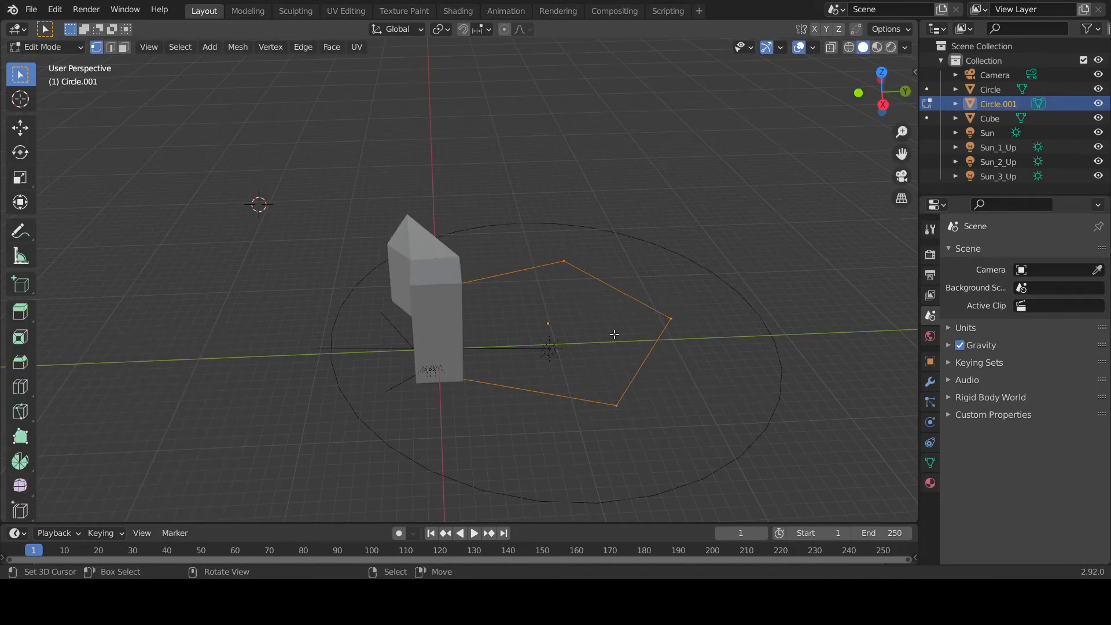
key(s)
click(655, 333)
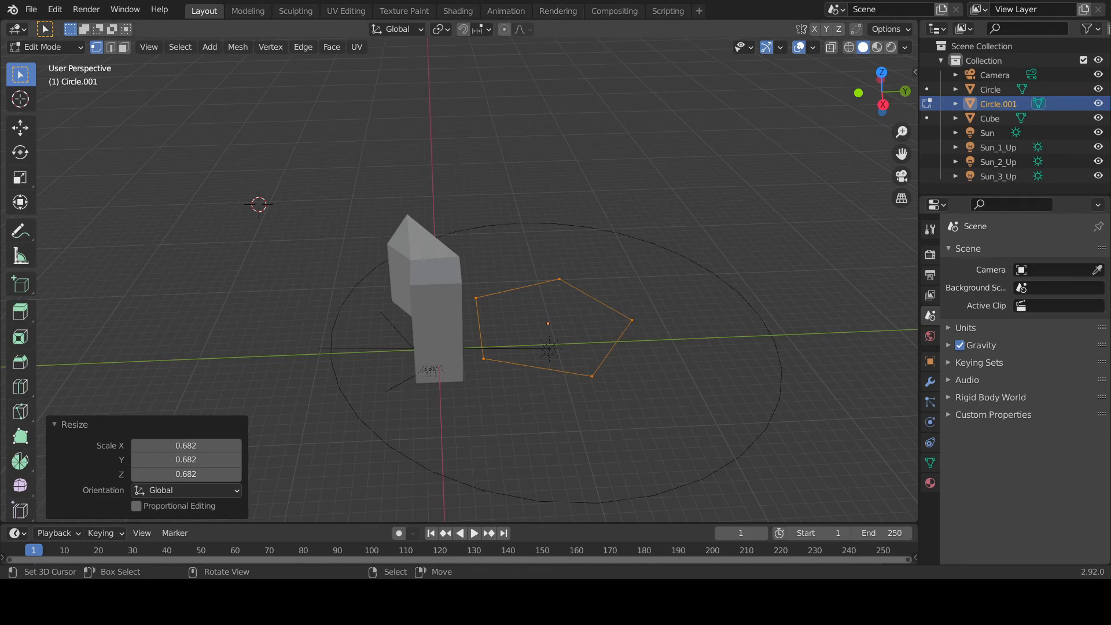
Place the 3D cursor in empty space and delete the pentagon, the cube model and the large circle
shift+right_click(113, 333)
key(Tab)
key(Delete)
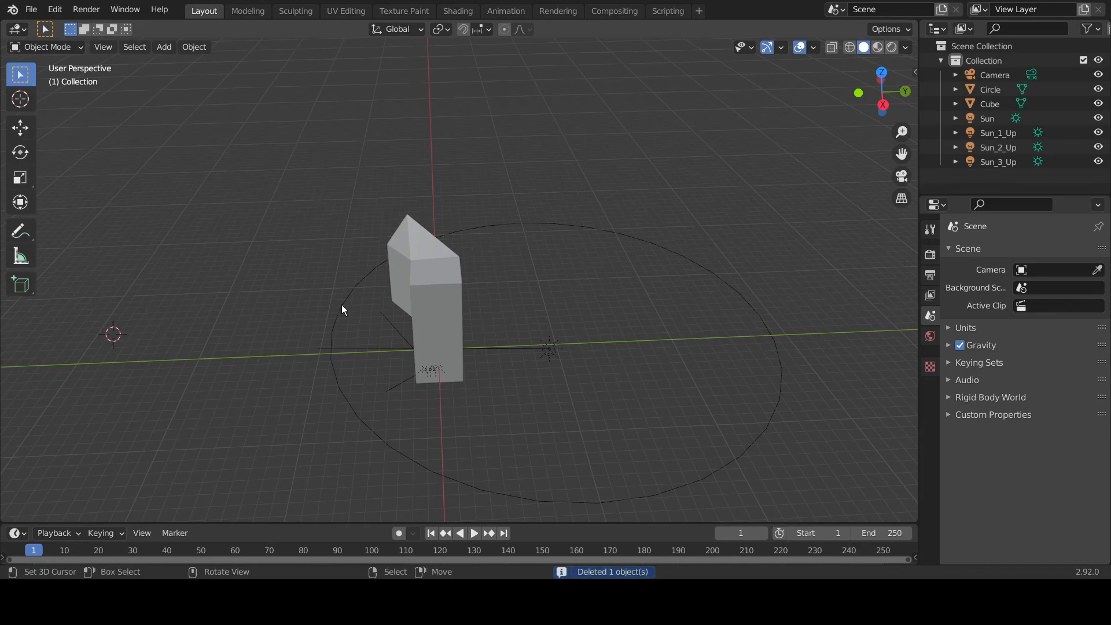
click(431, 267)
shift+click(353, 311)
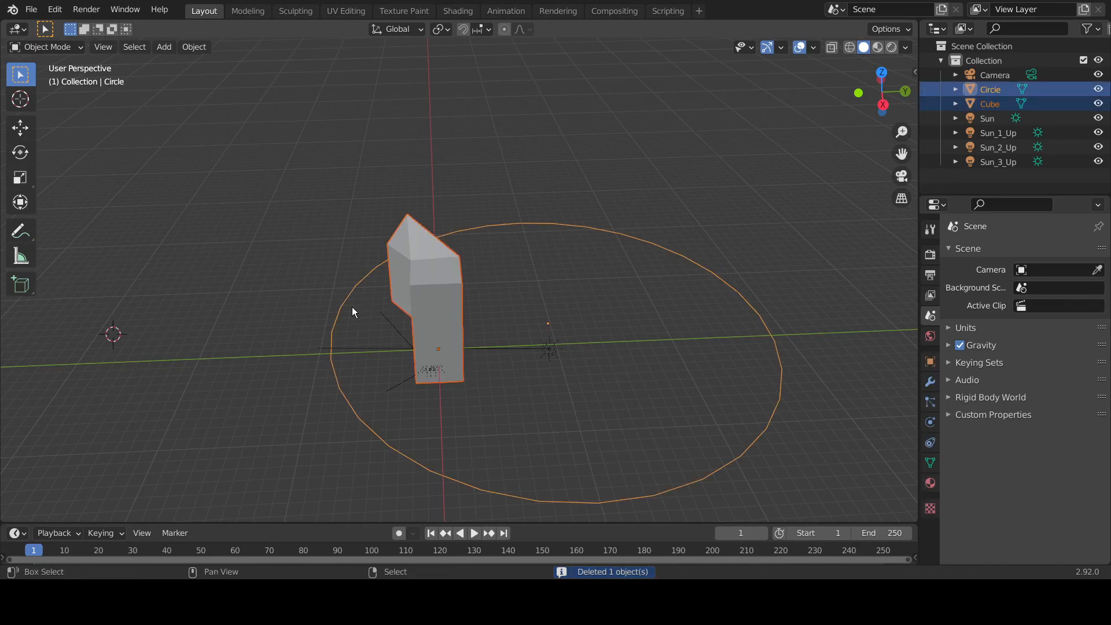
key(Delete)
Add a mesh circle with 8 vertices at the 3D cursor
key(shift+a)
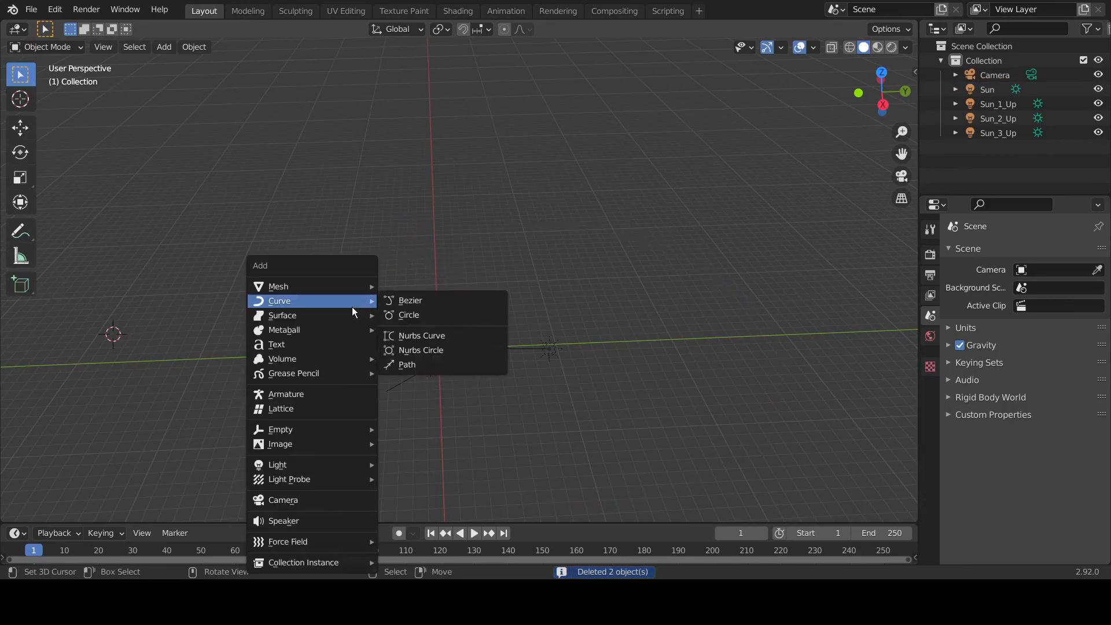
mouse_move(331, 286)
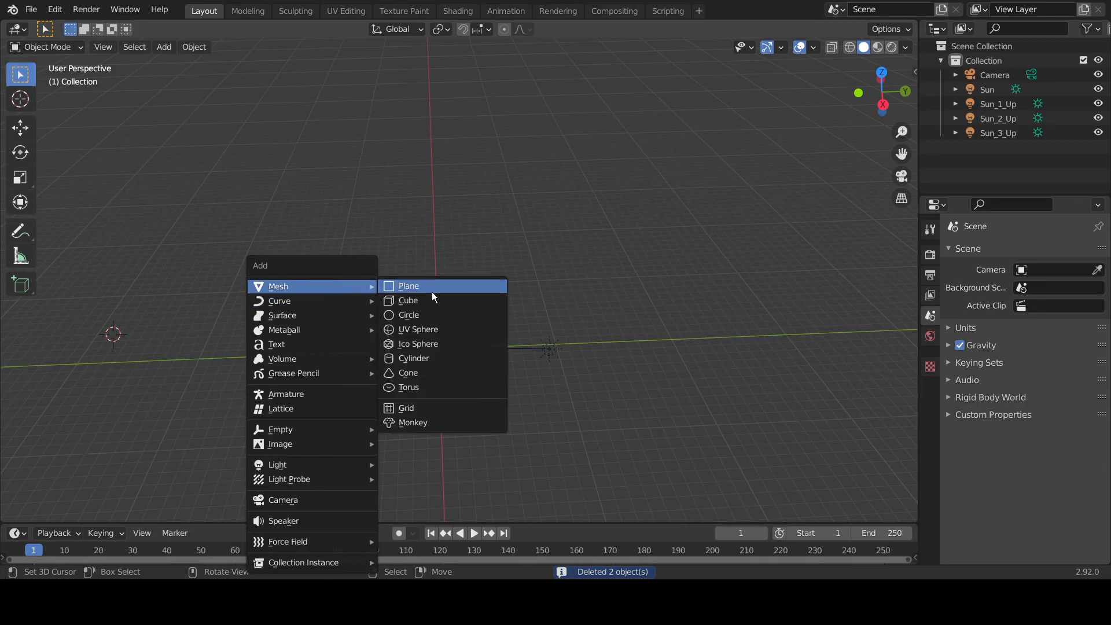
click(409, 315)
click(221, 354)
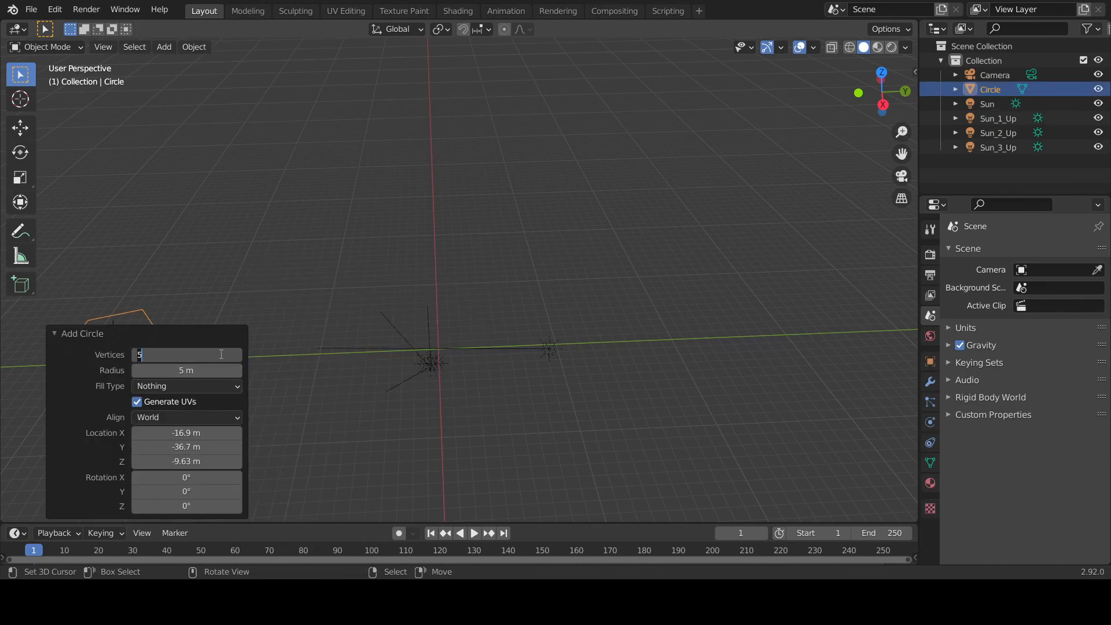
text(8)
key(Return)
Move the octagon horizontally with Z locked, about 4.6 m in X and 36.6 m in Y
key(g)
key(shift+z)
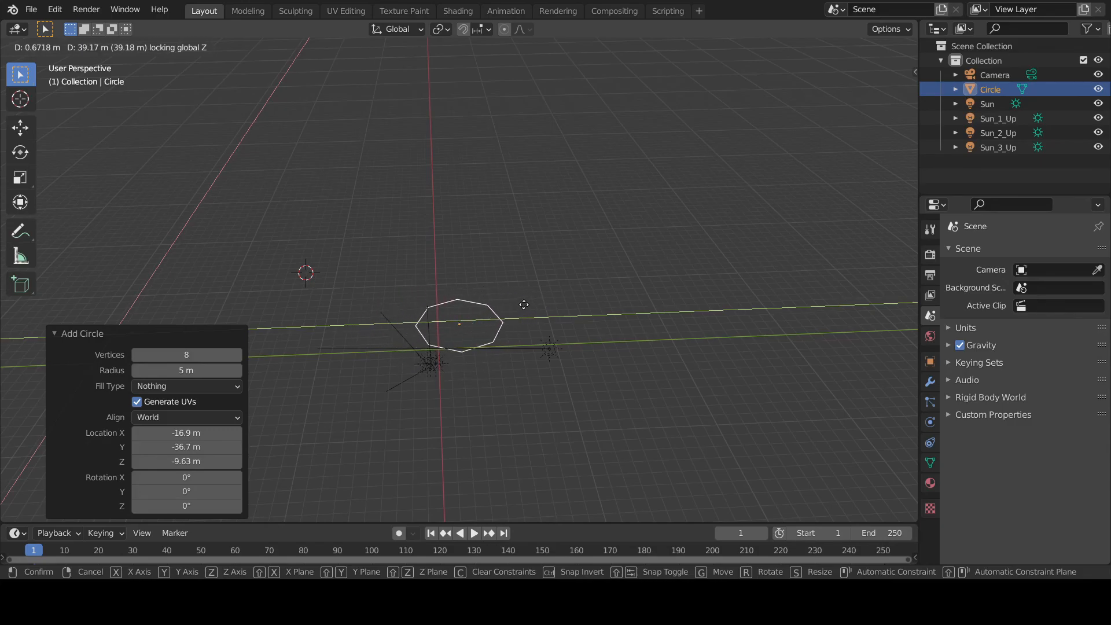
click(502, 328)
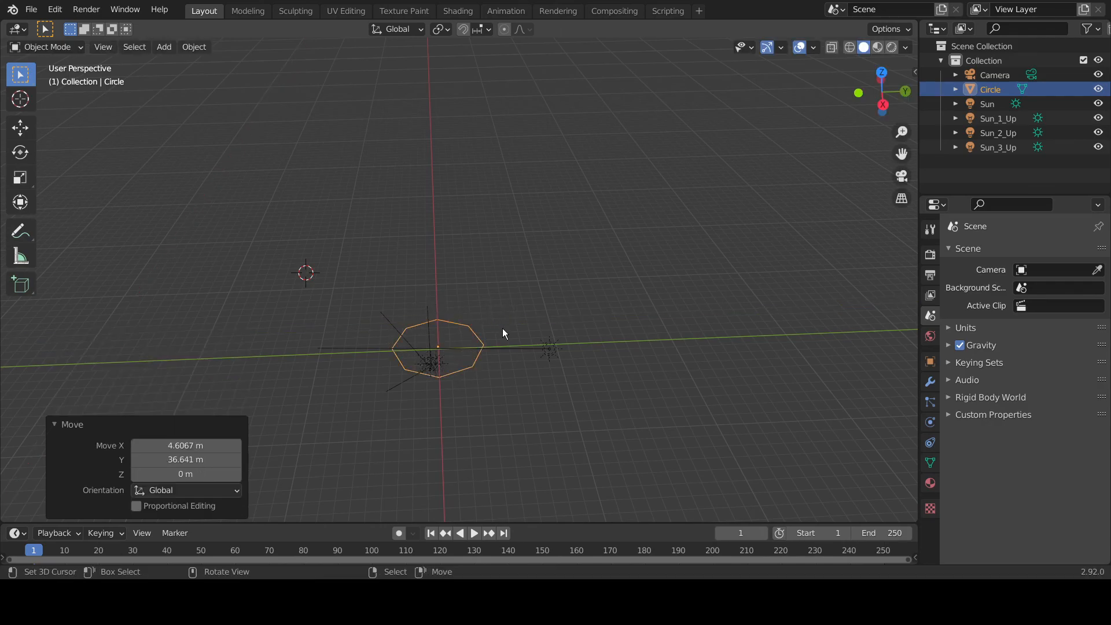
Extrude the octagon's outline about 14.9 m up along Z in Edit Mode
mouse_move(502, 328)
middle_down()
mouse_move(528, 253)
mouse_move(506, 335)
mouse_move(515, 331)
middle_up()
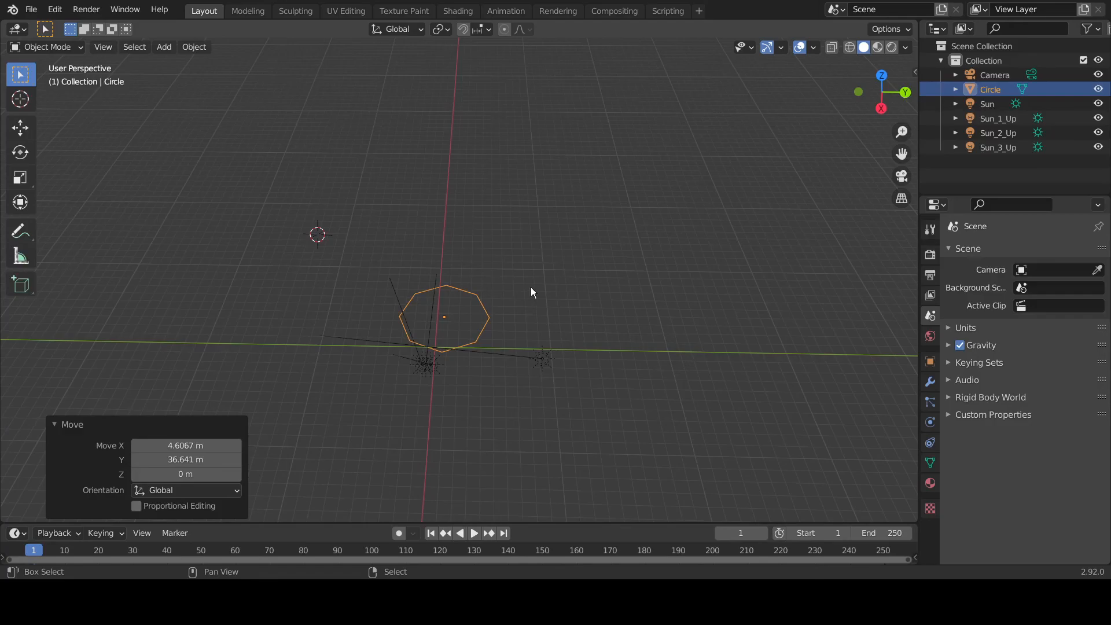
key(Tab)
middle_drag(496, 331, 419, 234)
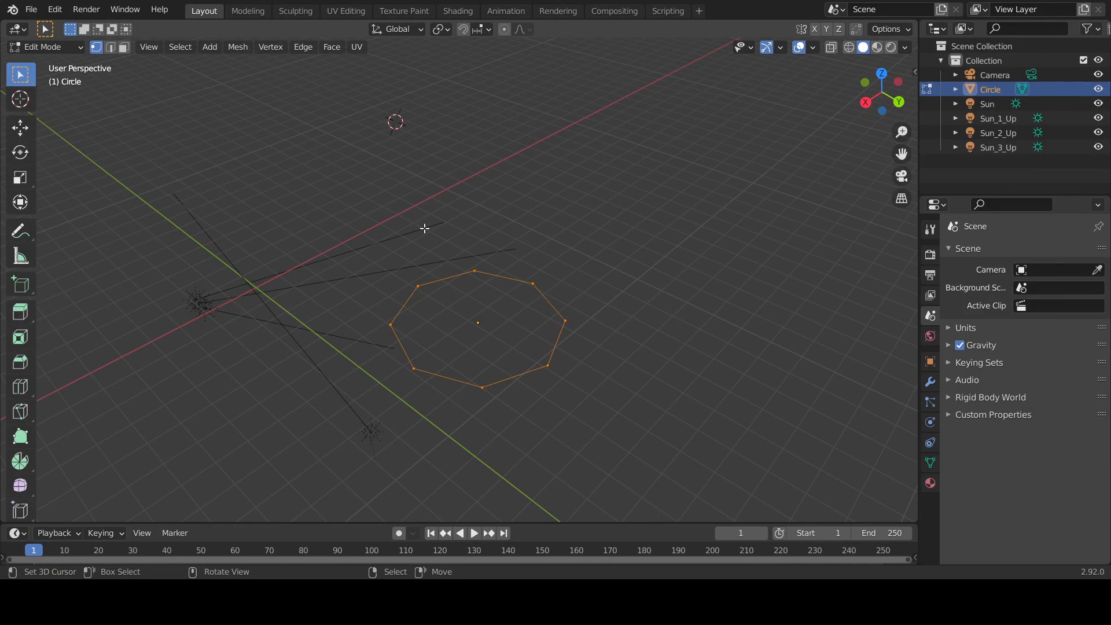
key(Tab)
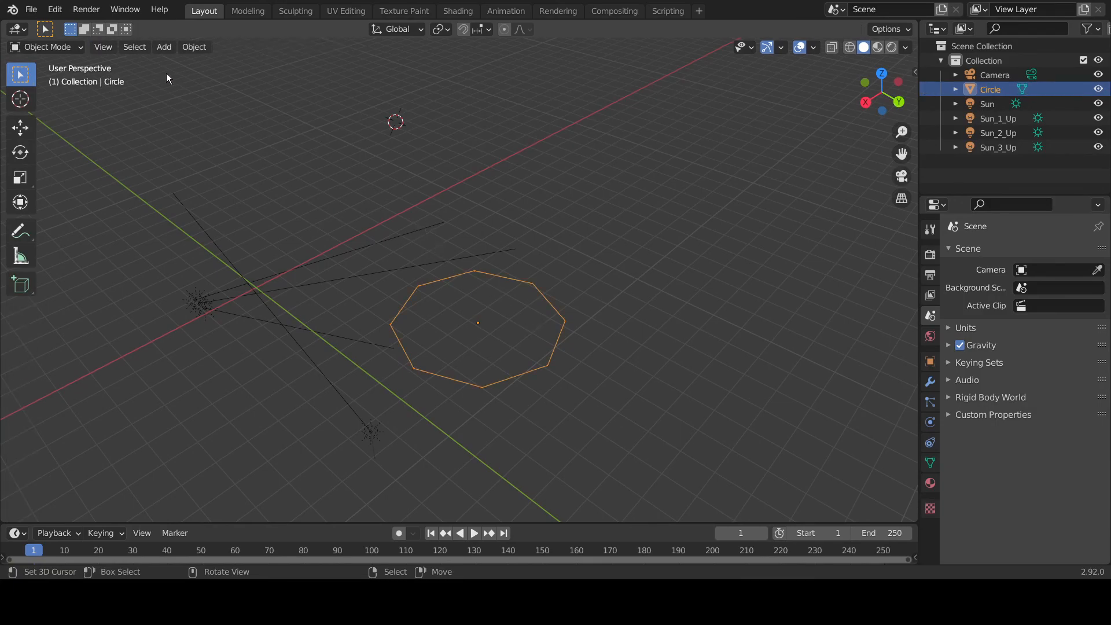
key(Tab)
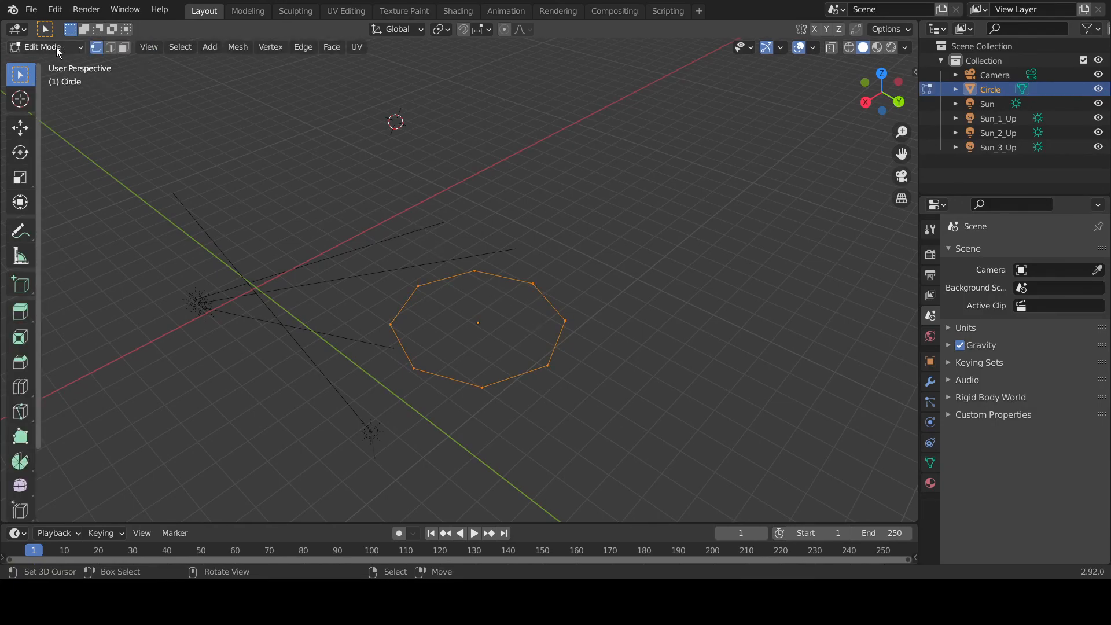
middle_drag(464, 388, 491, 290)
key(e)
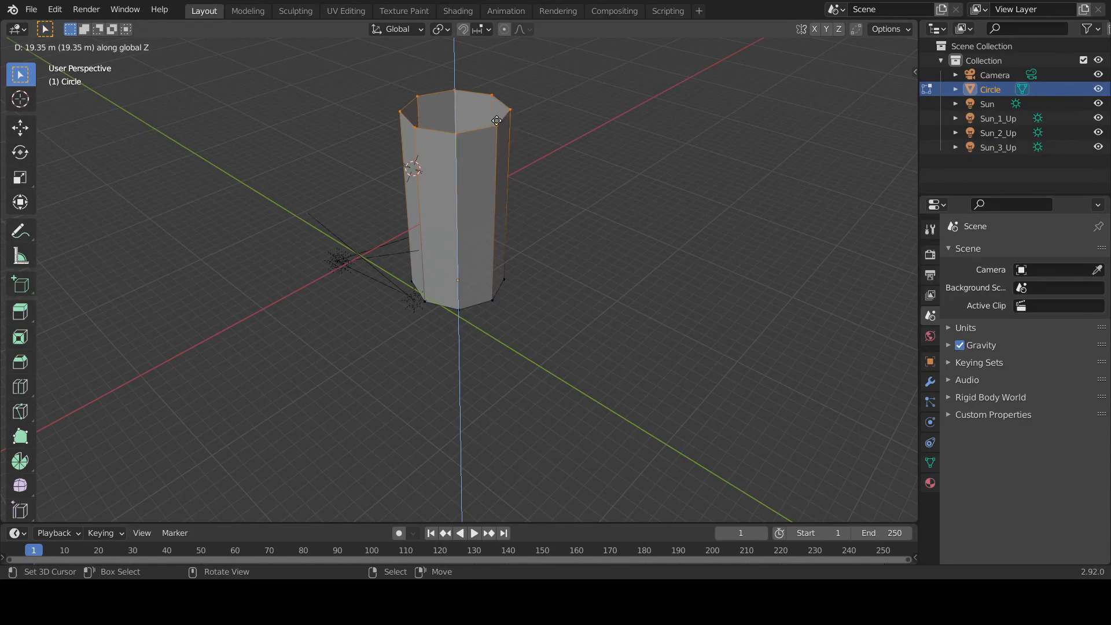
click(493, 166)
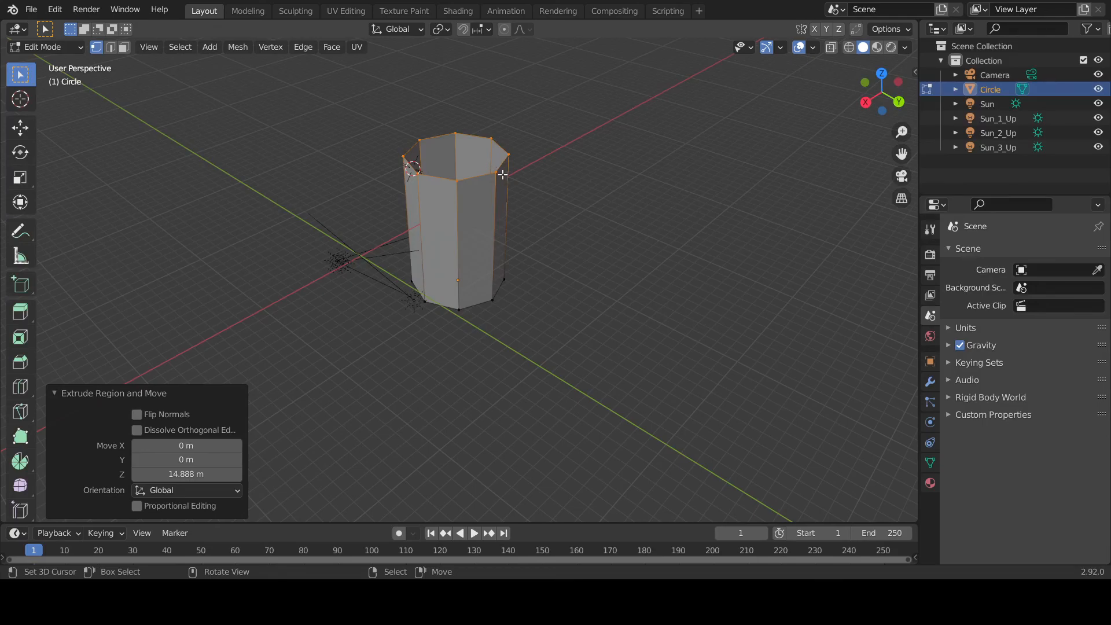
Select two neighbouring vertices on the prism's top rim and fill the open top with three successive four-sided faces
middle_drag(504, 175, 481, 184)
right_click(515, 176)
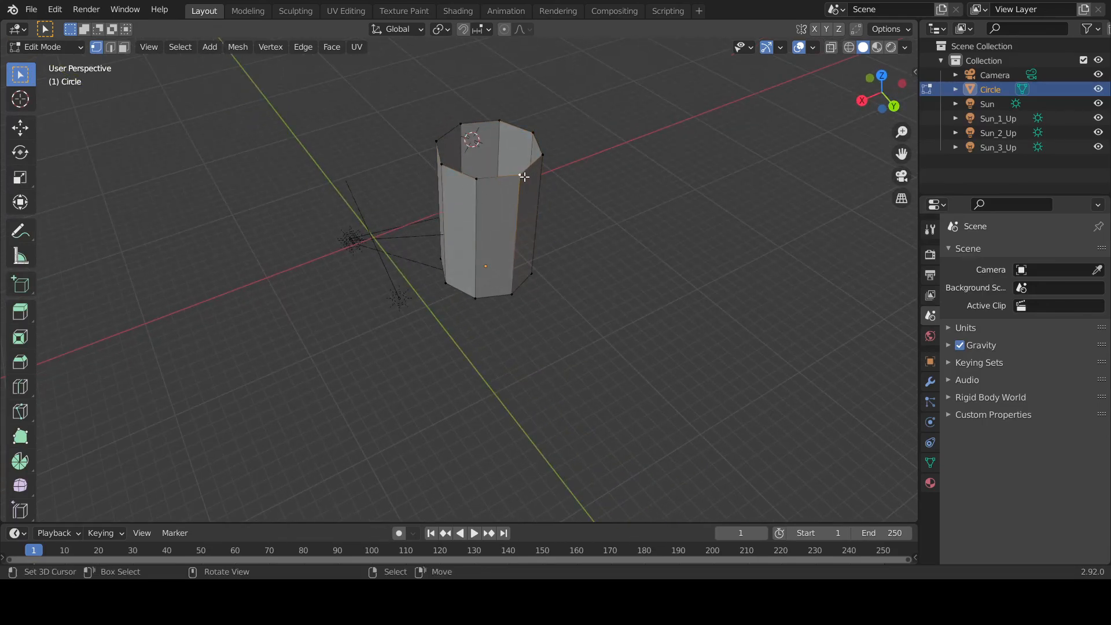
middle_drag(539, 162, 502, 165)
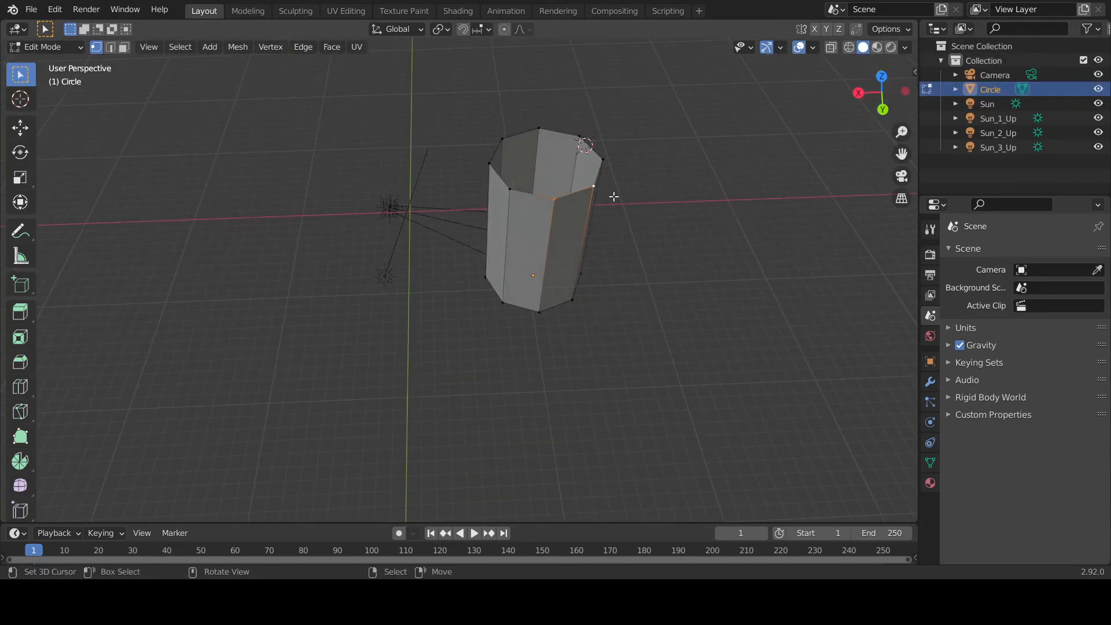
key(f)
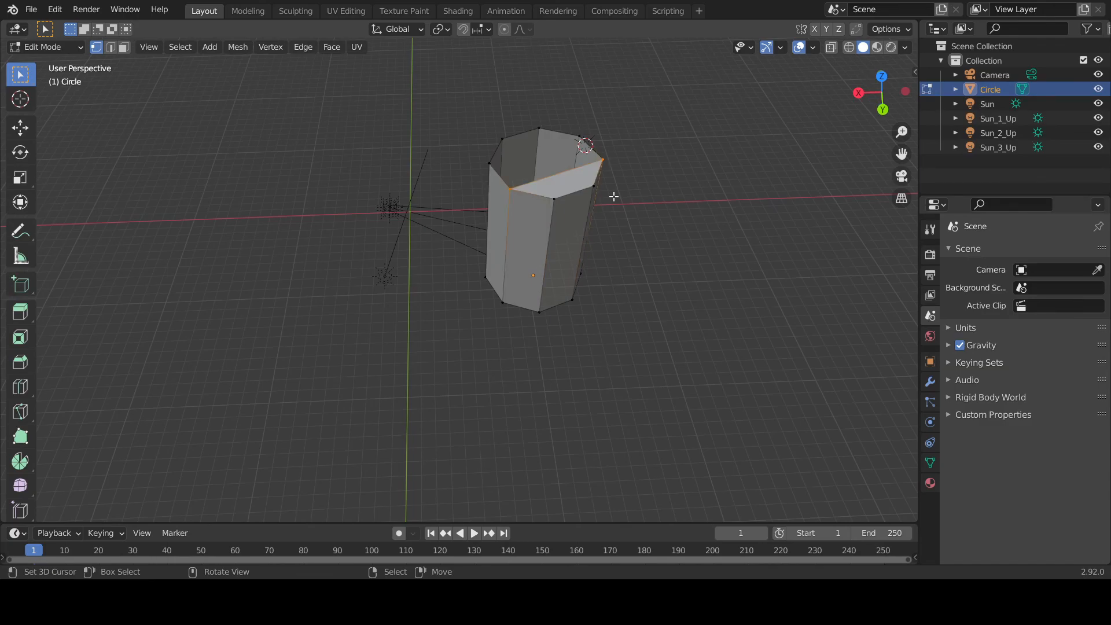
key(f)
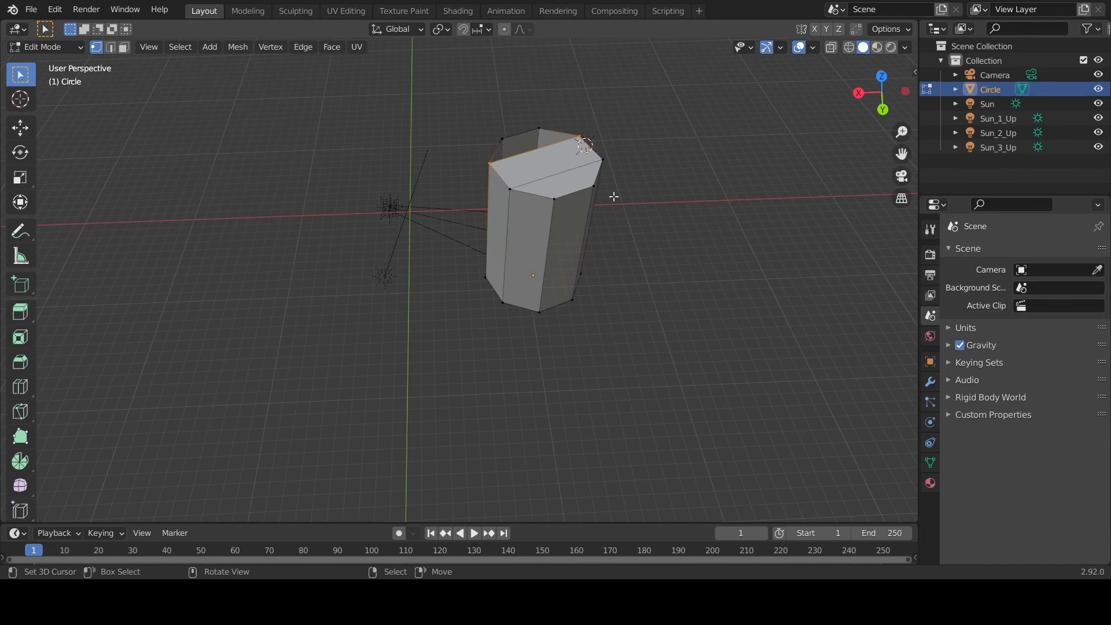
key(f)
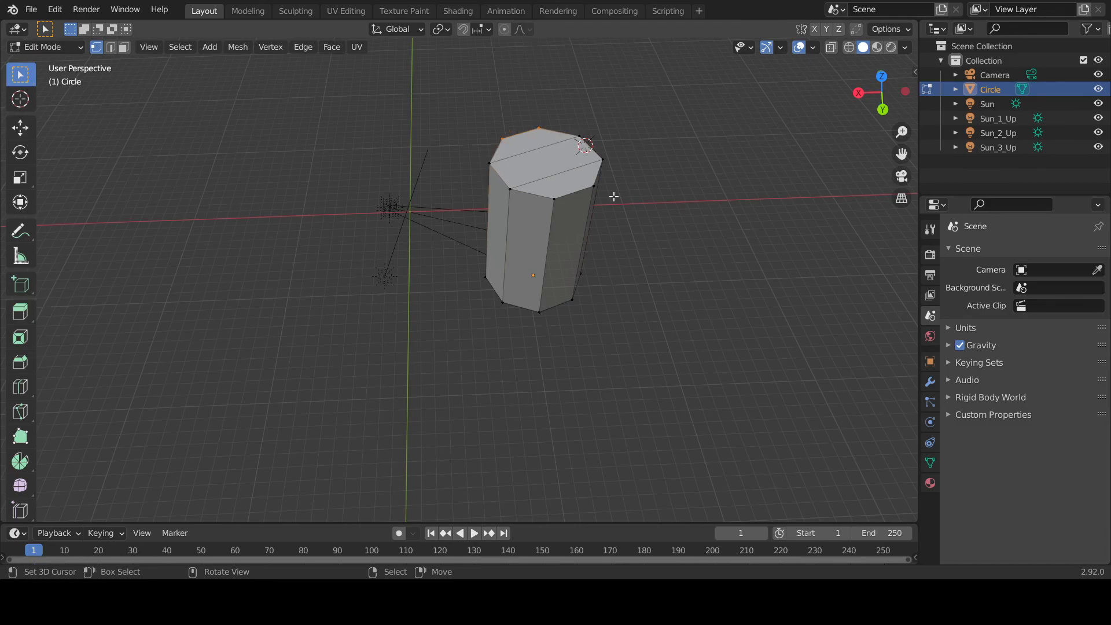